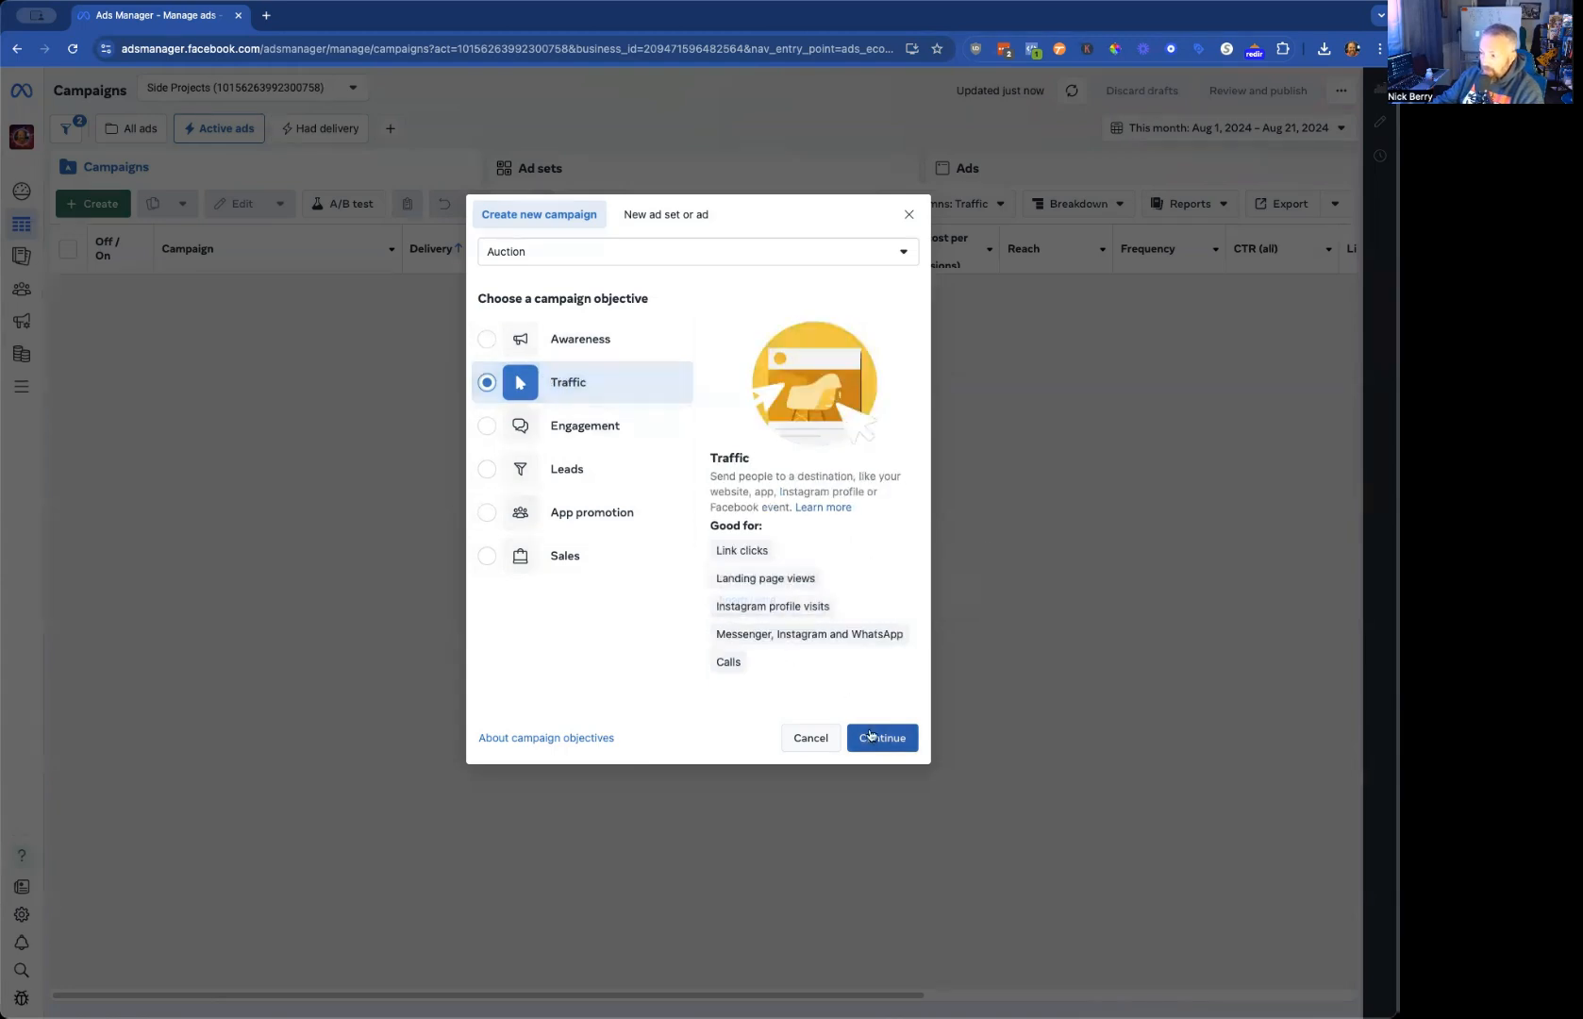
Step: Create a campaign with the Traffic objective using the manual traffic campaign setup
{"action": "left_click", "coordinate": [882, 738]}
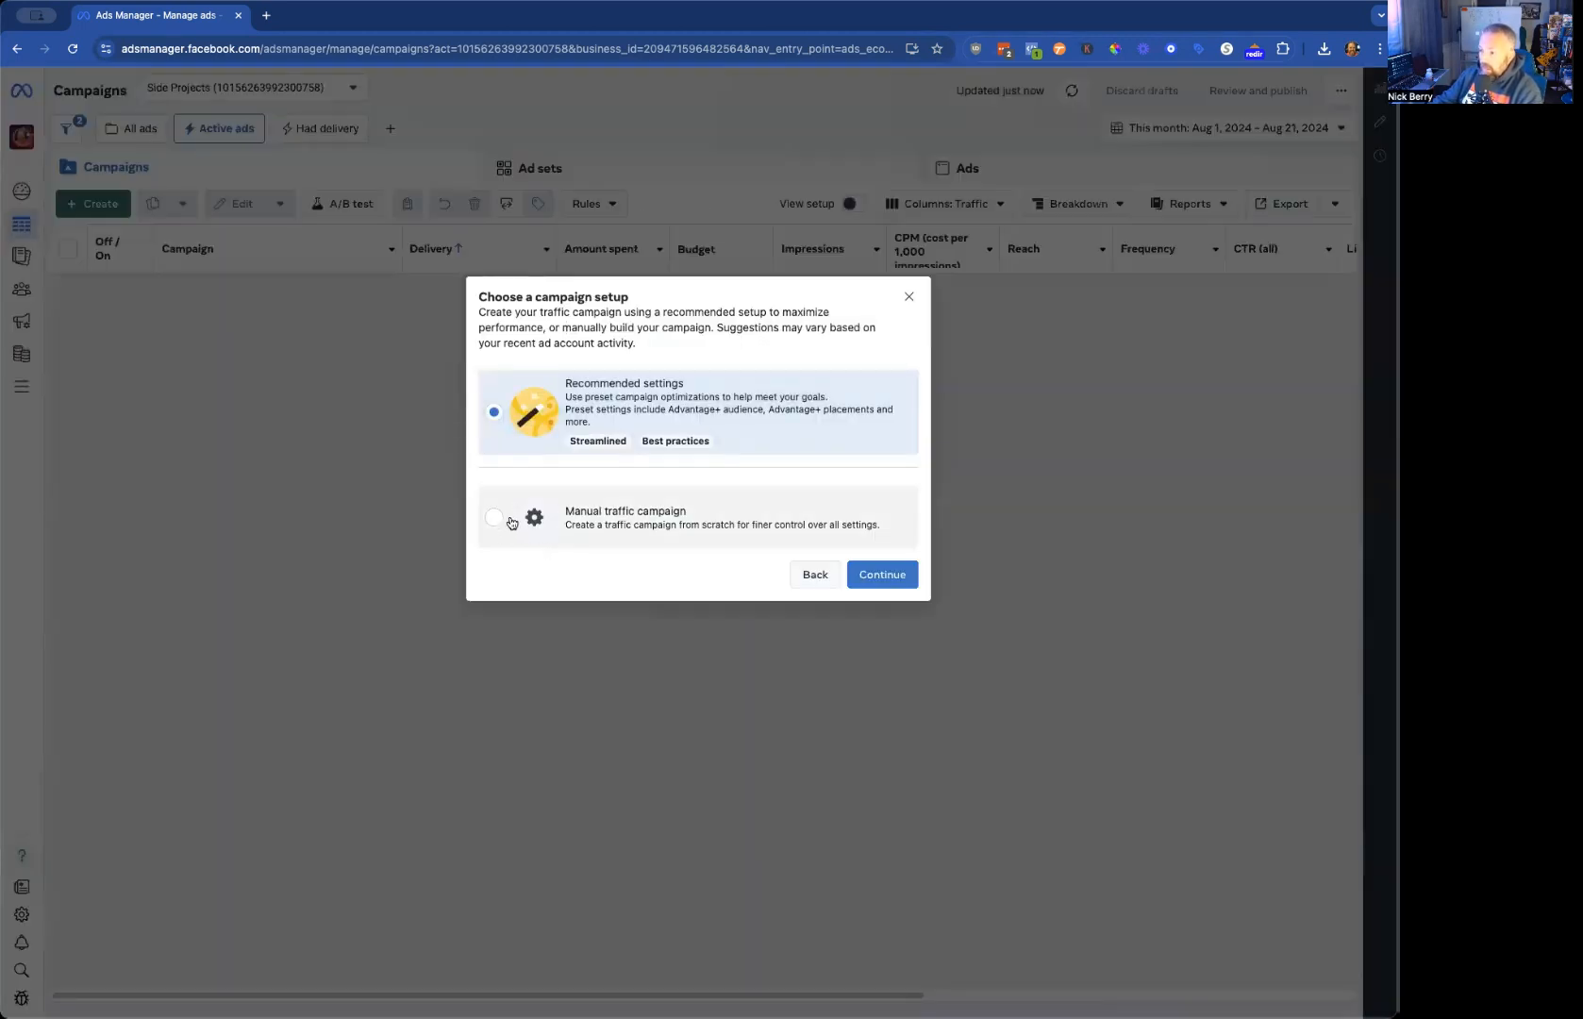
{"action": "left_click", "coordinate": [510, 518]}
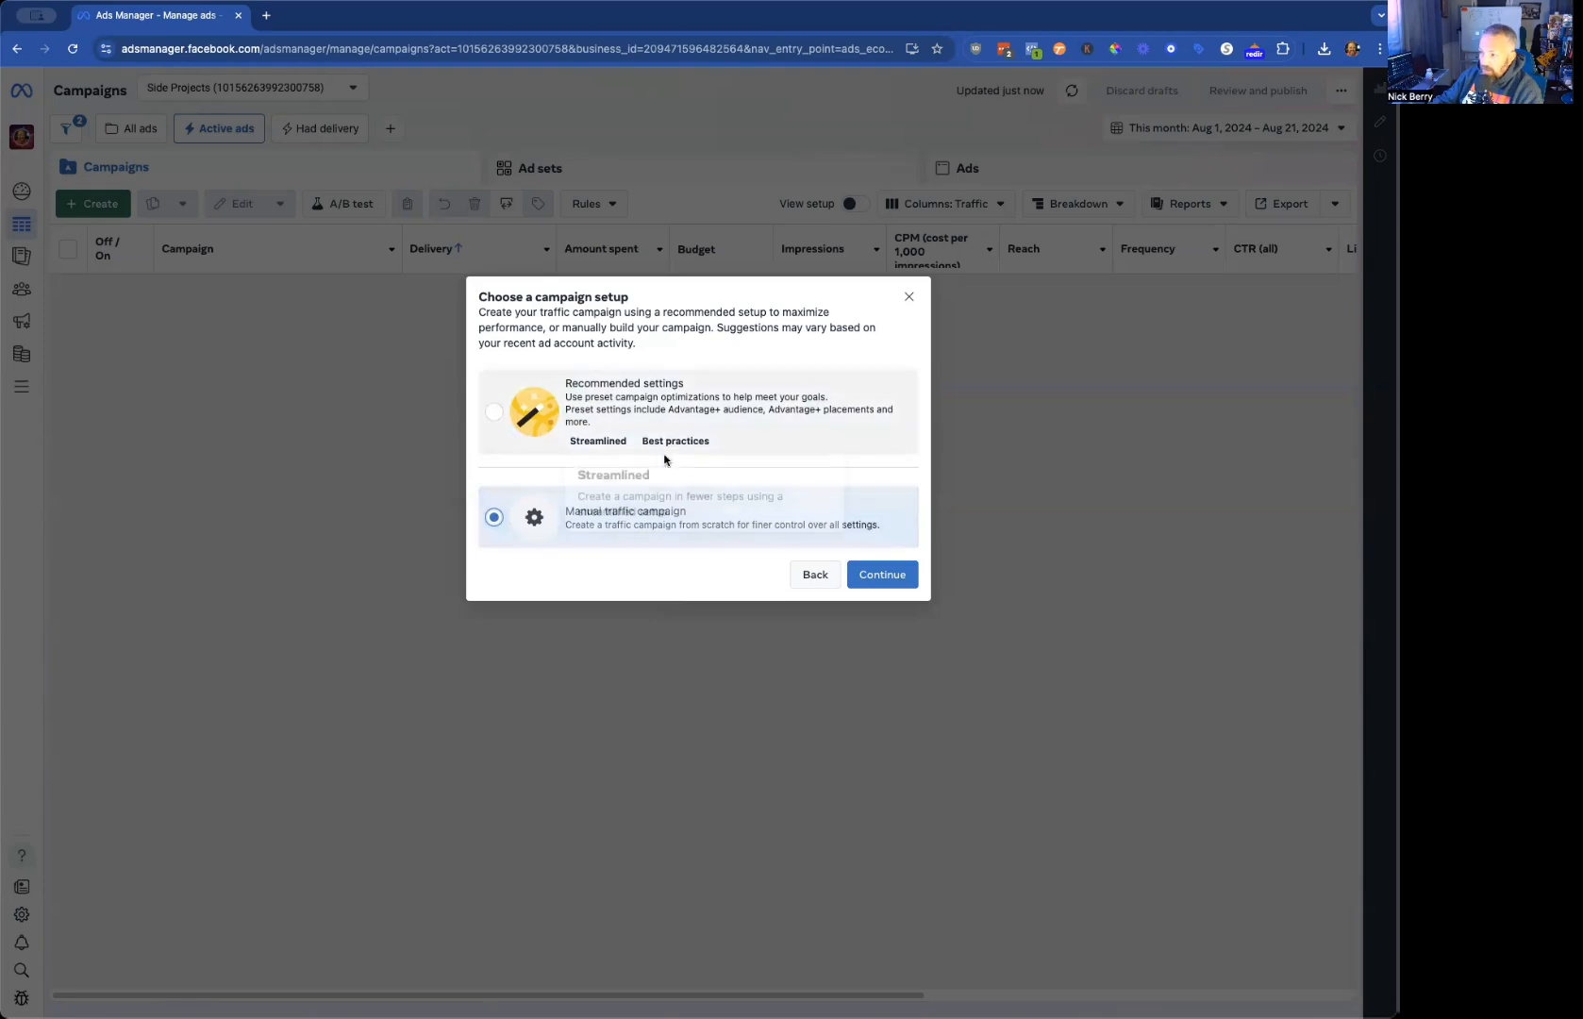
{"action": "left_click", "coordinate": [885, 577]}
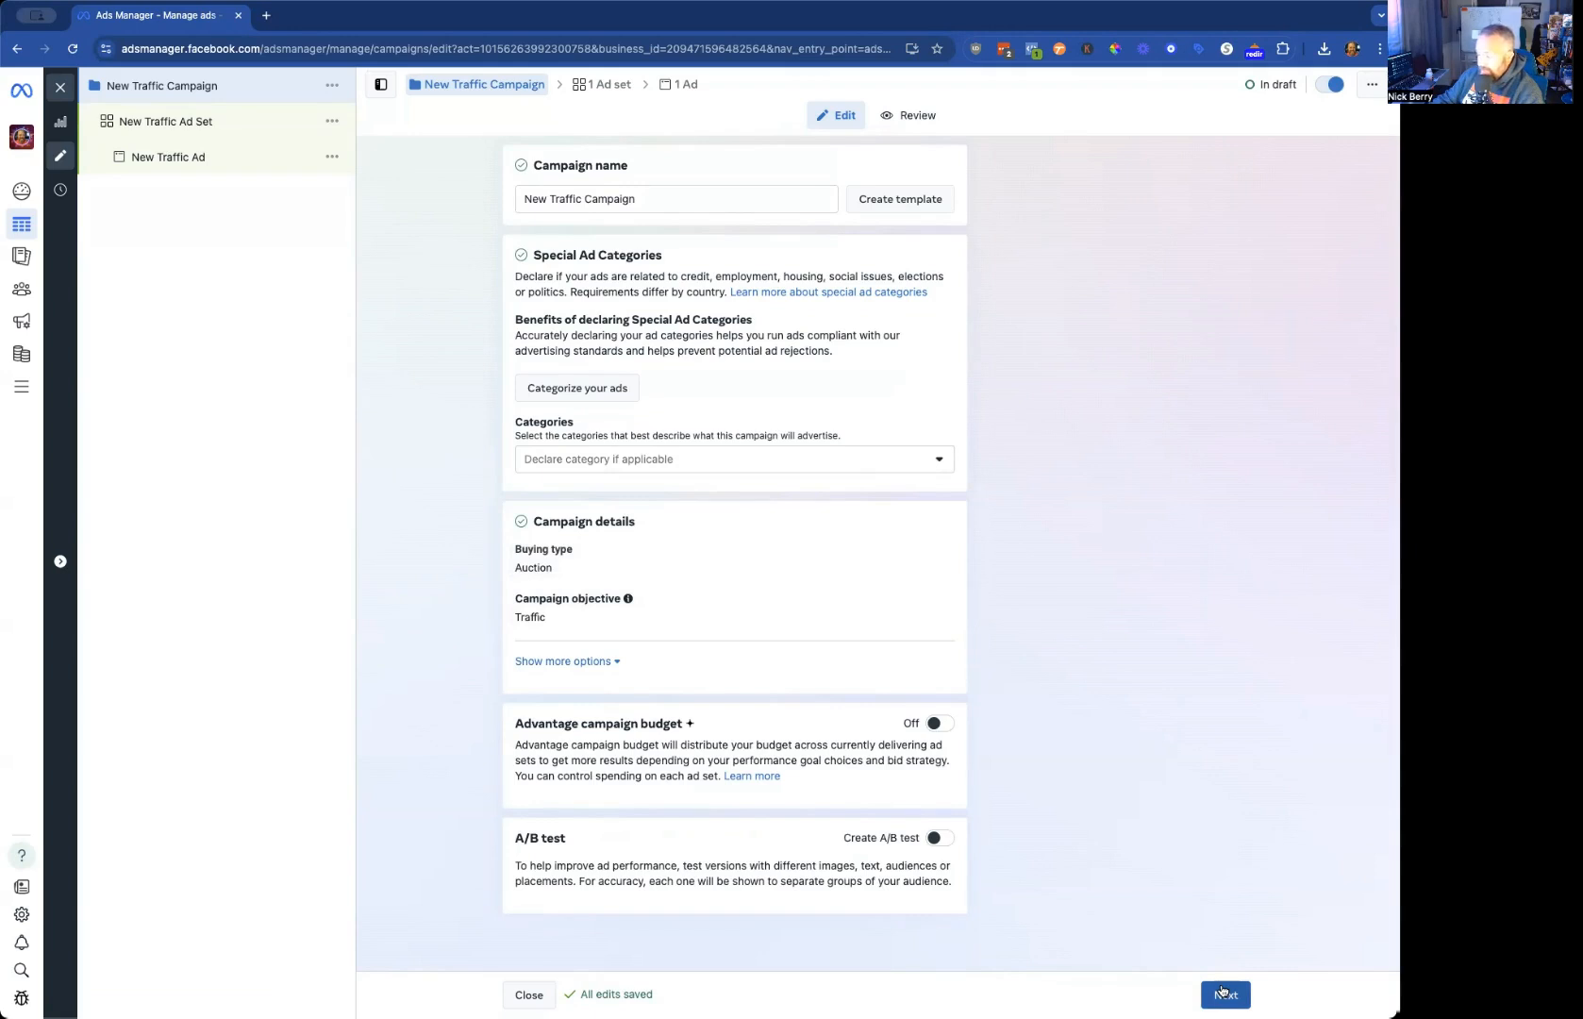
Step: Name the campaign "RUNMVR - Contest - 2408" and continue to its ad set settings
{"action": "left_click_drag", "start_coordinate": [638, 200], "coordinate": [459, 198]}
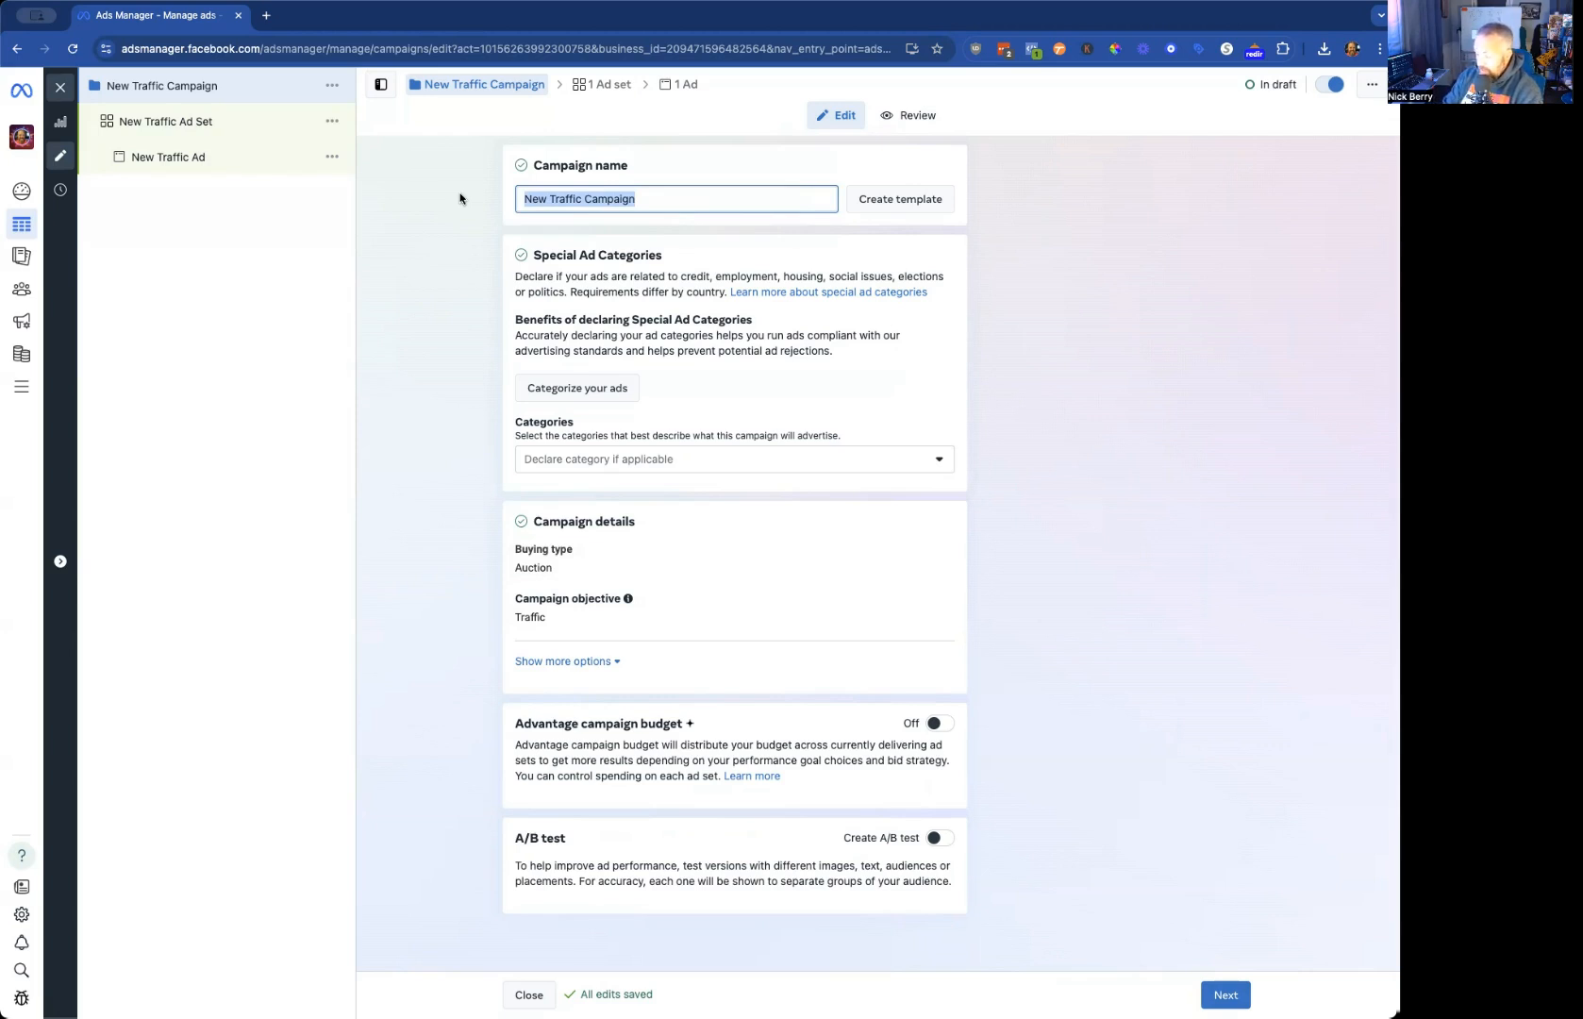
{"action": "type", "text": "RUN"}
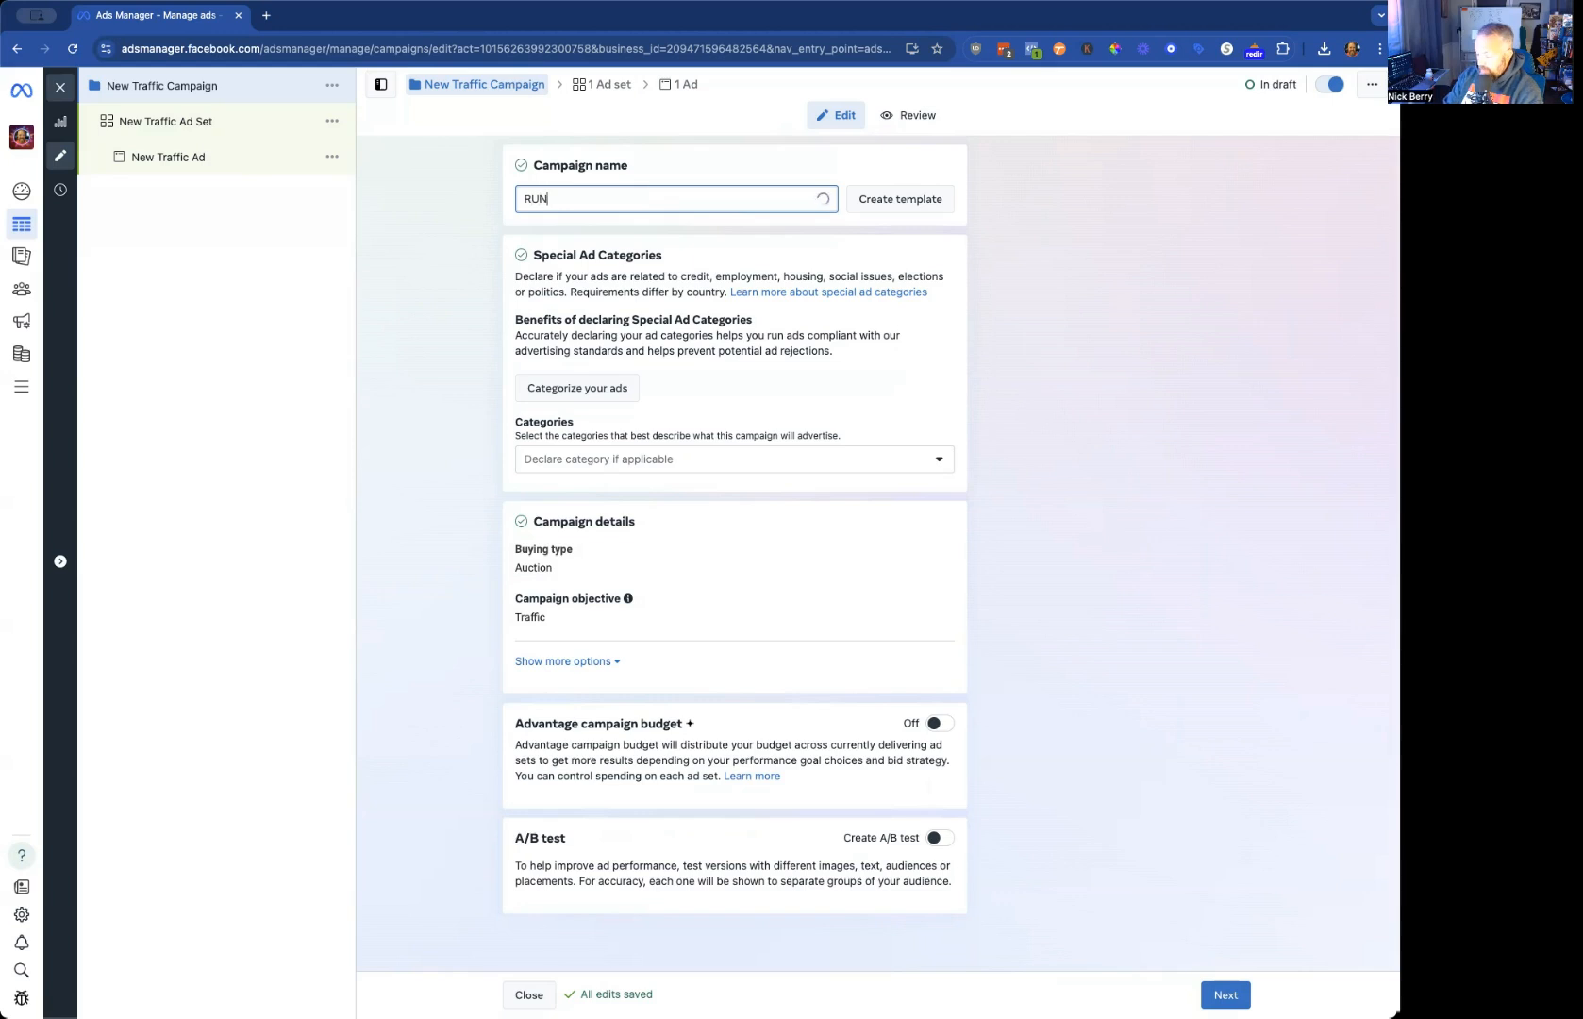
{"action": "type", "text": "MVR - Contest - 2408"}
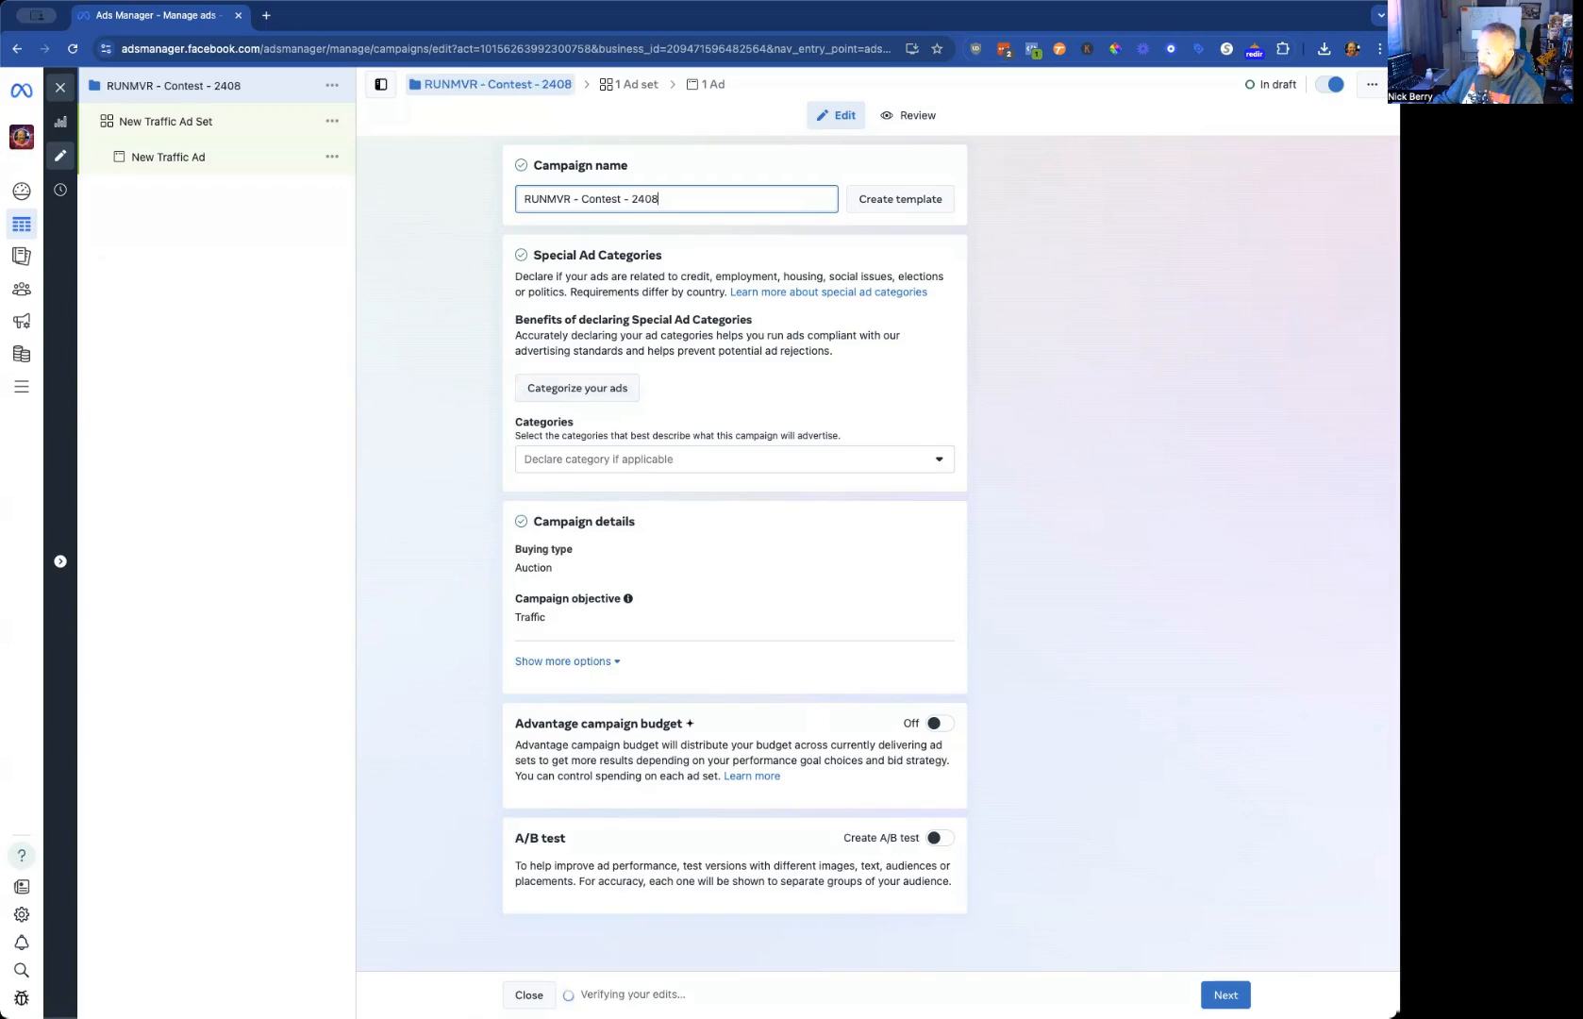
{"action": "left_click", "coordinate": [1225, 994]}
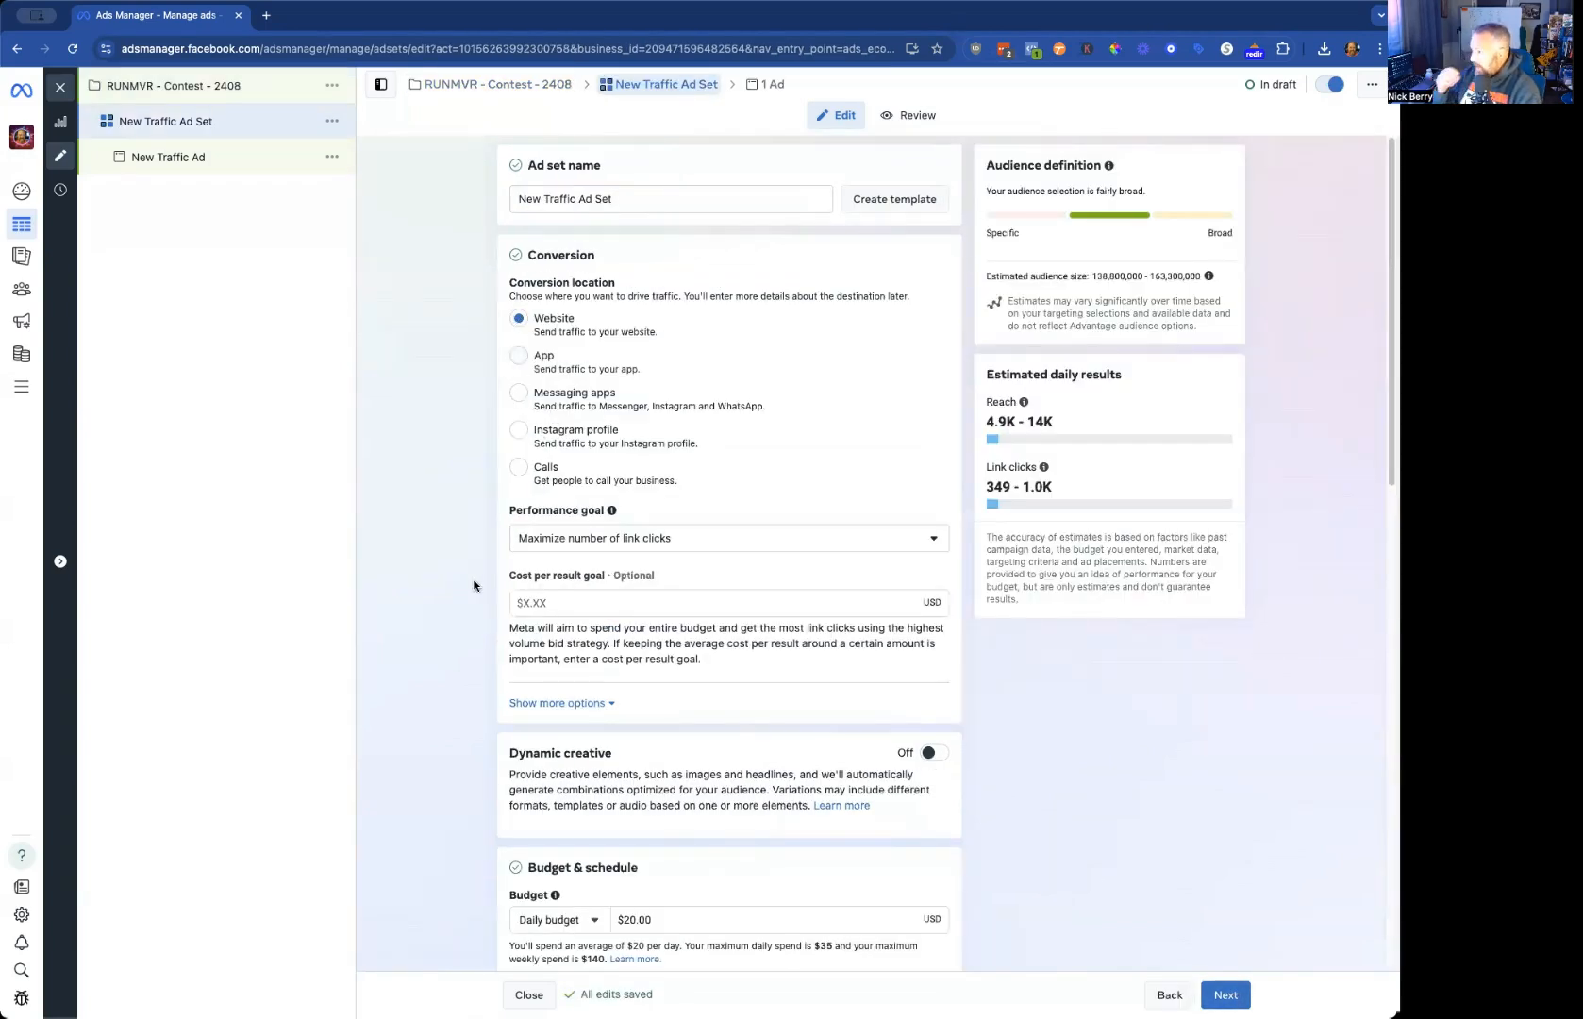
Step: Set the ad set's daily budget to $5.00
{"action": "scroll", "coordinate": [494, 558], "scroll_direction": "down", "scroll_amount": 3}
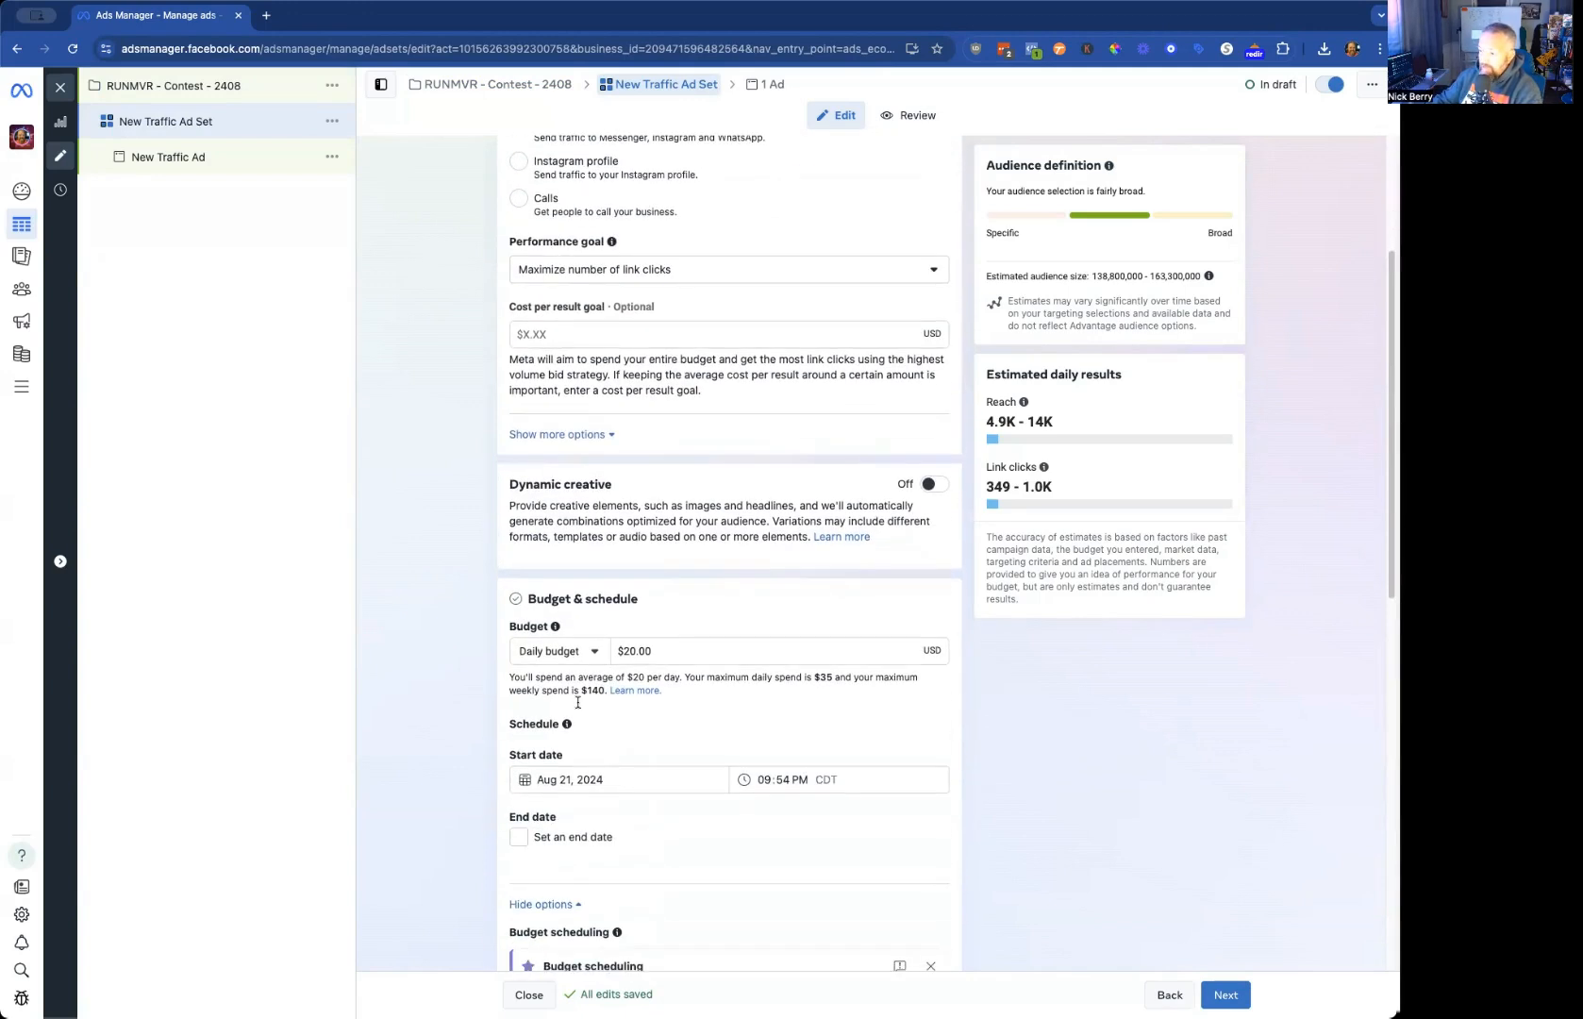
{"action": "double_click", "coordinate": [630, 651]}
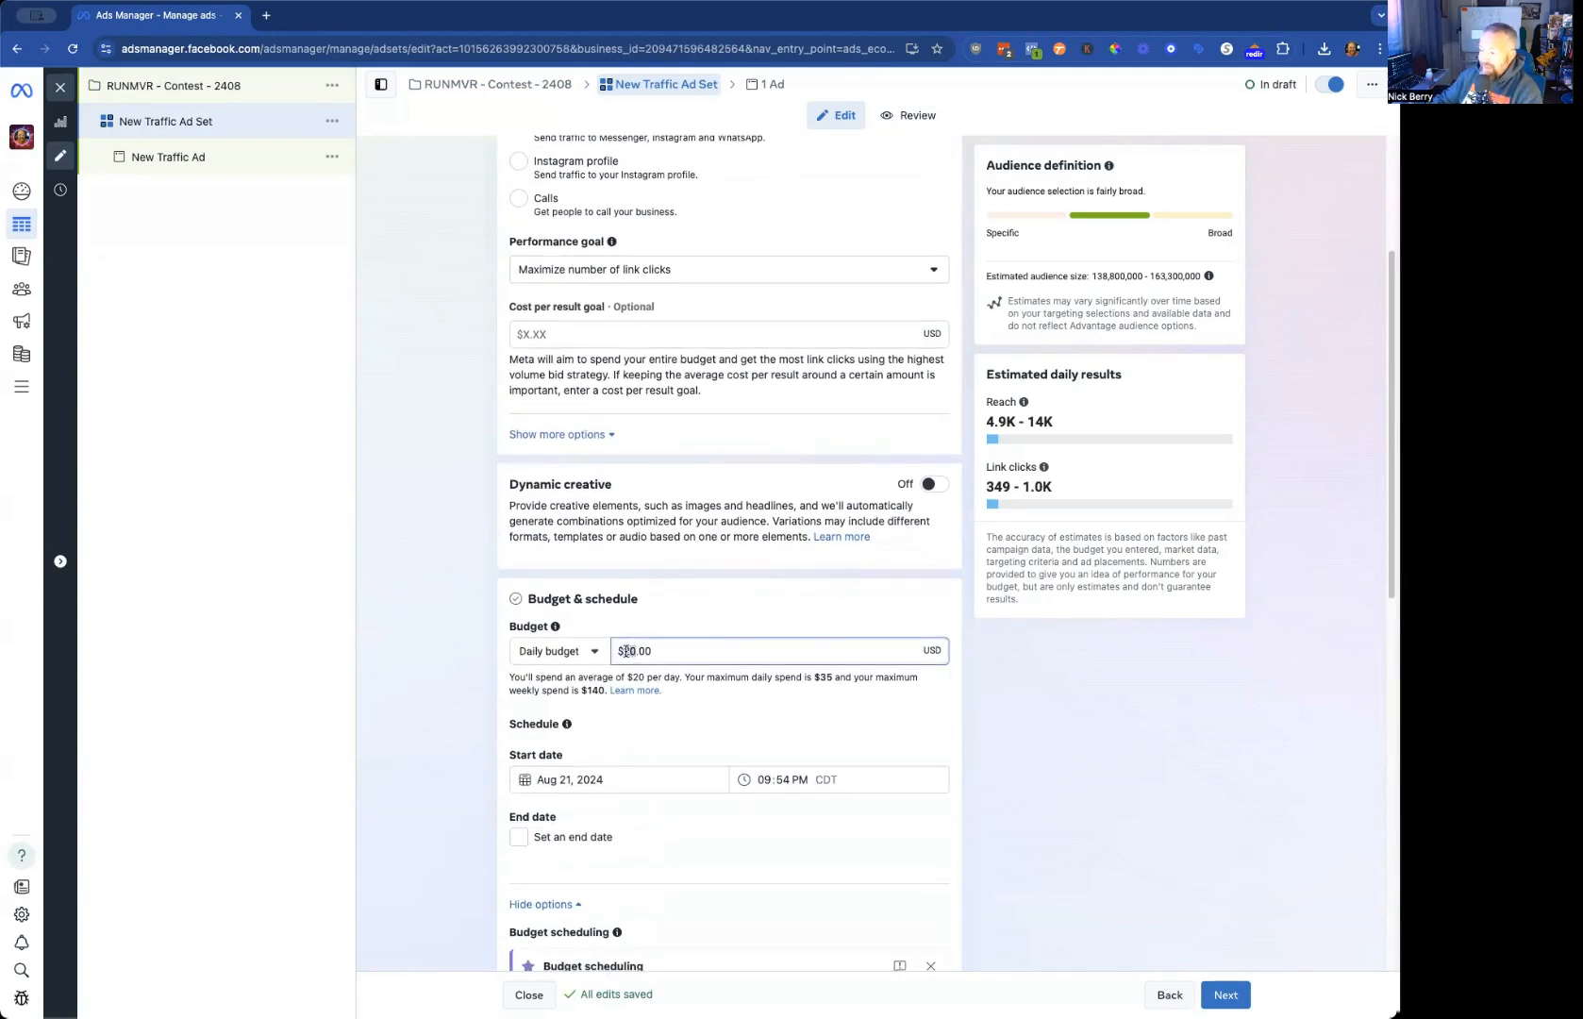
{"action": "type", "text": "5"}
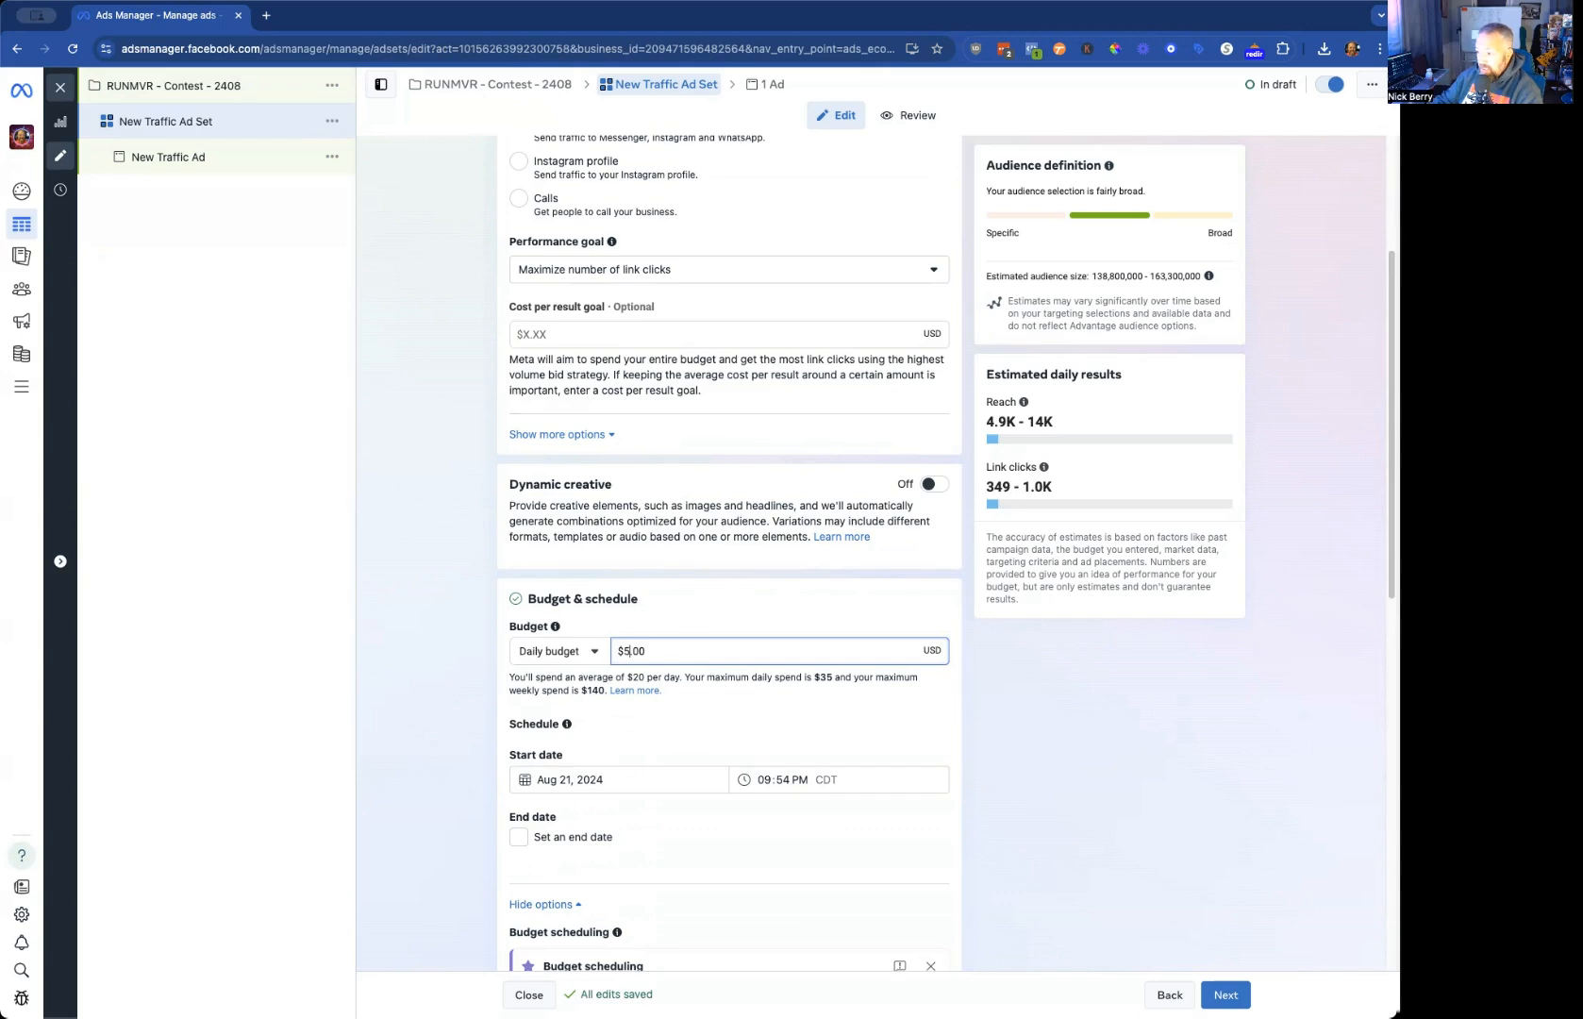
{"action": "left_click", "coordinate": [704, 478]}
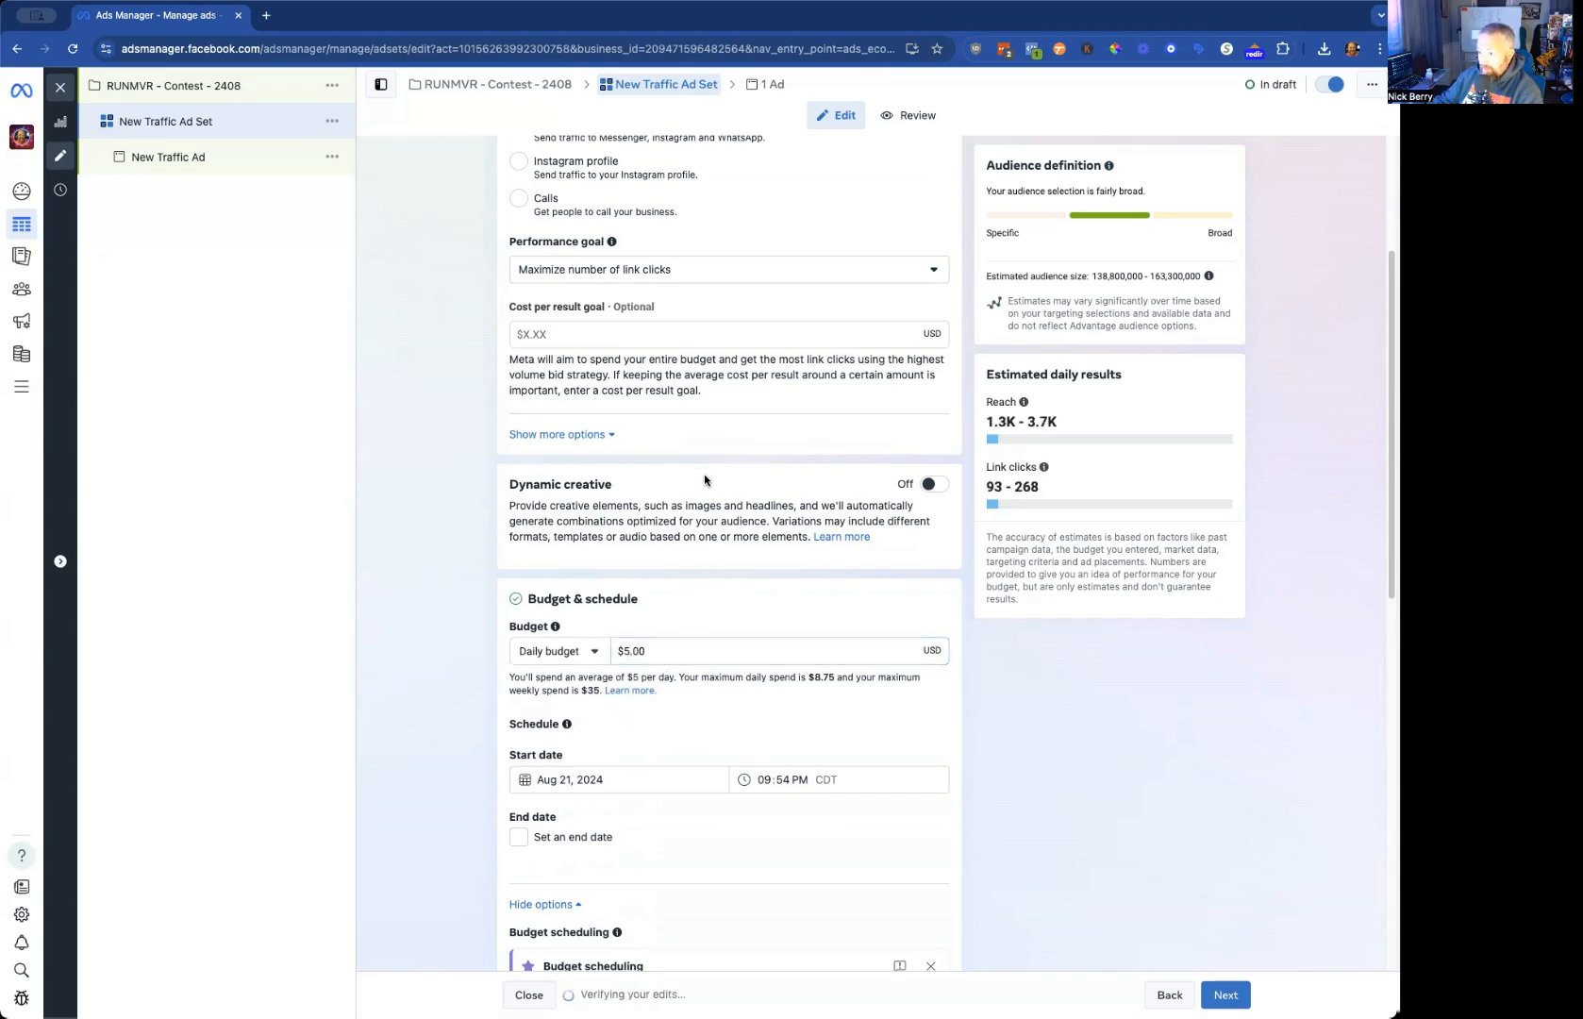
Step: Schedule the ad set to start at 10:54 PM on Aug 21, 2024 and end on Sep 1, 2024 at 12:00 PM
{"action": "left_click", "coordinate": [557, 837]}
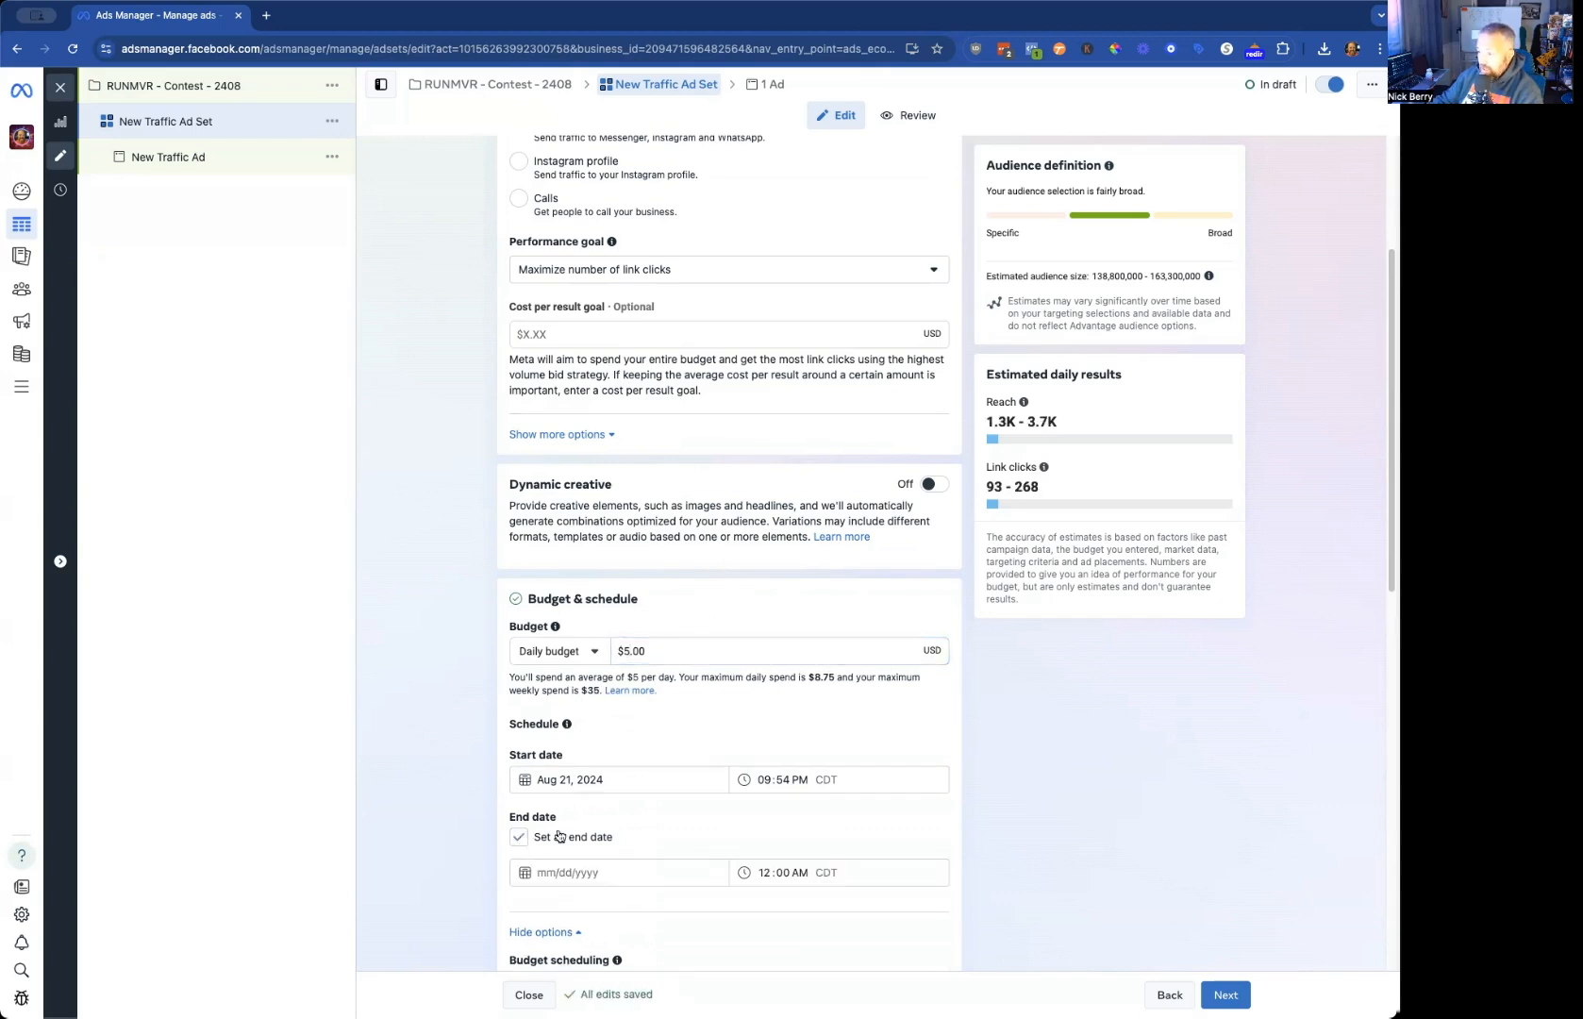
{"action": "left_click", "coordinate": [767, 781]}
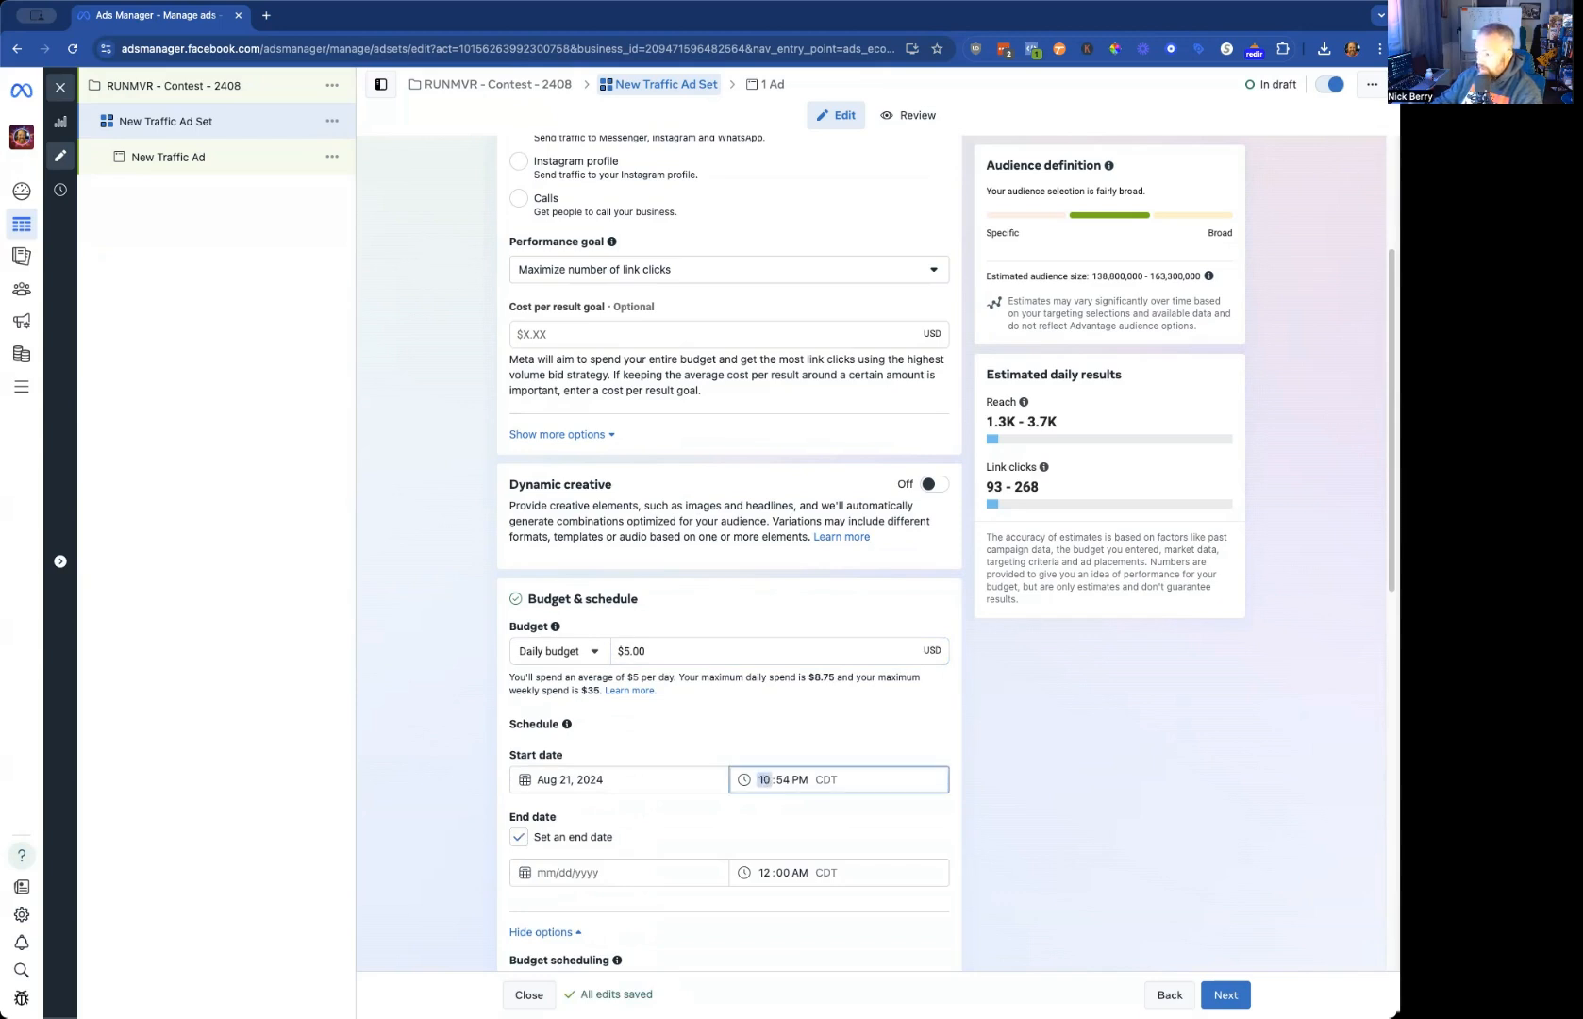
{"action": "left_click", "coordinate": [526, 838]}
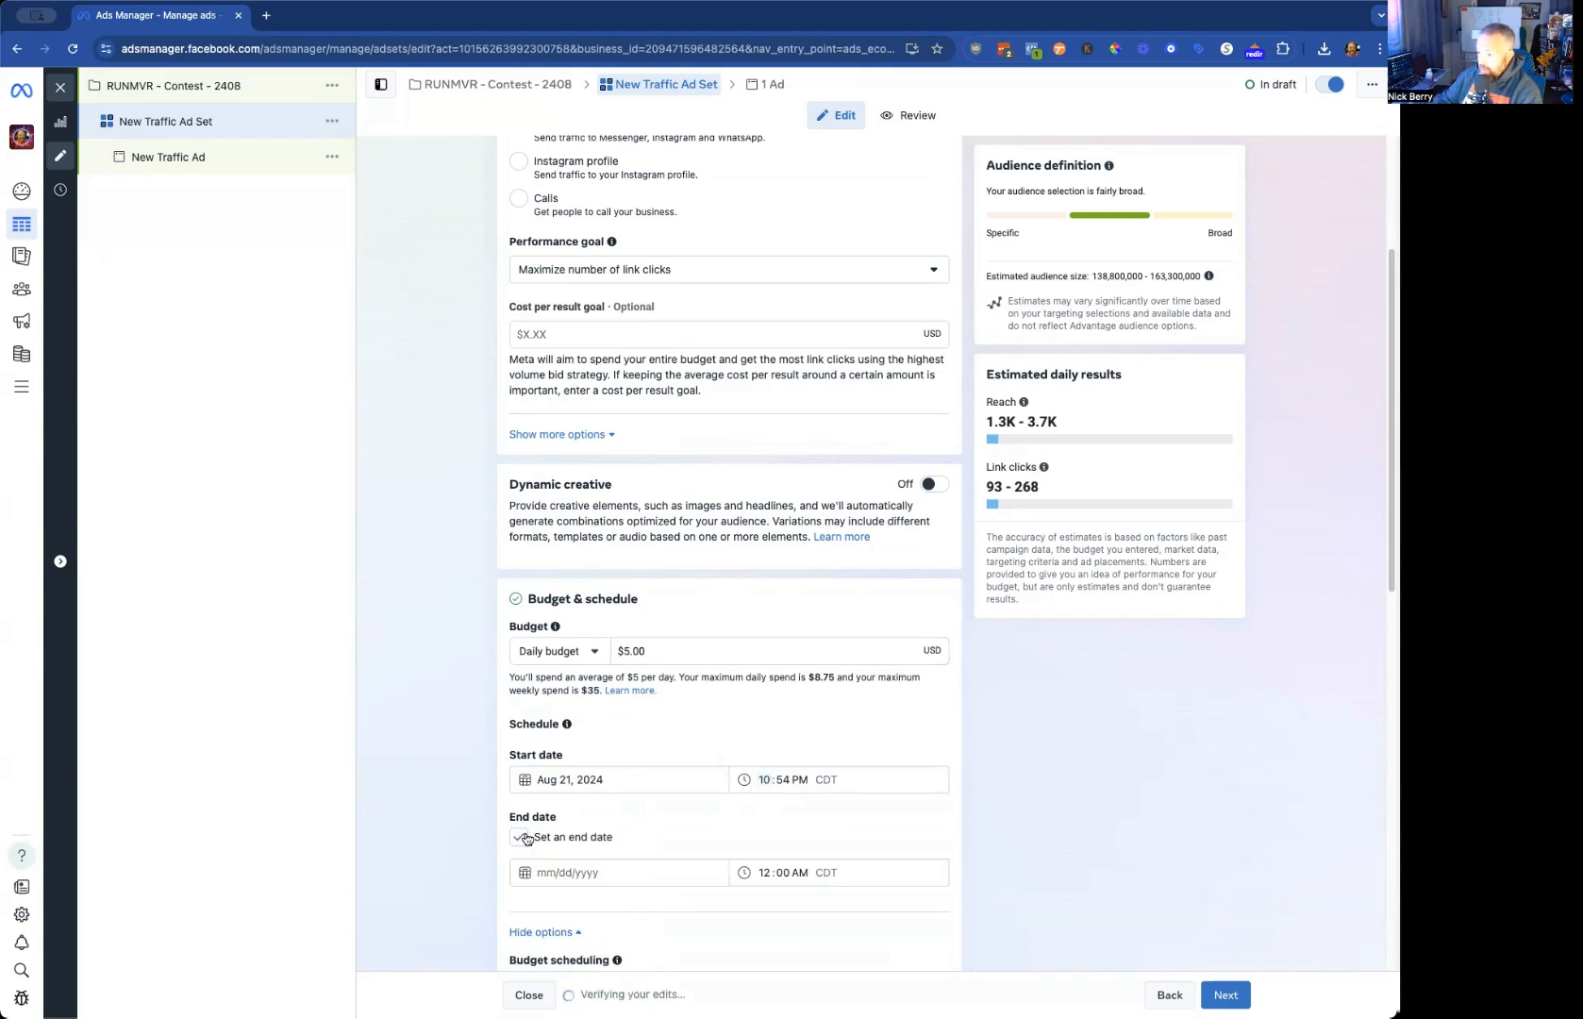
{"action": "left_click", "coordinate": [577, 870]}
{"action": "left_click", "coordinate": [682, 694]}
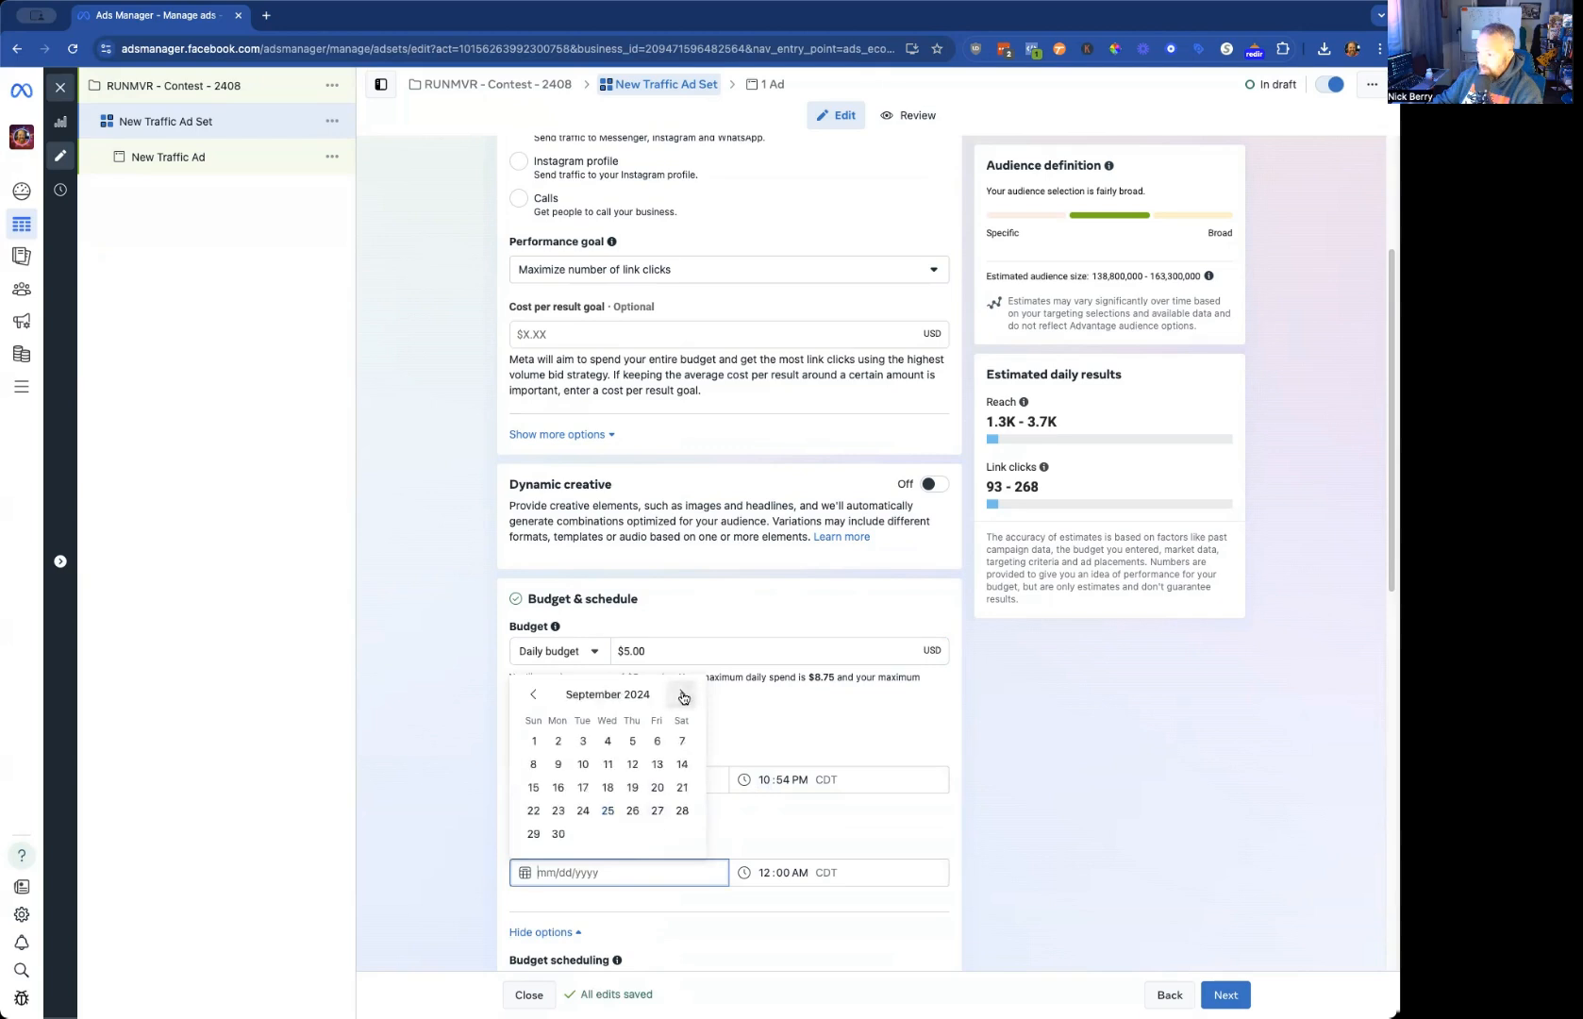
{"action": "left_click", "coordinate": [533, 742]}
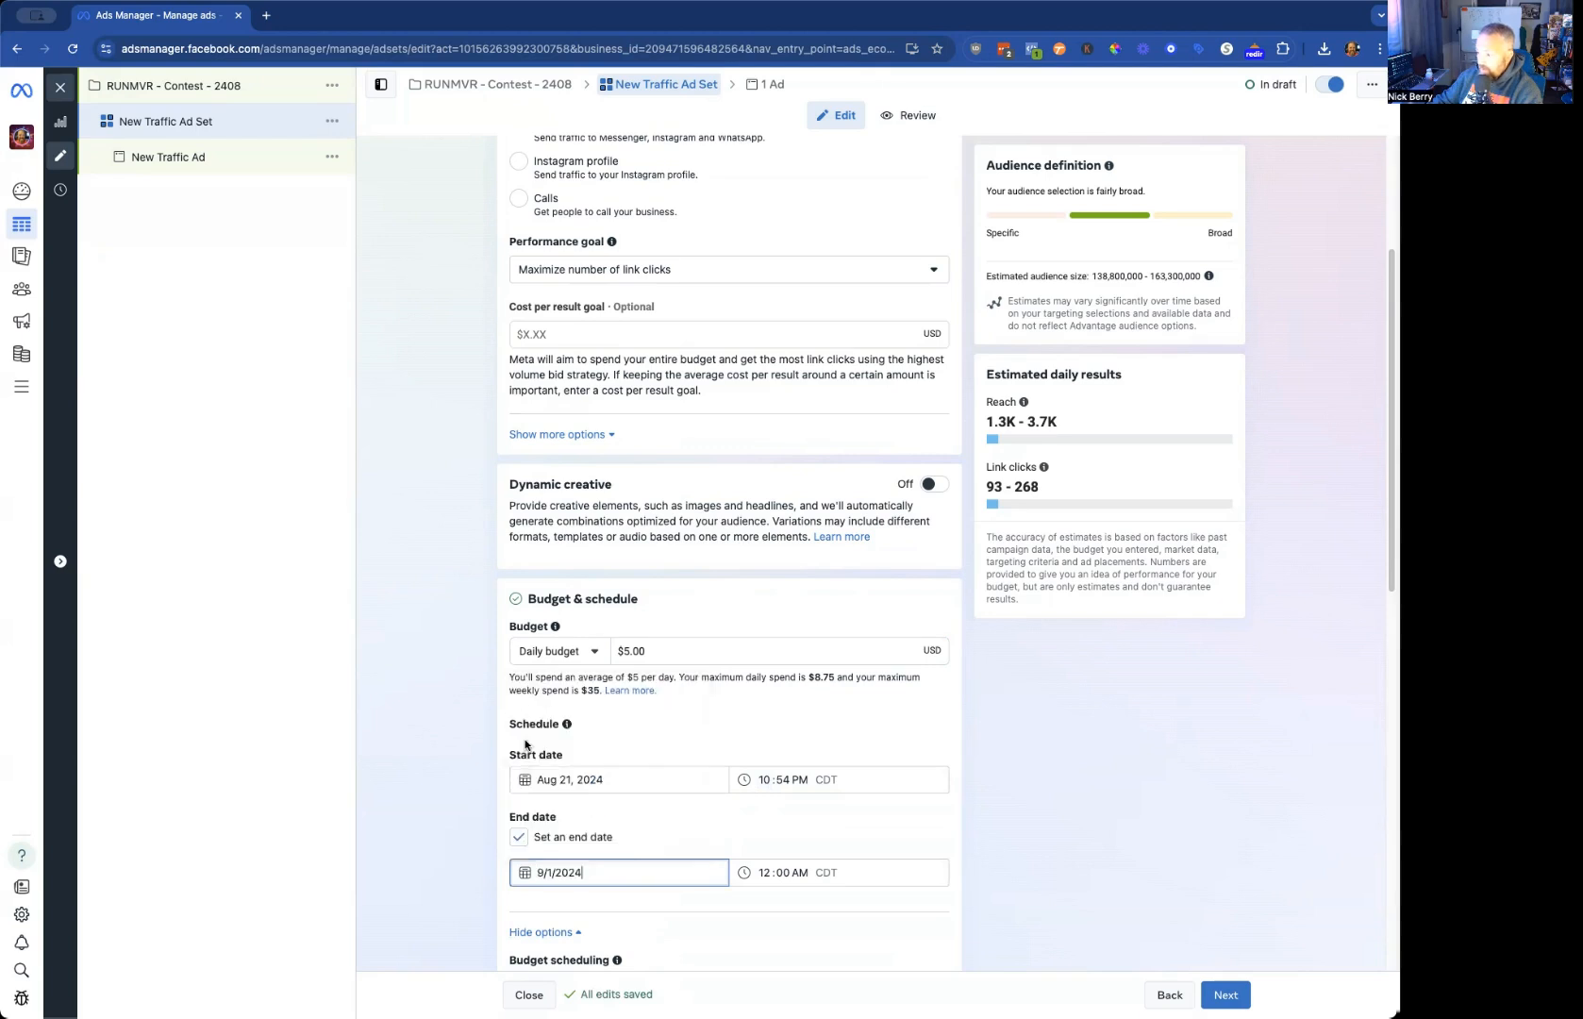
{"action": "left_click", "coordinate": [745, 874]}
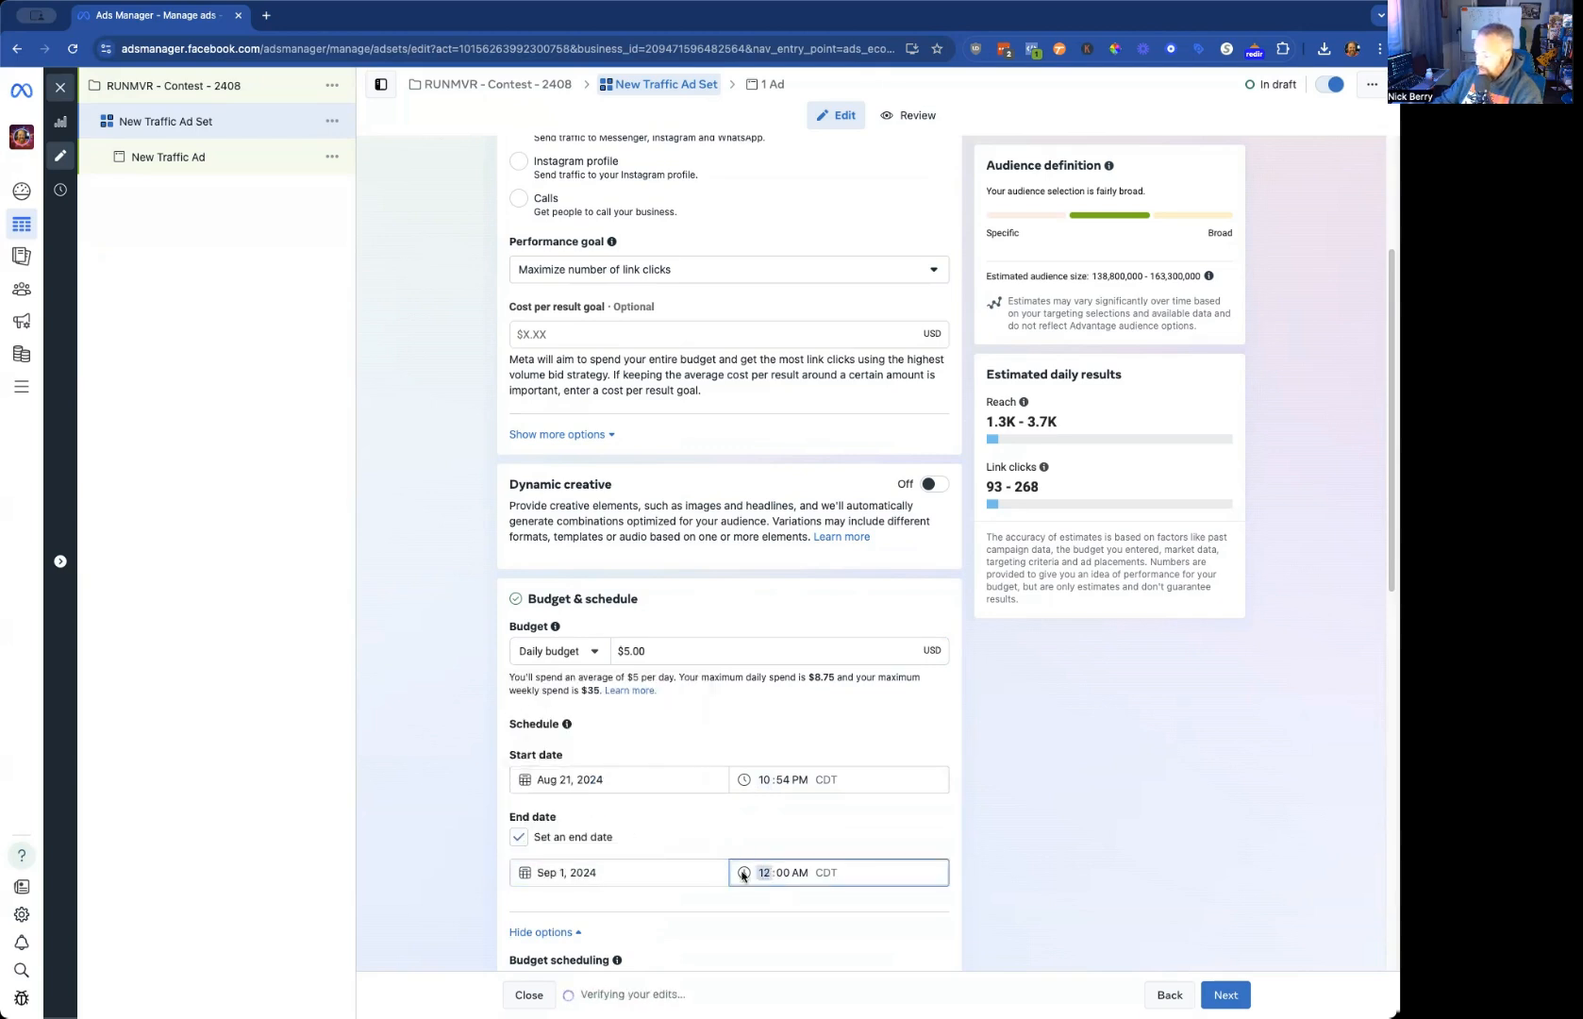
{"action": "key", "text": "Tab"}
{"action": "key", "text": "Tab"}
{"action": "key", "text": "p"}
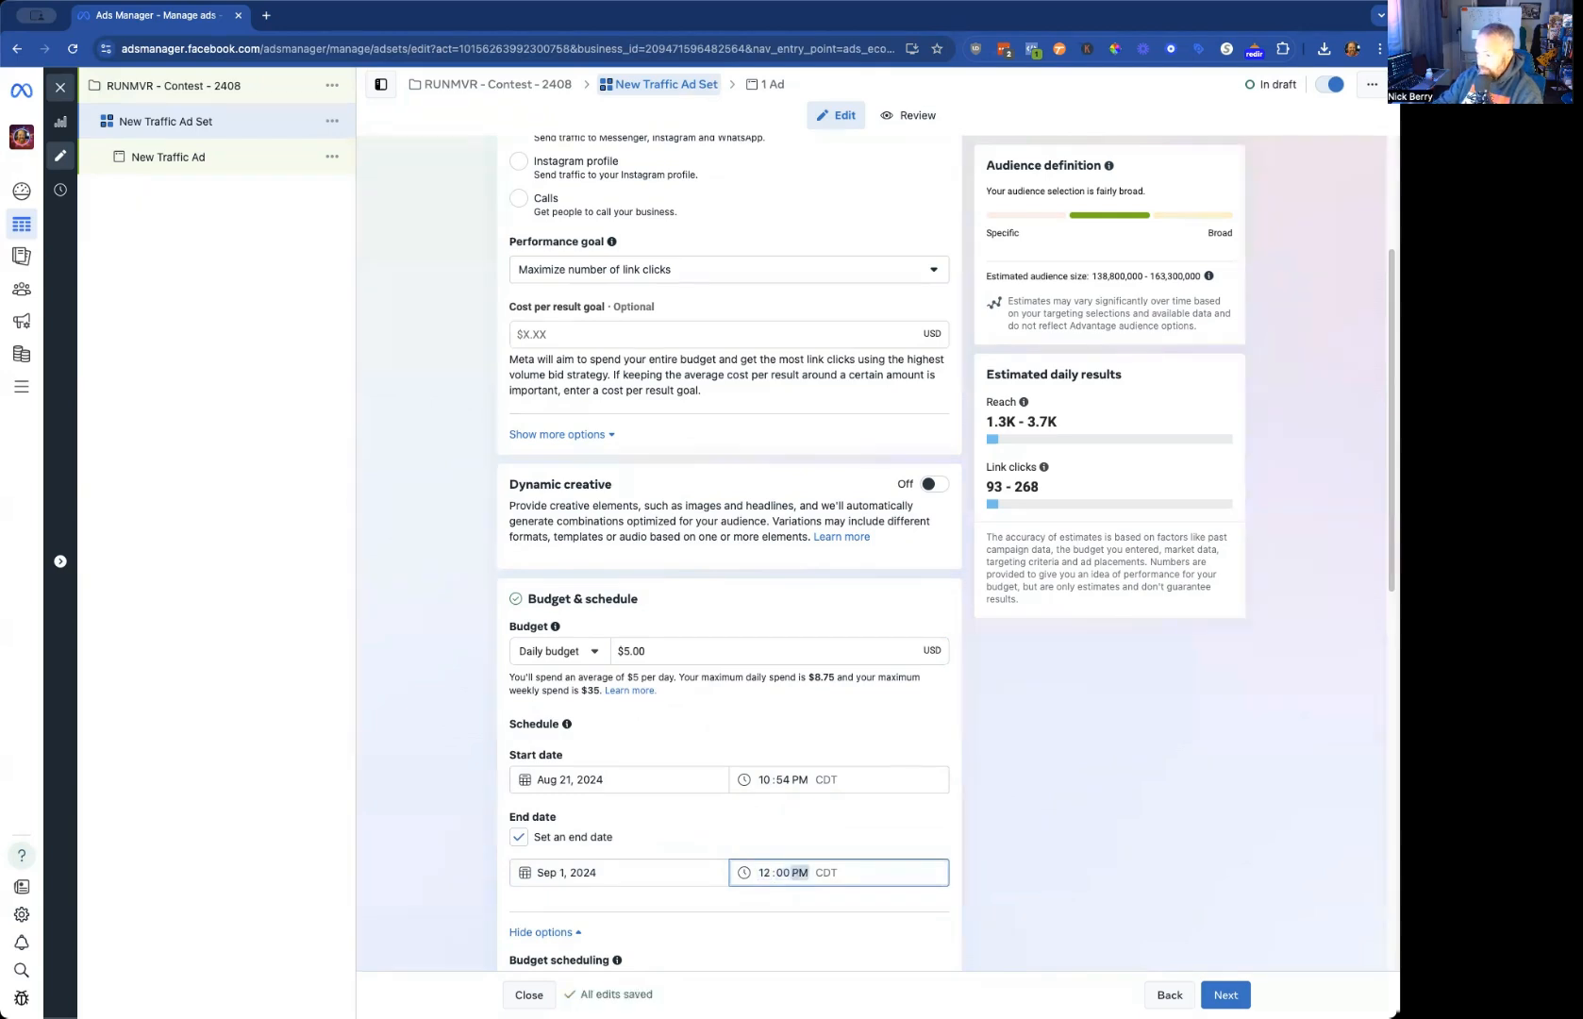
Step: Switch the ad set from Advantage+ audience to the original audience options
{"action": "scroll", "coordinate": [711, 816], "scroll_direction": "down", "scroll_amount": 5}
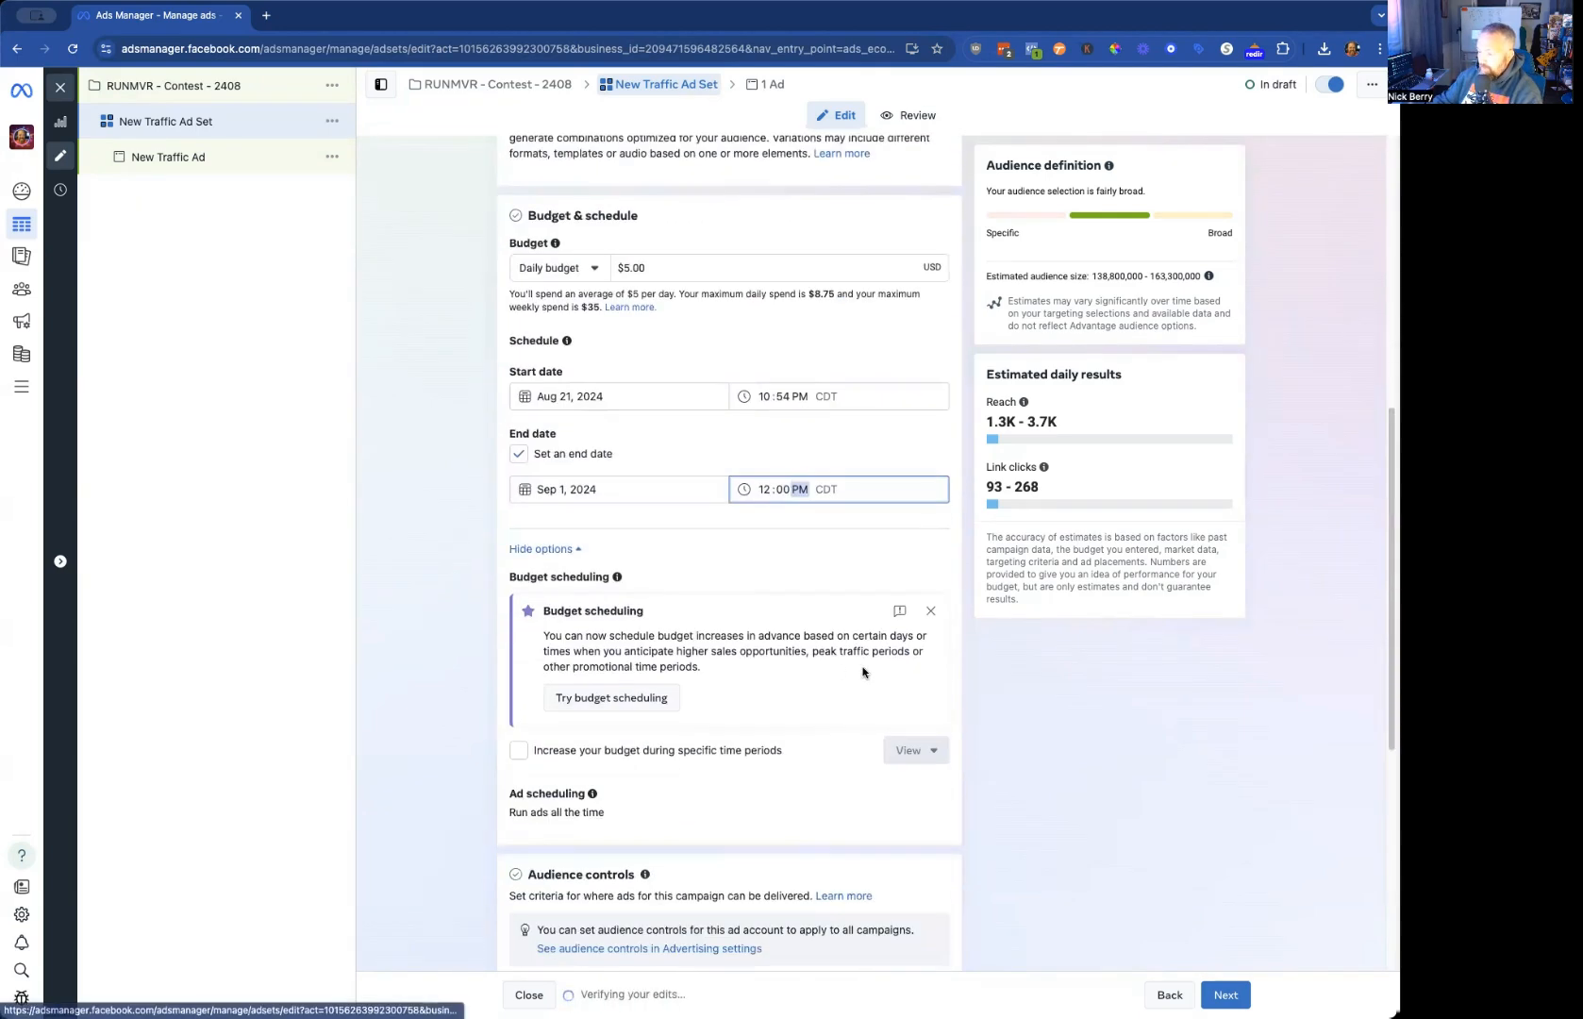
{"action": "scroll", "coordinate": [799, 677], "scroll_direction": "down", "scroll_amount": 2}
{"action": "scroll", "coordinate": [785, 661], "scroll_direction": "down", "scroll_amount": 2}
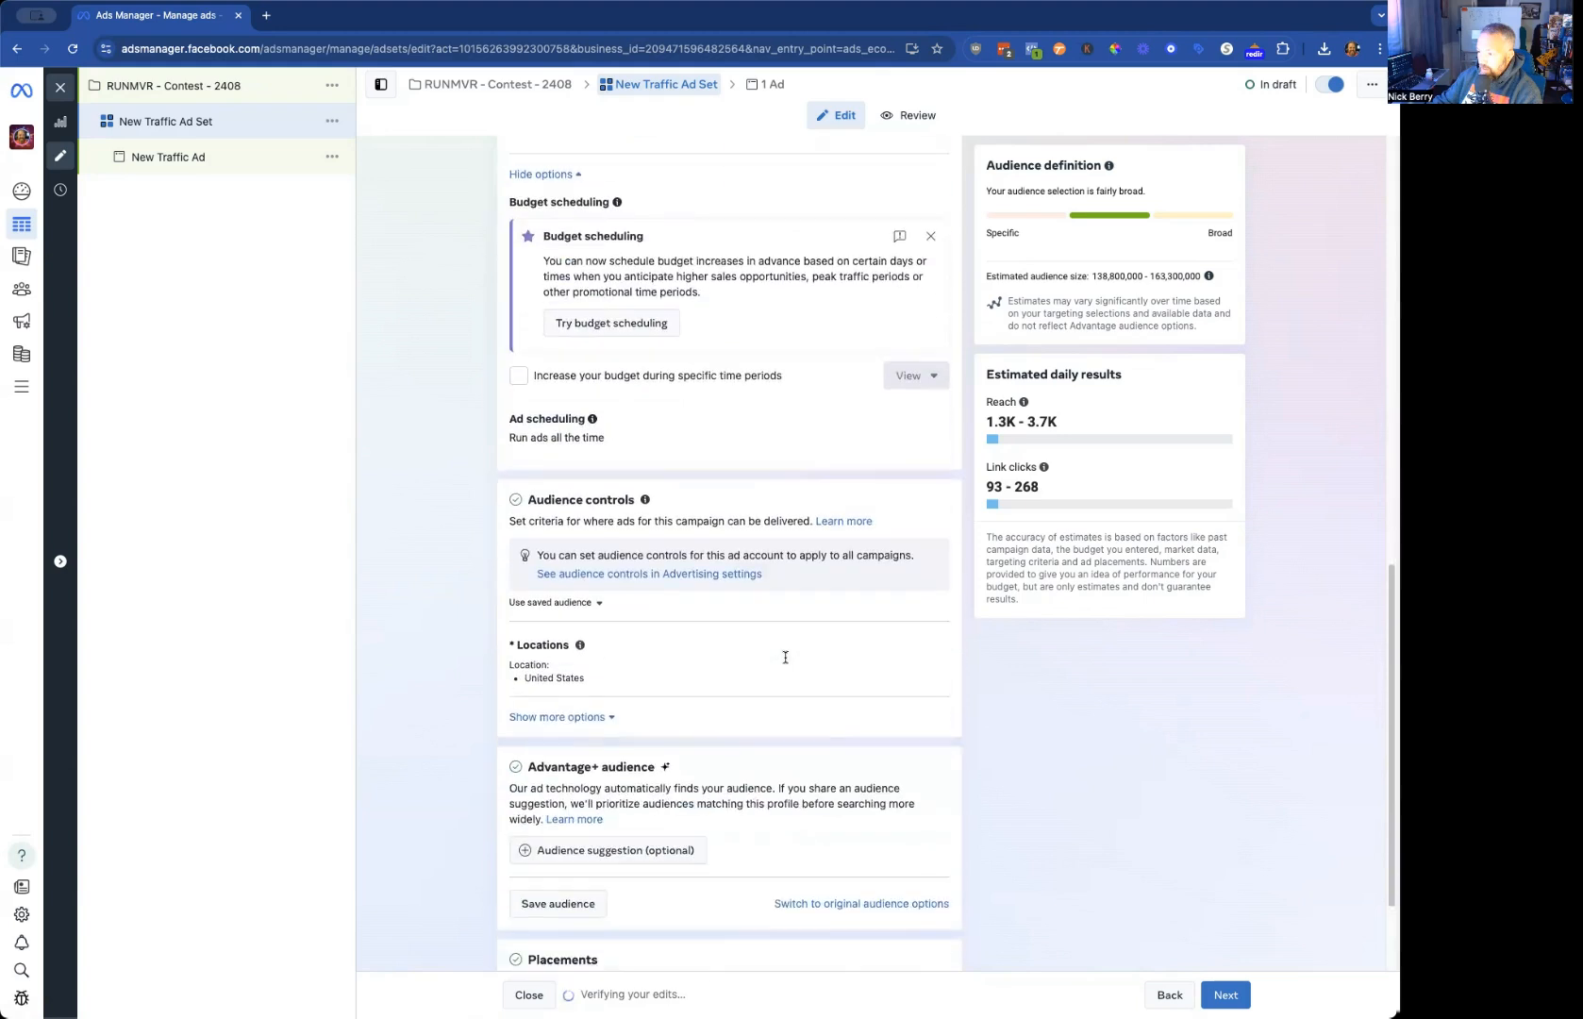
{"action": "scroll", "coordinate": [708, 665], "scroll_direction": "down", "scroll_amount": 2}
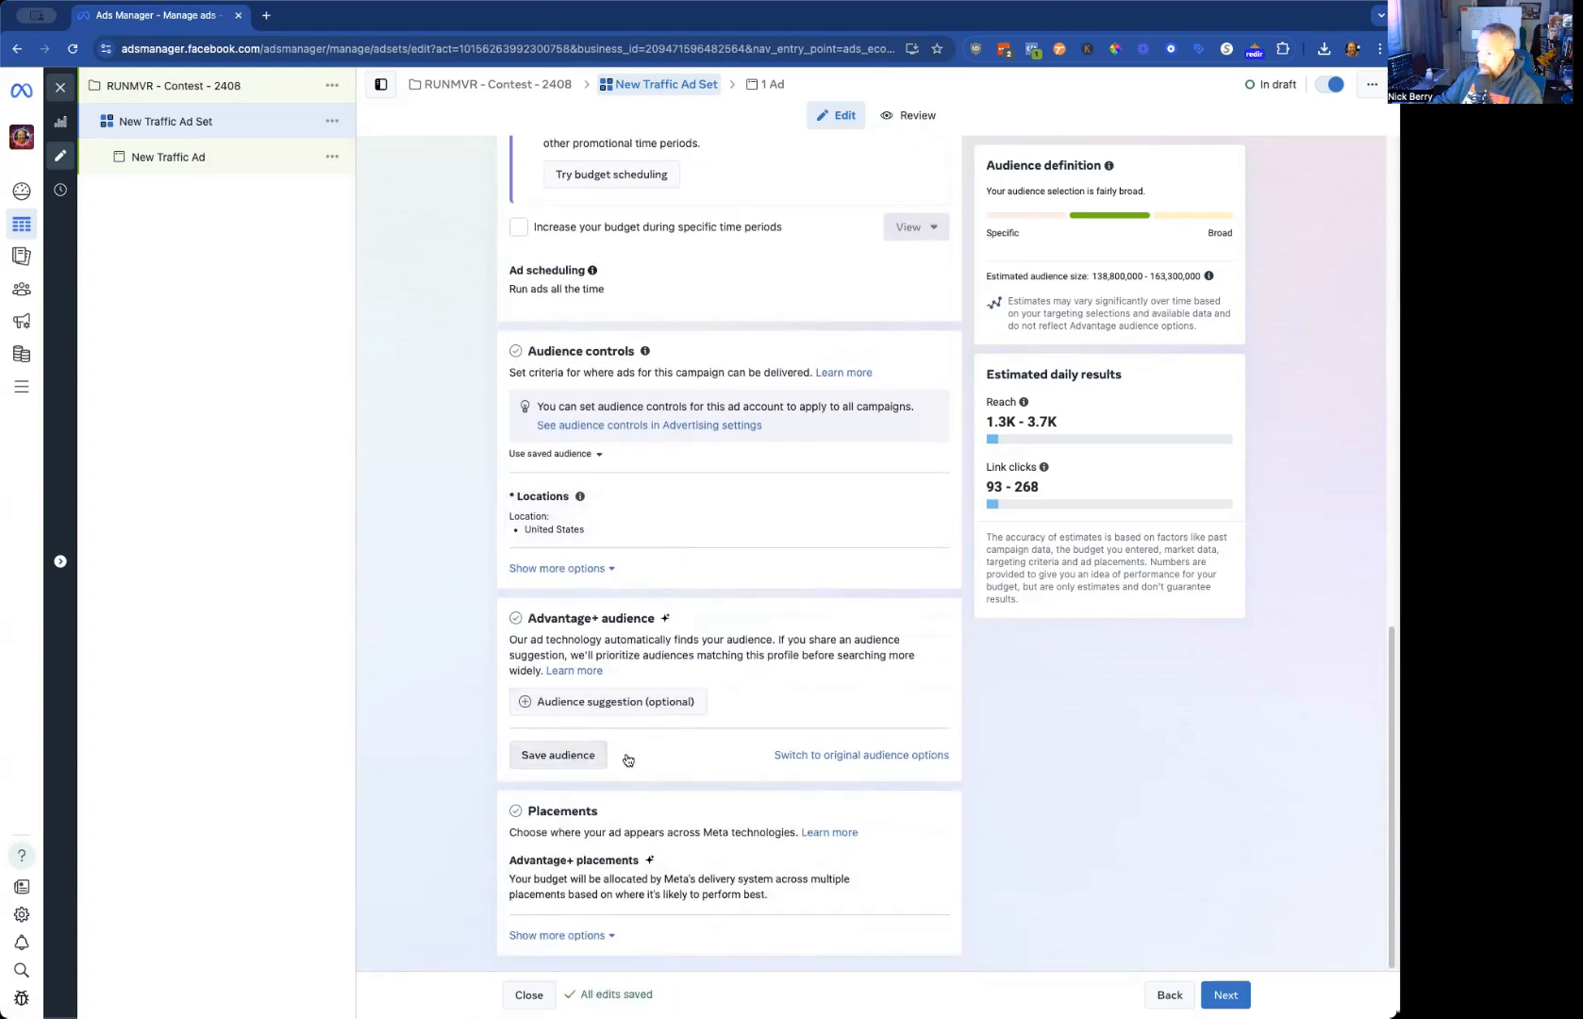
{"action": "left_click", "coordinate": [852, 755]}
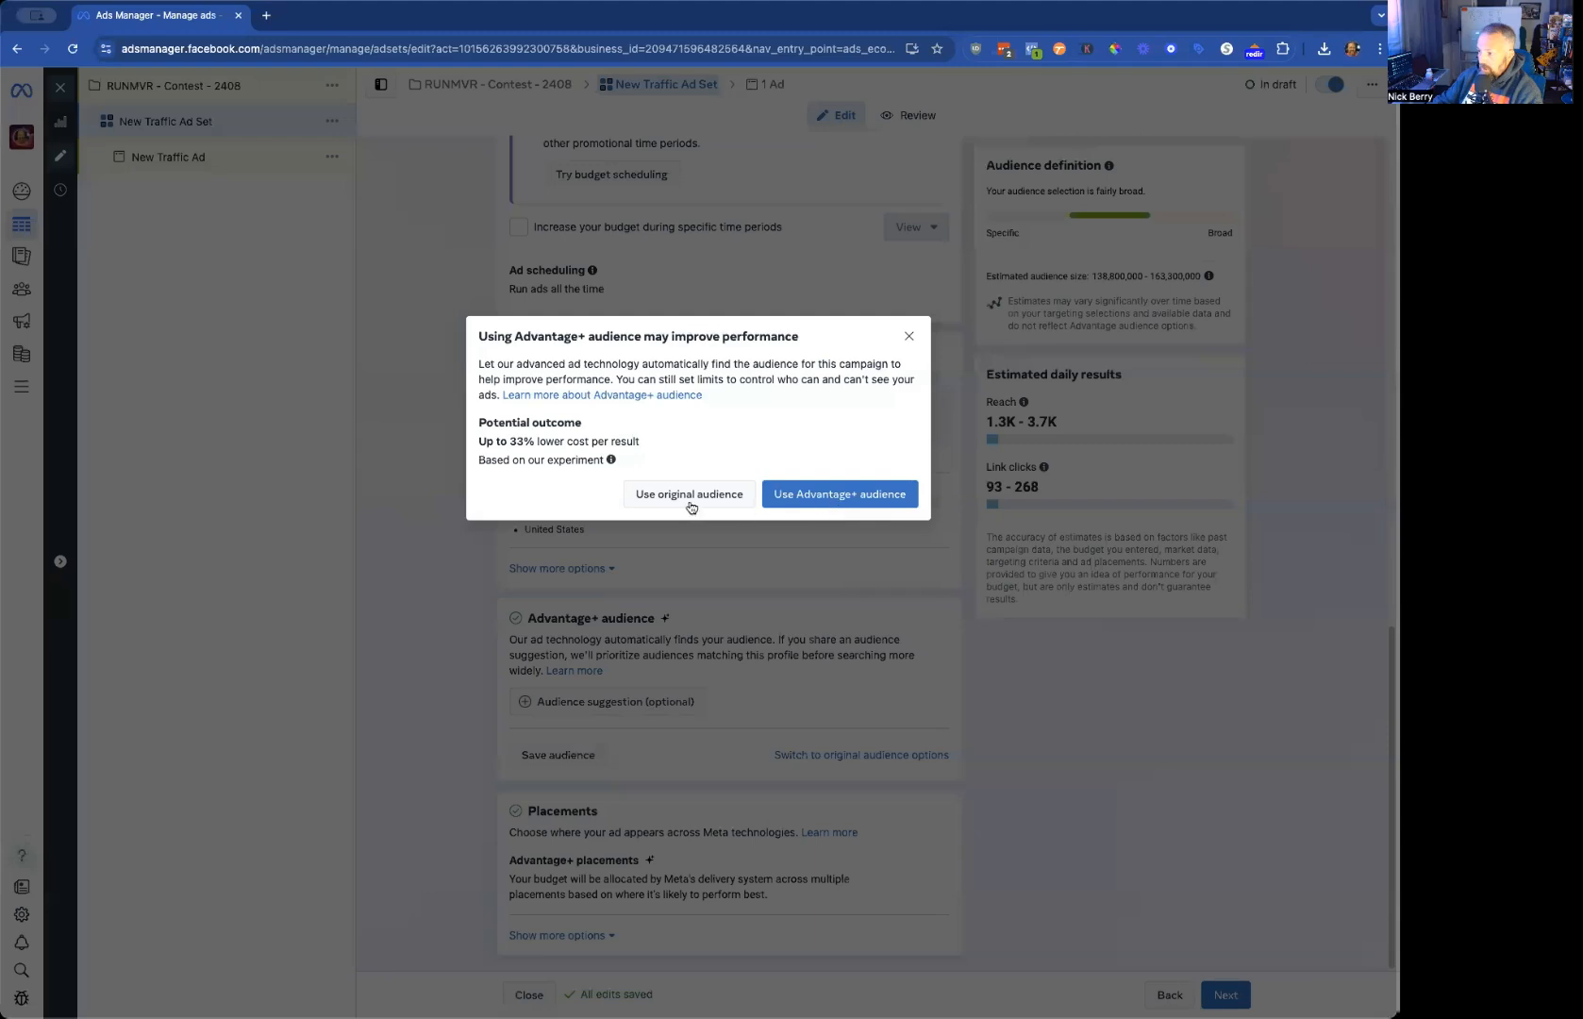
{"action": "left_click", "coordinate": [689, 500]}
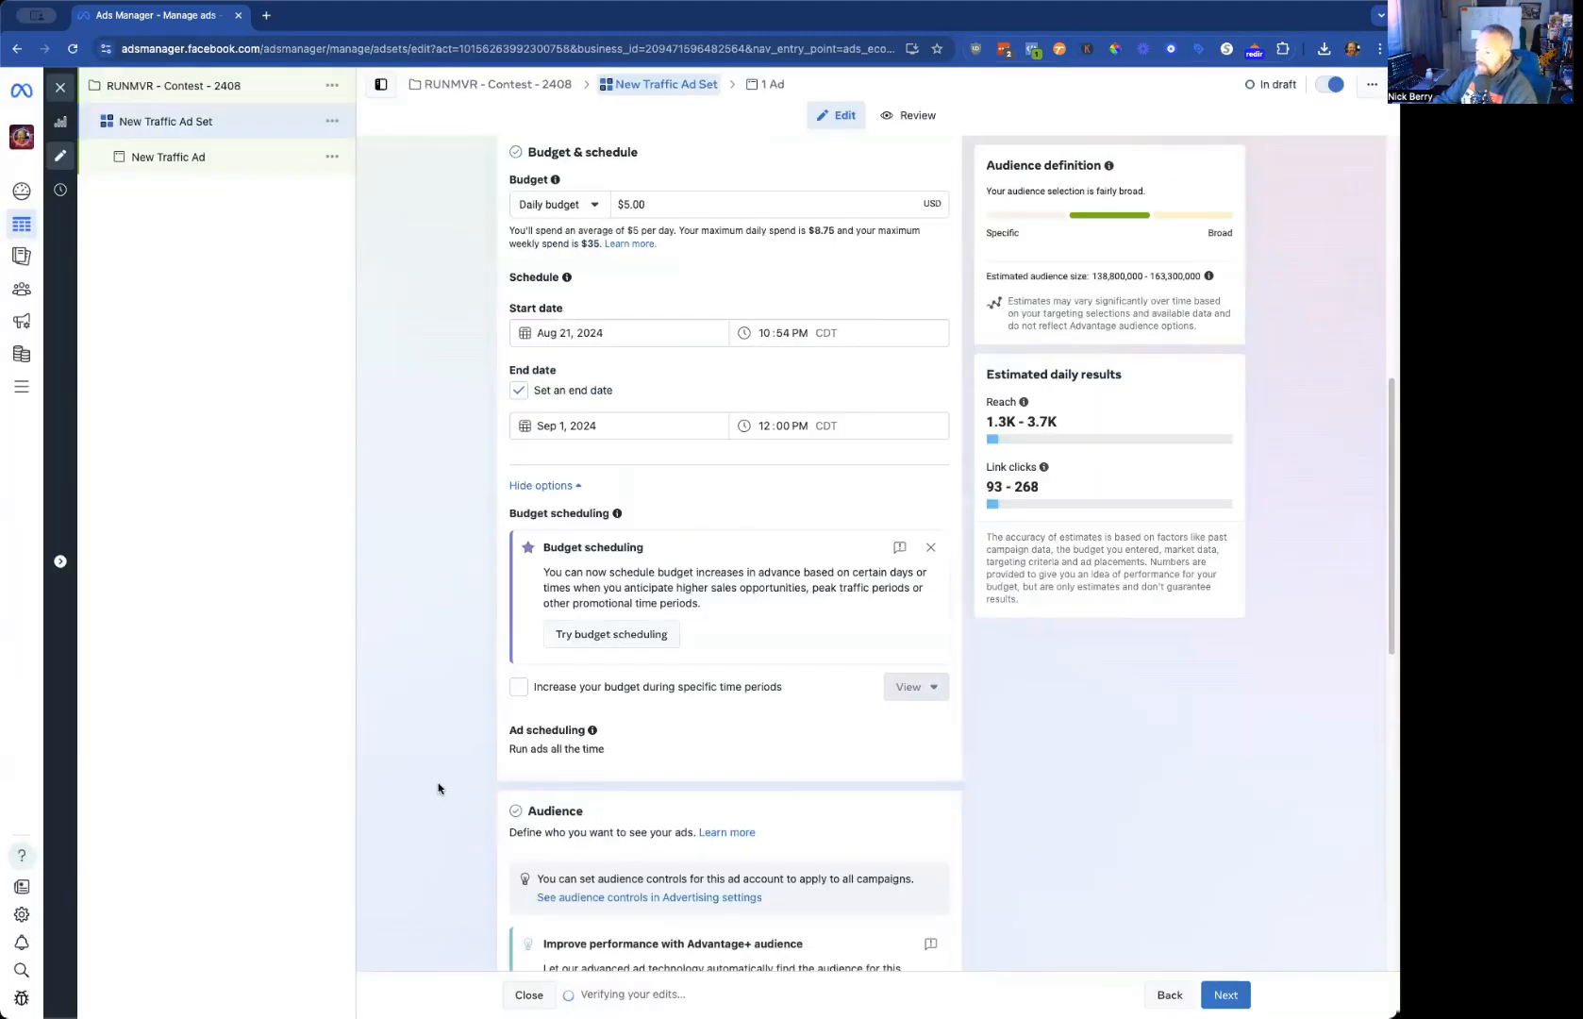
Step: Add the custom audience "Lookalike (US, 1%) - newsletter subscribers - 2403" to the ad set's audience
{"action": "scroll", "coordinate": [438, 787], "scroll_direction": "down", "scroll_amount": 5}
{"action": "scroll", "coordinate": [441, 785], "scroll_direction": "down", "scroll_amount": 5}
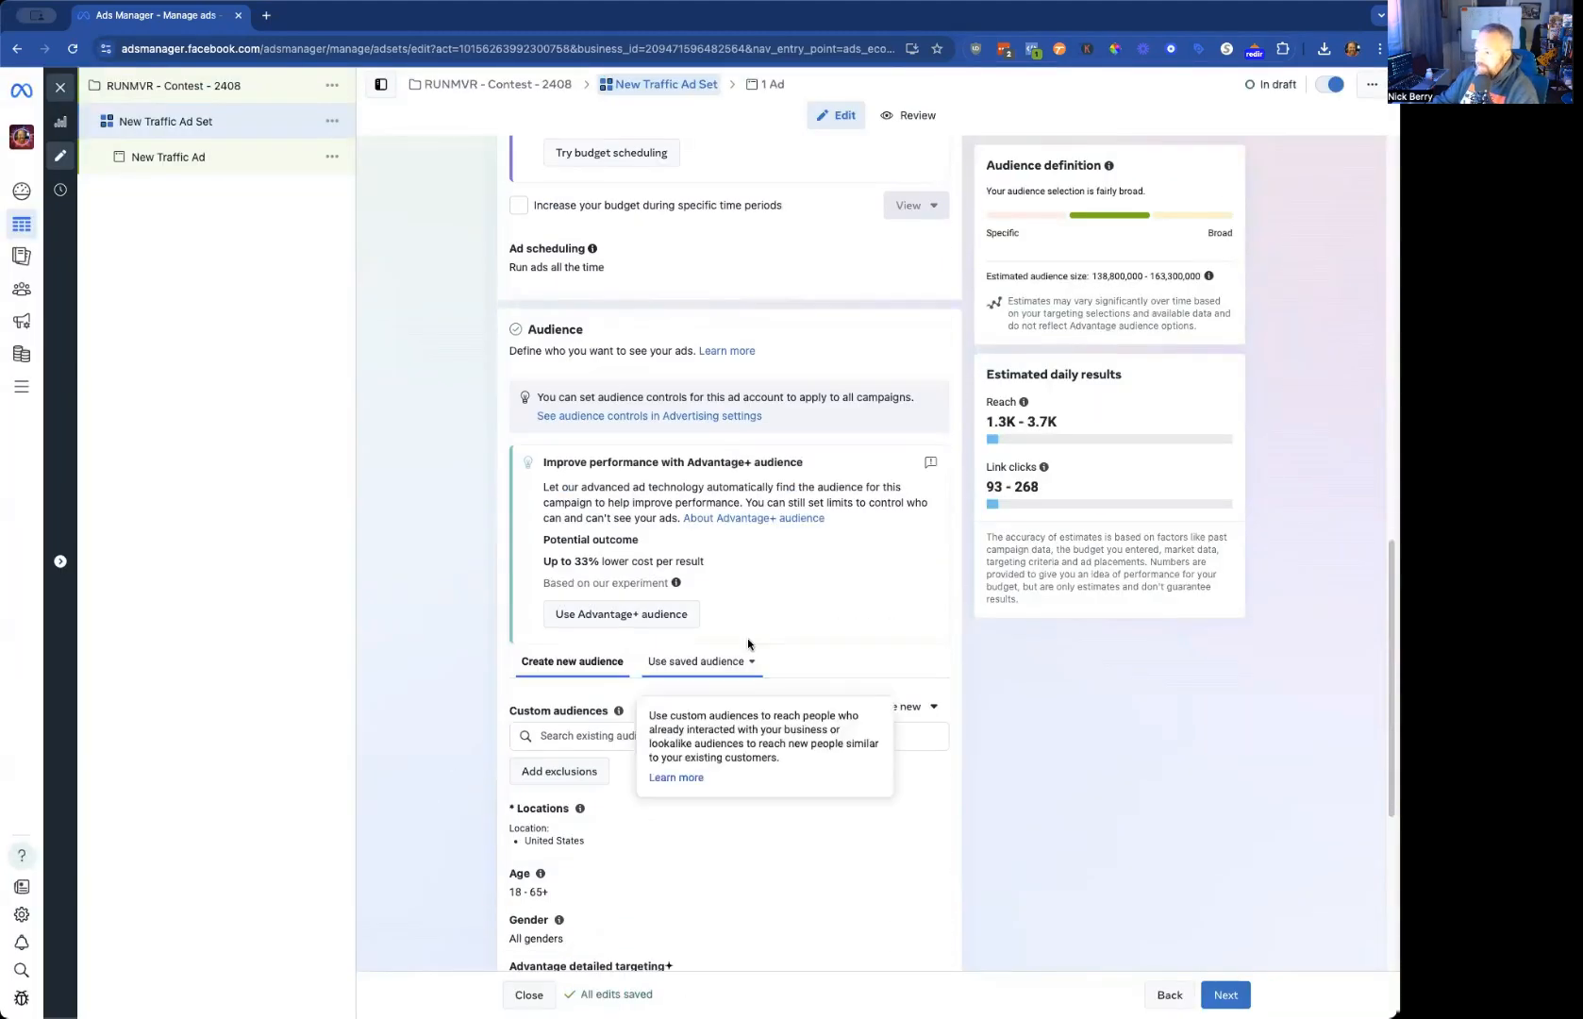
{"action": "left_click", "coordinate": [623, 734]}
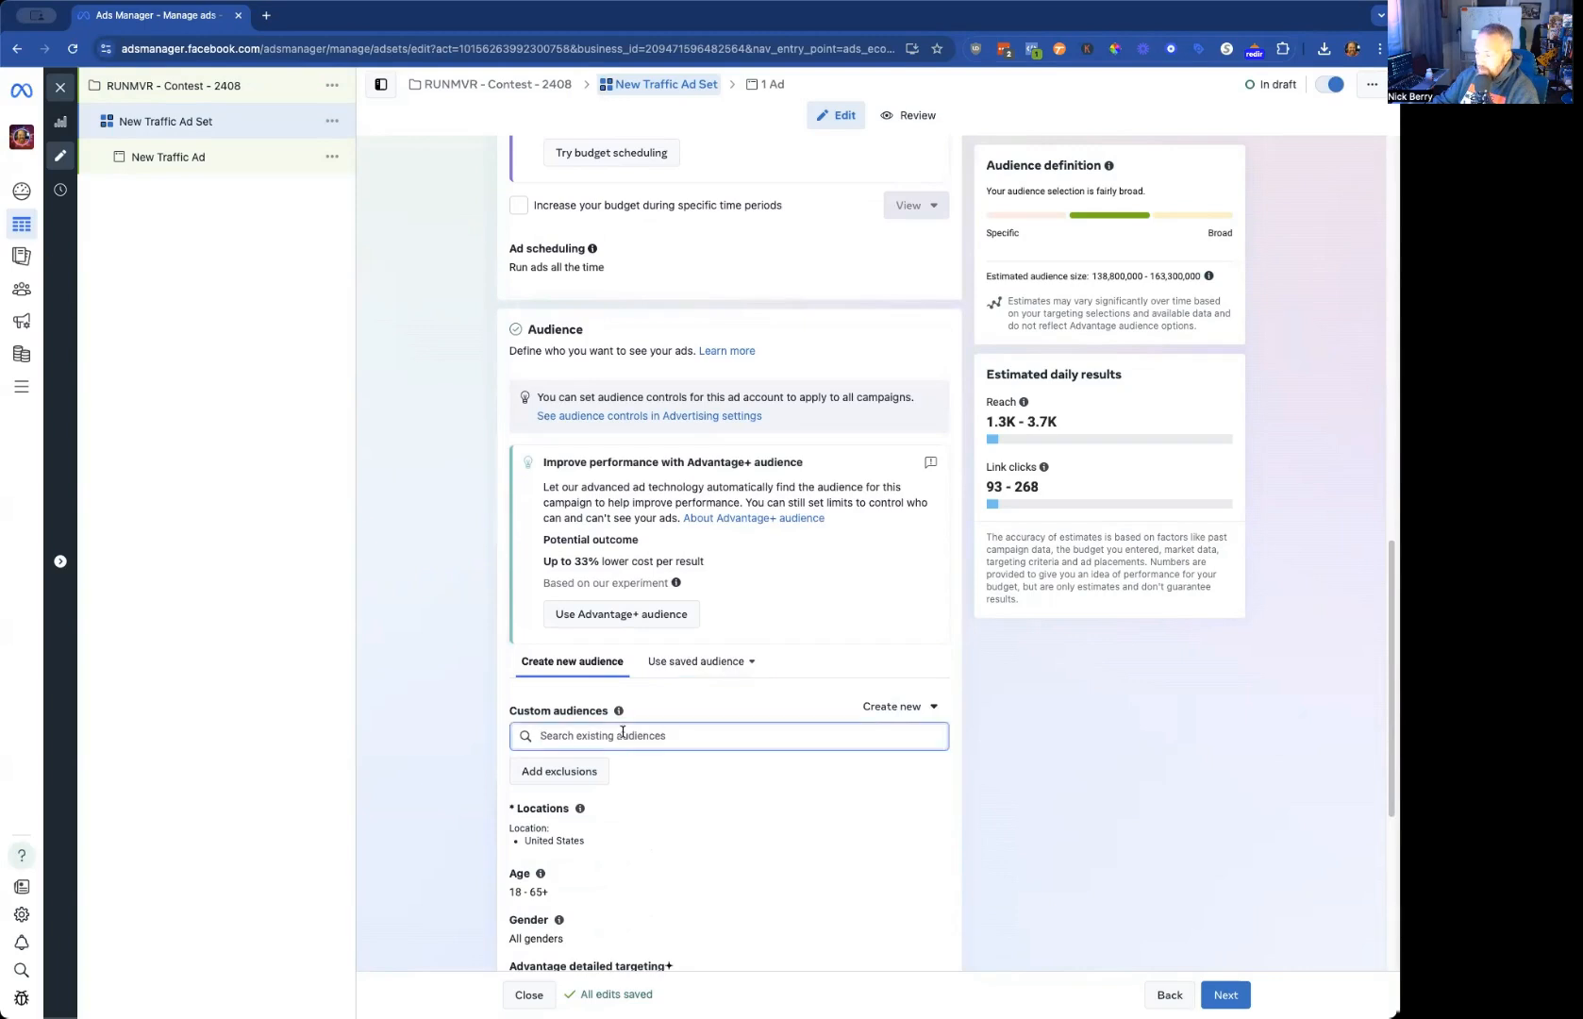
{"action": "left_click", "coordinate": [621, 734]}
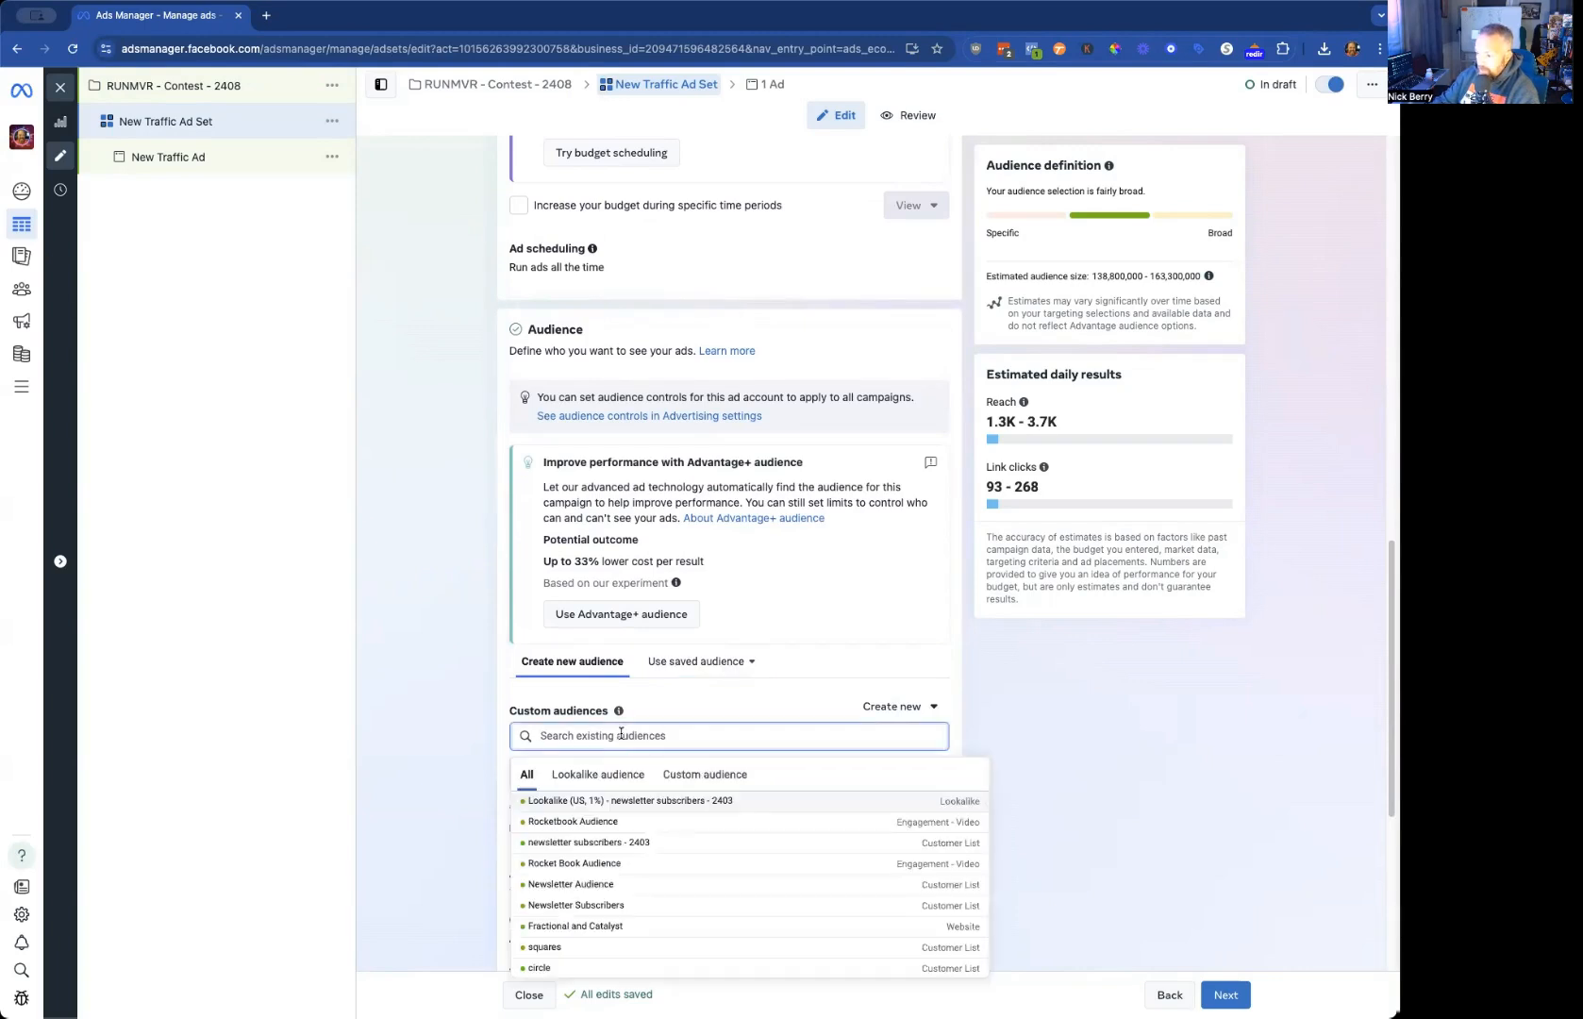
{"action": "left_click", "coordinate": [581, 803]}
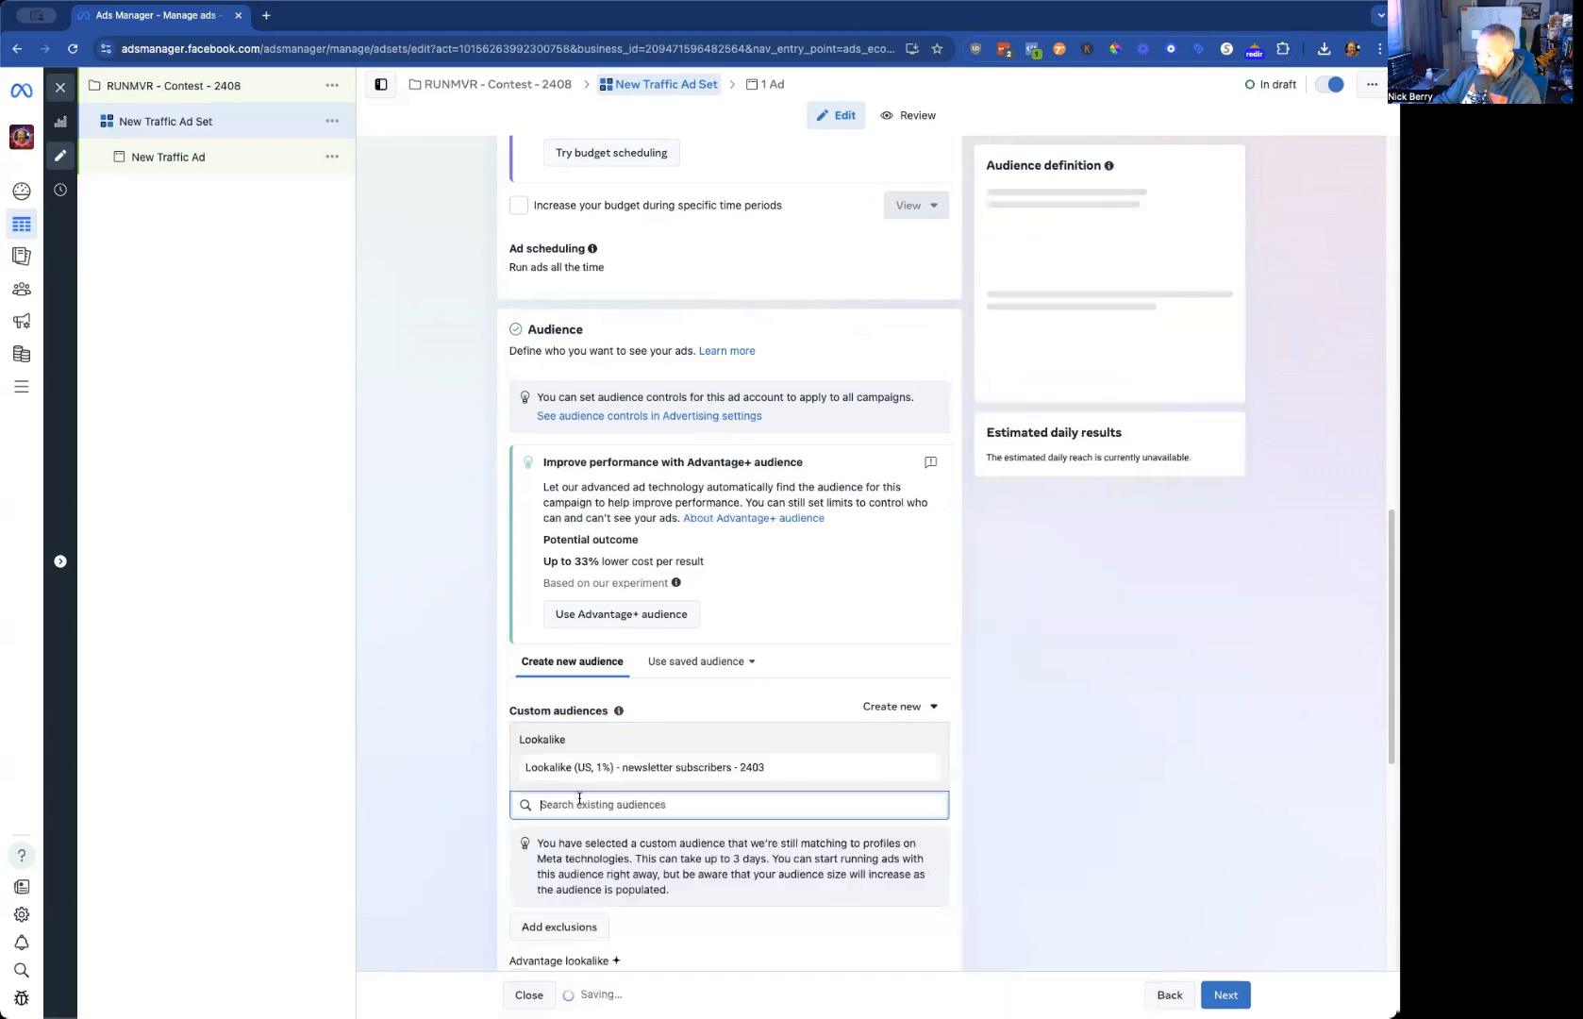
{"action": "left_click", "coordinate": [428, 663]}
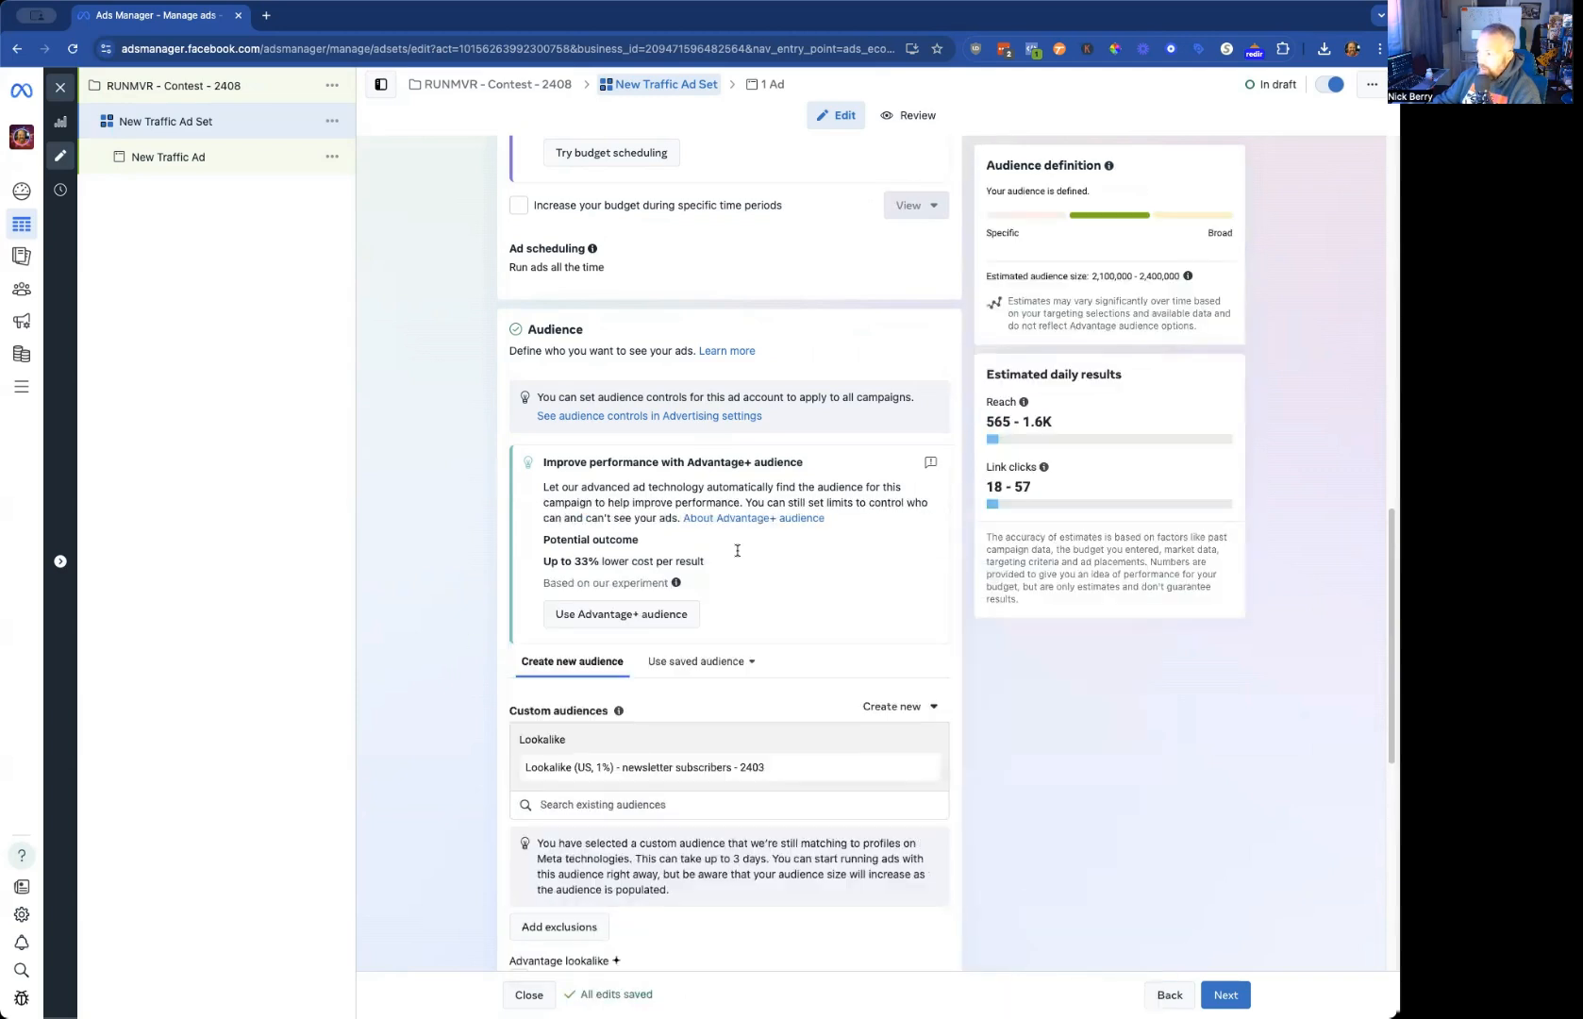
Step: Rename the ad set as "RUNMVR - Contest - 2408"
{"action": "scroll", "coordinate": [770, 483], "scroll_direction": "up", "scroll_amount": 5}
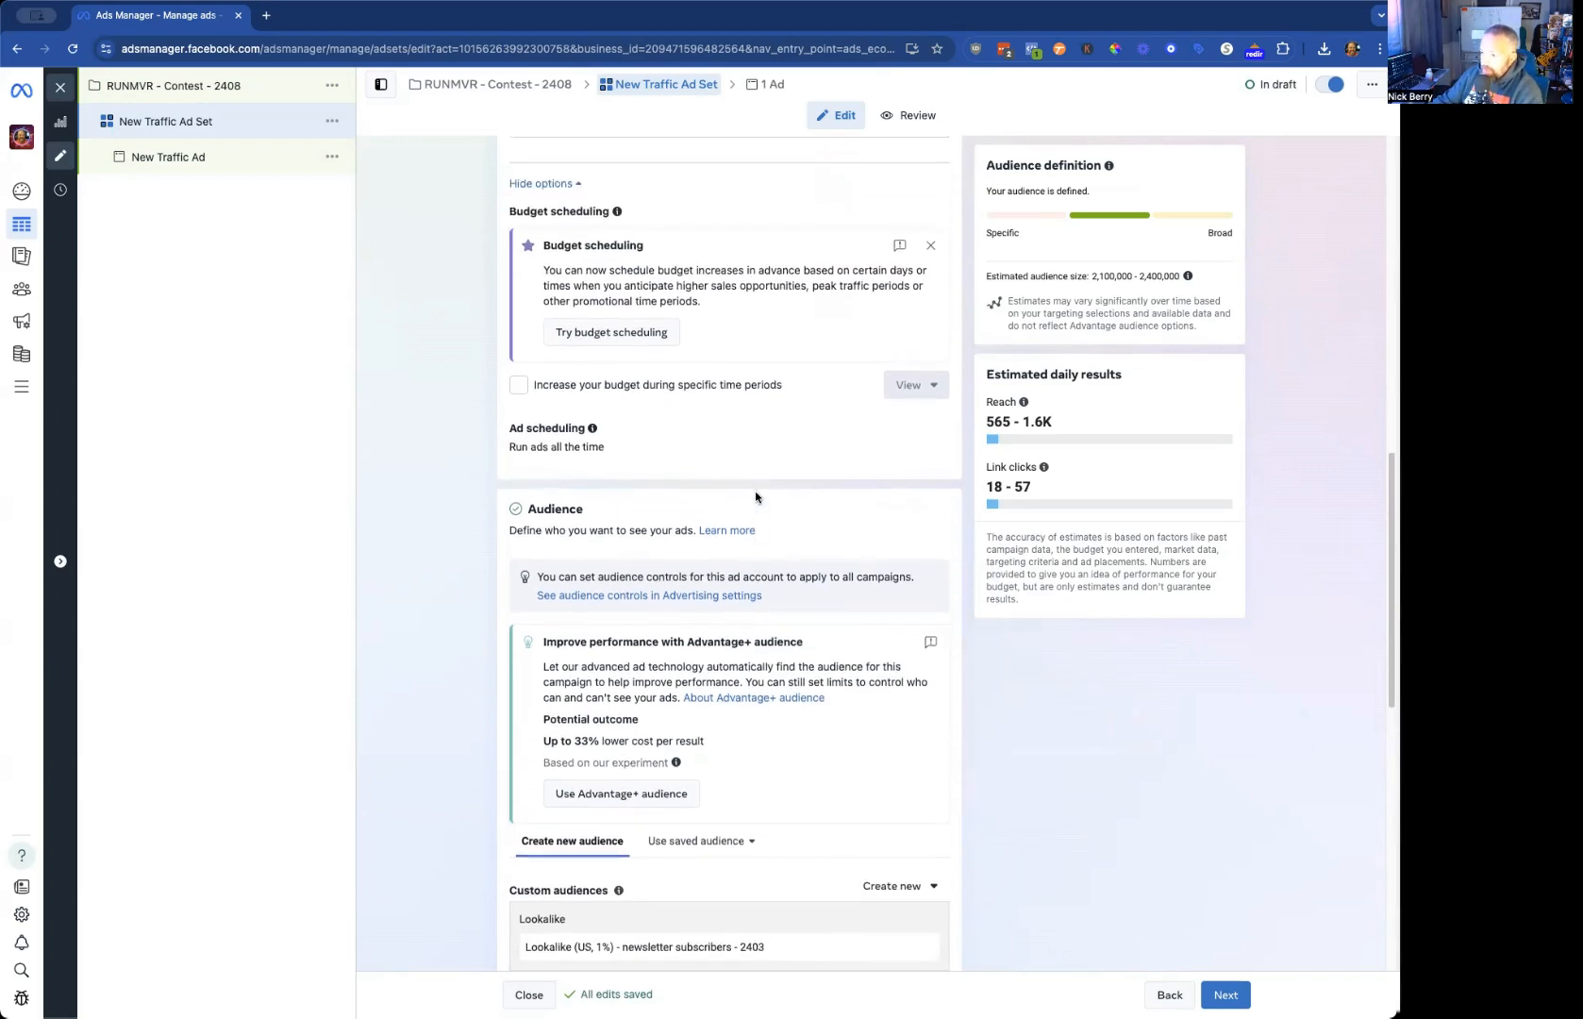
{"action": "scroll", "coordinate": [755, 497], "scroll_direction": "up", "scroll_amount": 4}
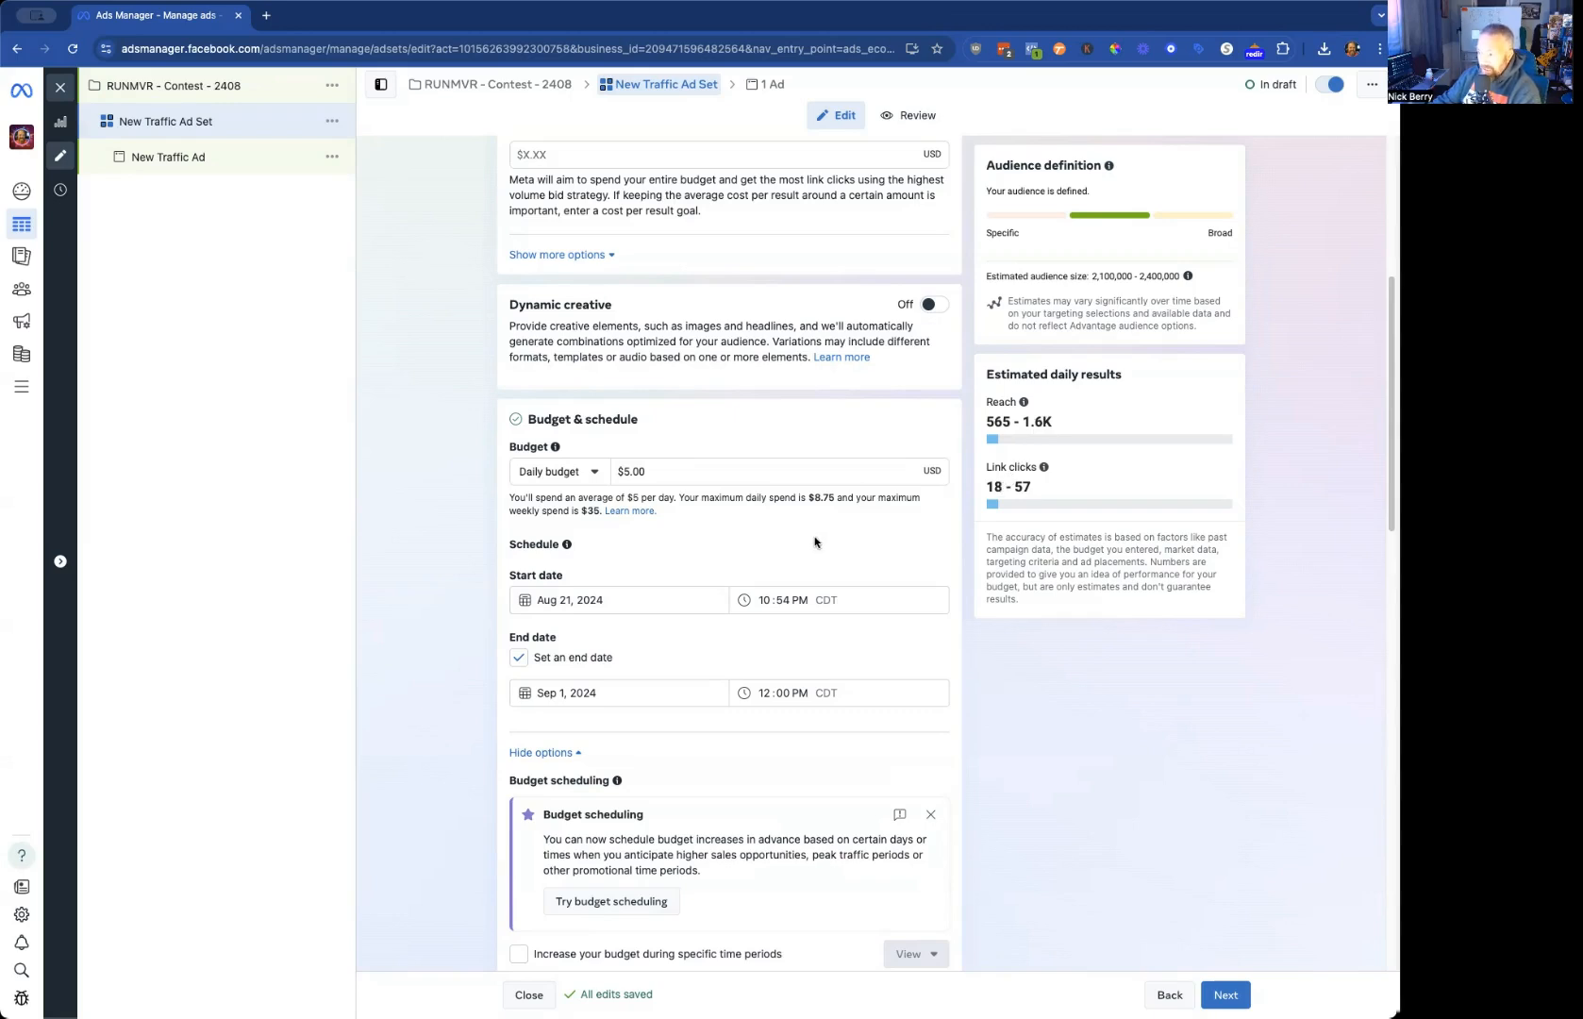
{"action": "scroll", "coordinate": [806, 542], "scroll_direction": "down", "scroll_amount": 7}
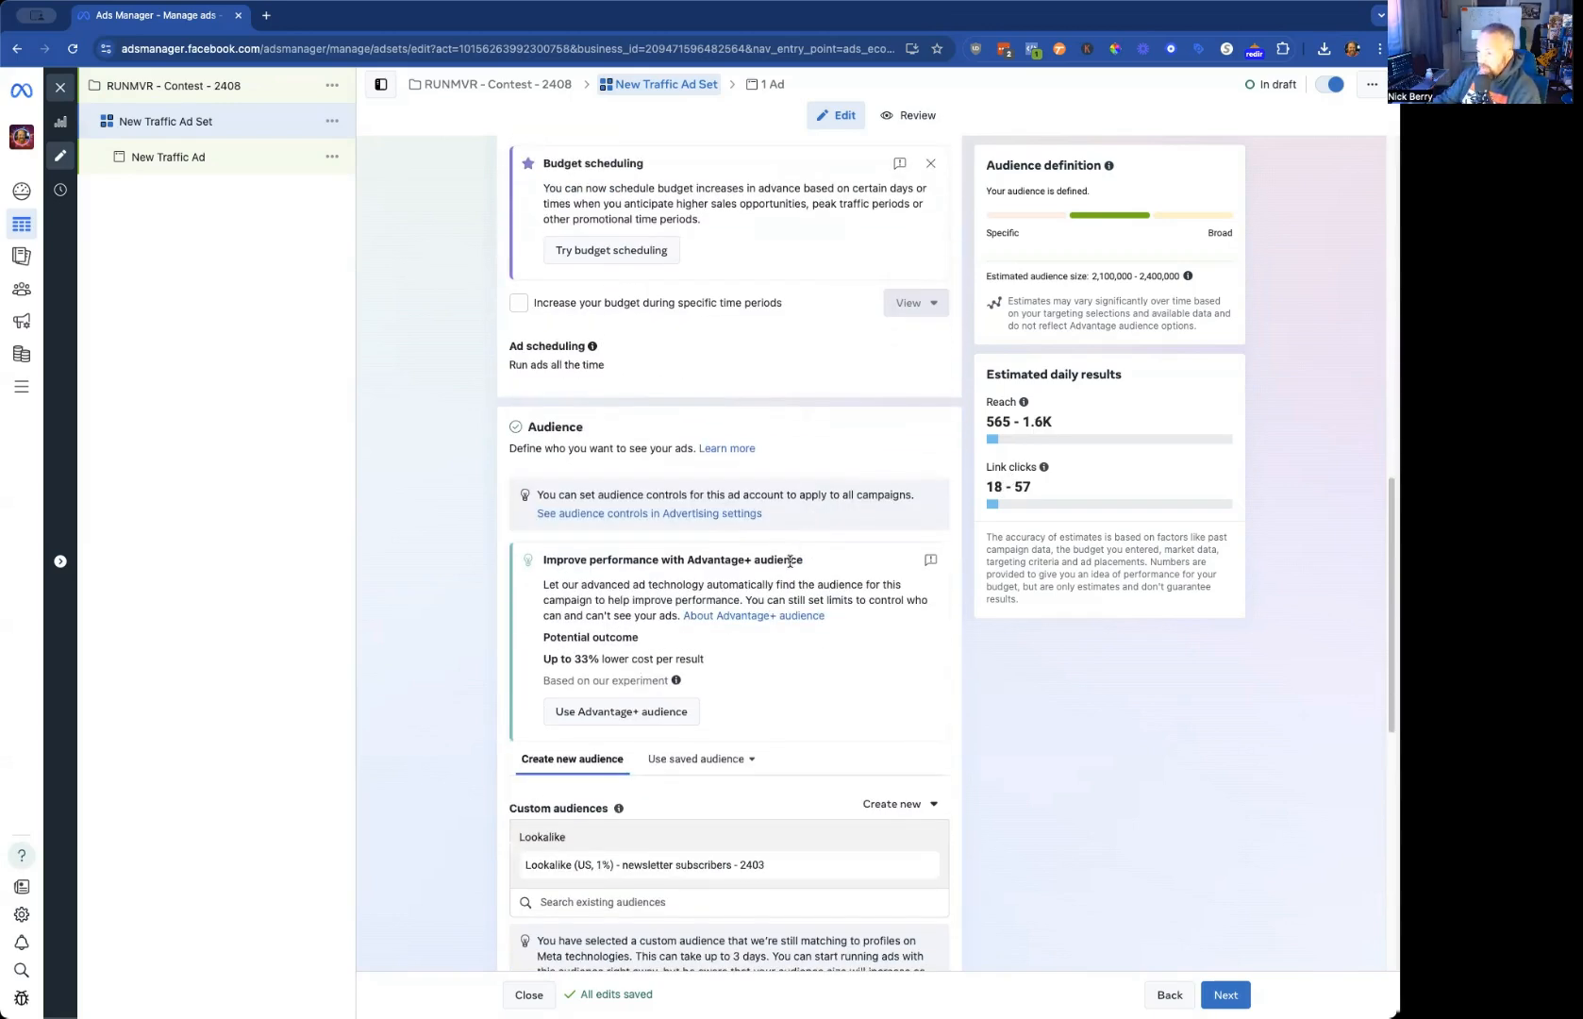
{"action": "scroll", "coordinate": [624, 263], "scroll_direction": "up", "scroll_amount": 10}
{"action": "triple_click", "coordinate": [637, 197]}
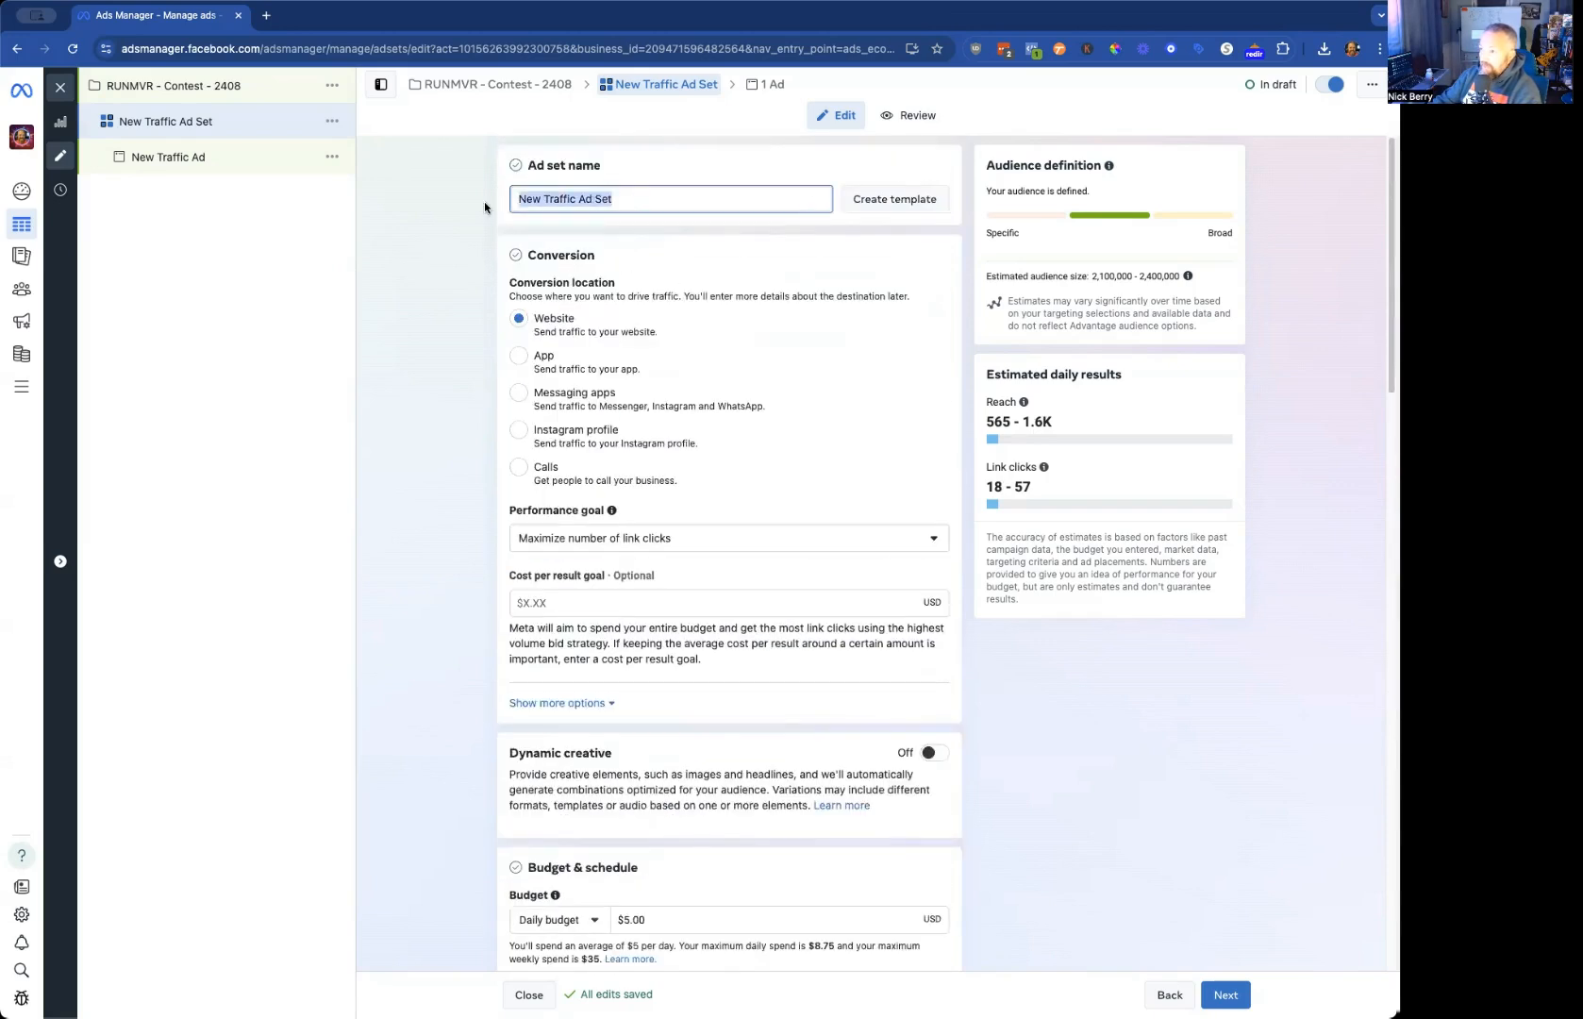
{"action": "type", "text": "RU"}
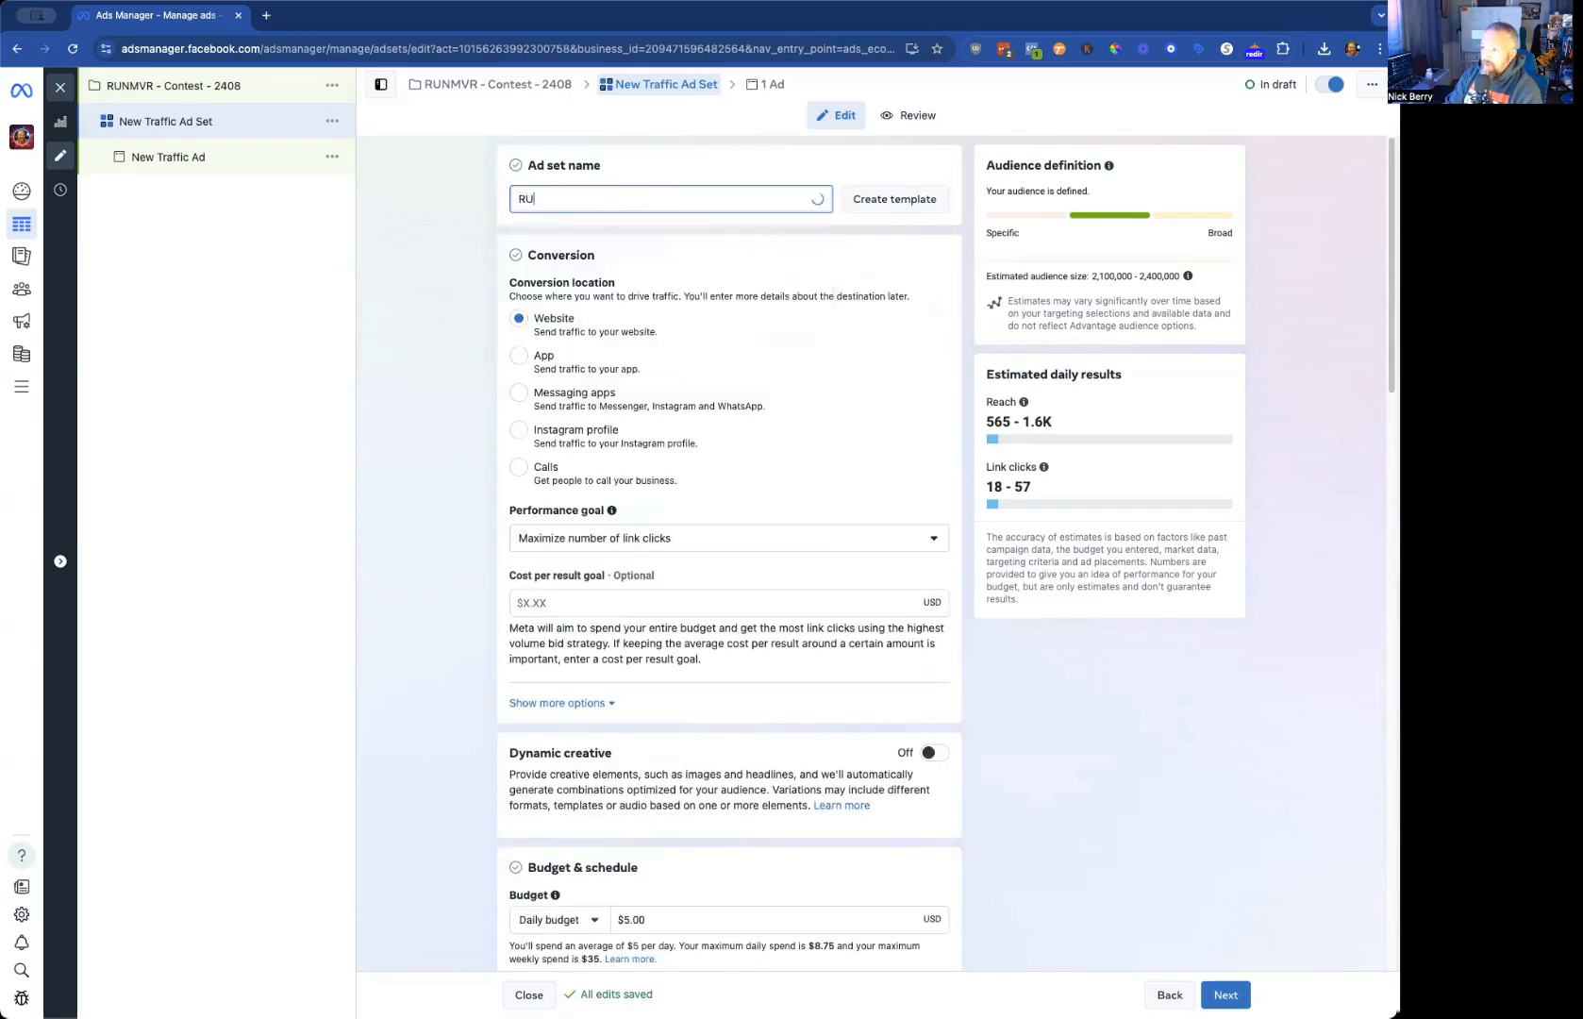
{"action": "type", "text": "NMVR - Contest -"}
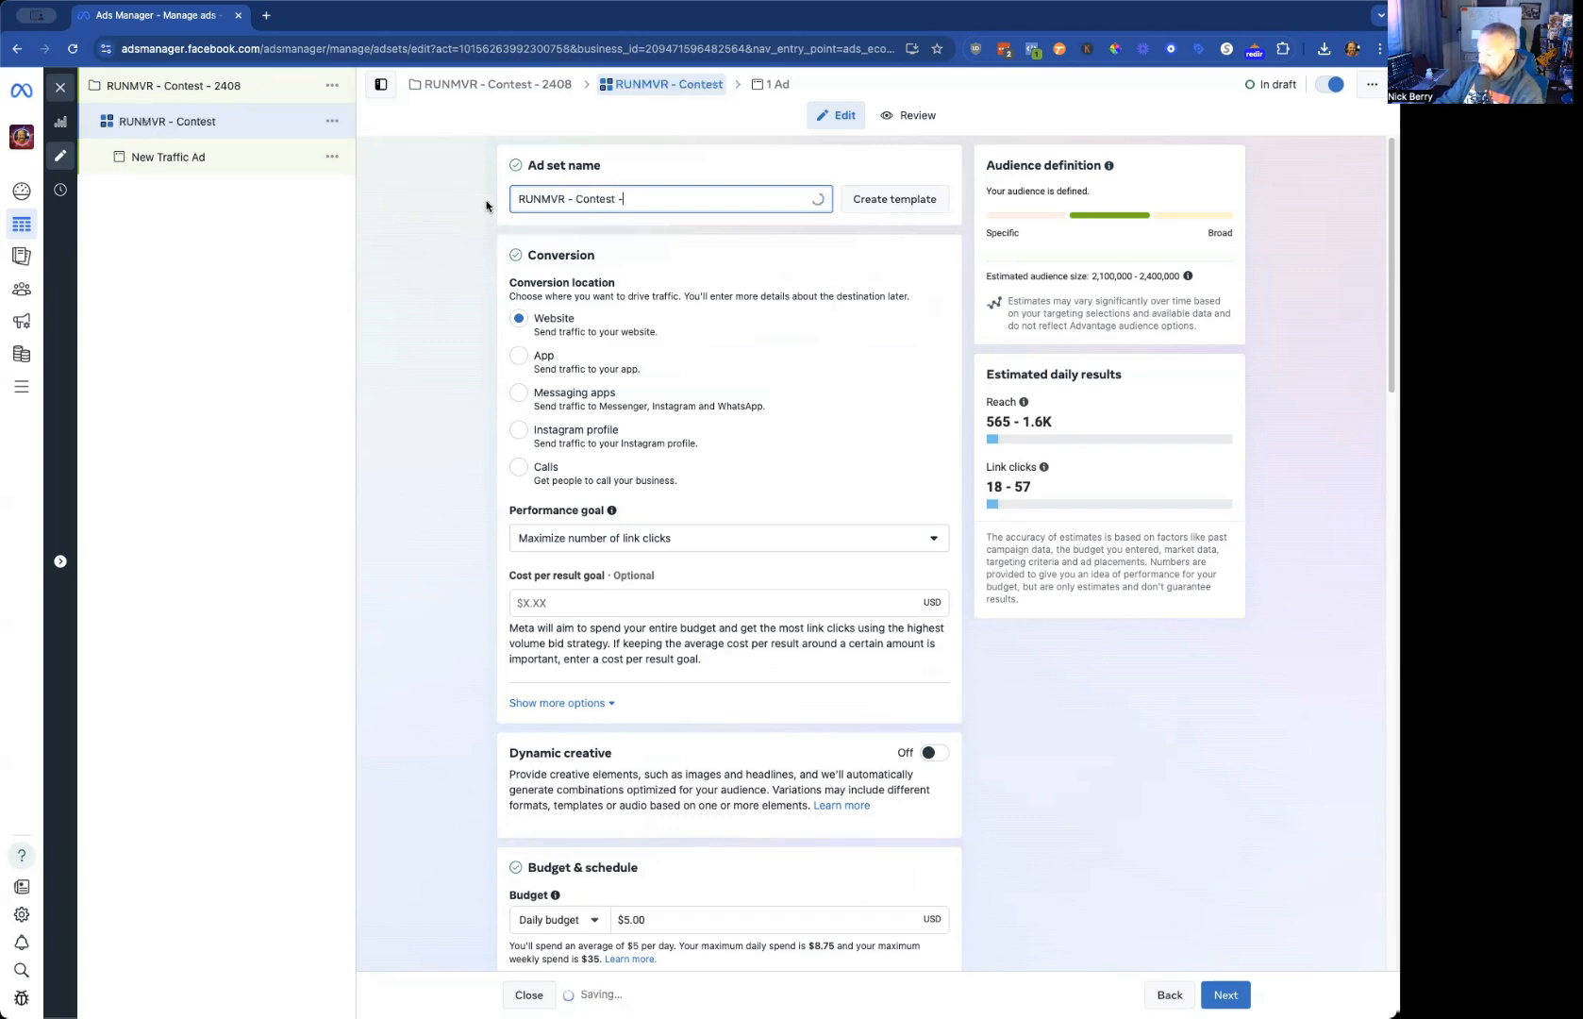
{"action": "type", "text": " 2408"}
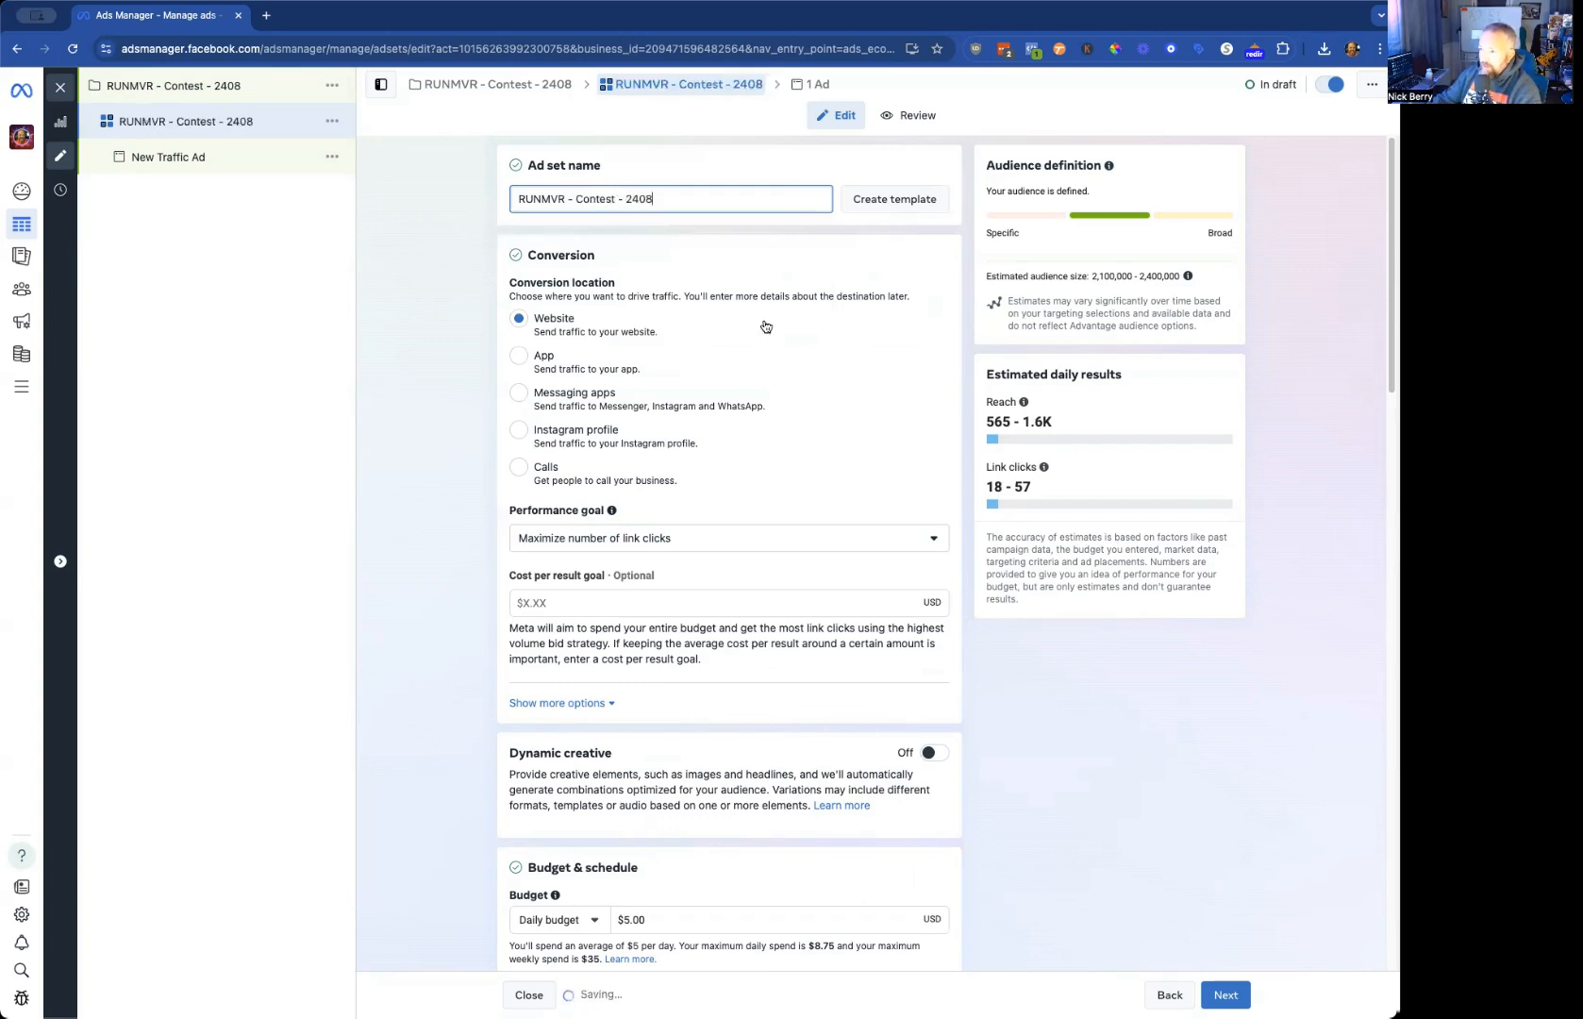
Step: Expand the ad set's additional placement options for review and proceed to the ad level
{"action": "scroll", "coordinate": [824, 548], "scroll_direction": "down", "scroll_amount": 15}
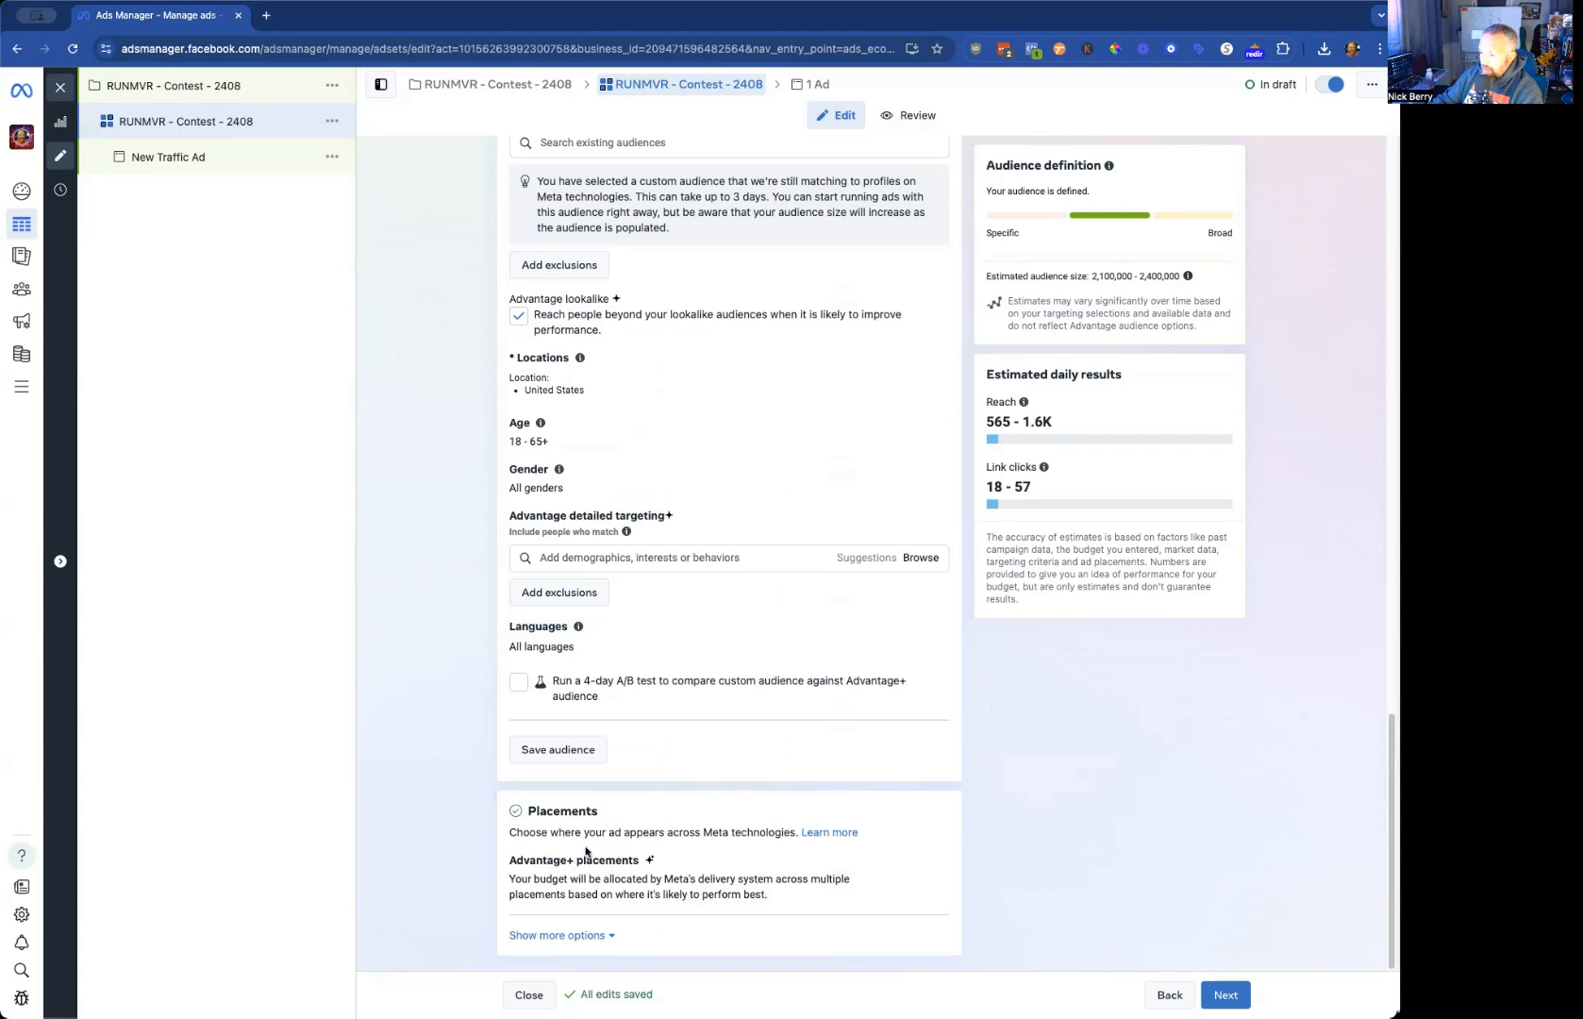
{"action": "left_click", "coordinate": [585, 936]}
{"action": "scroll", "coordinate": [671, 808], "scroll_direction": "down", "scroll_amount": 3}
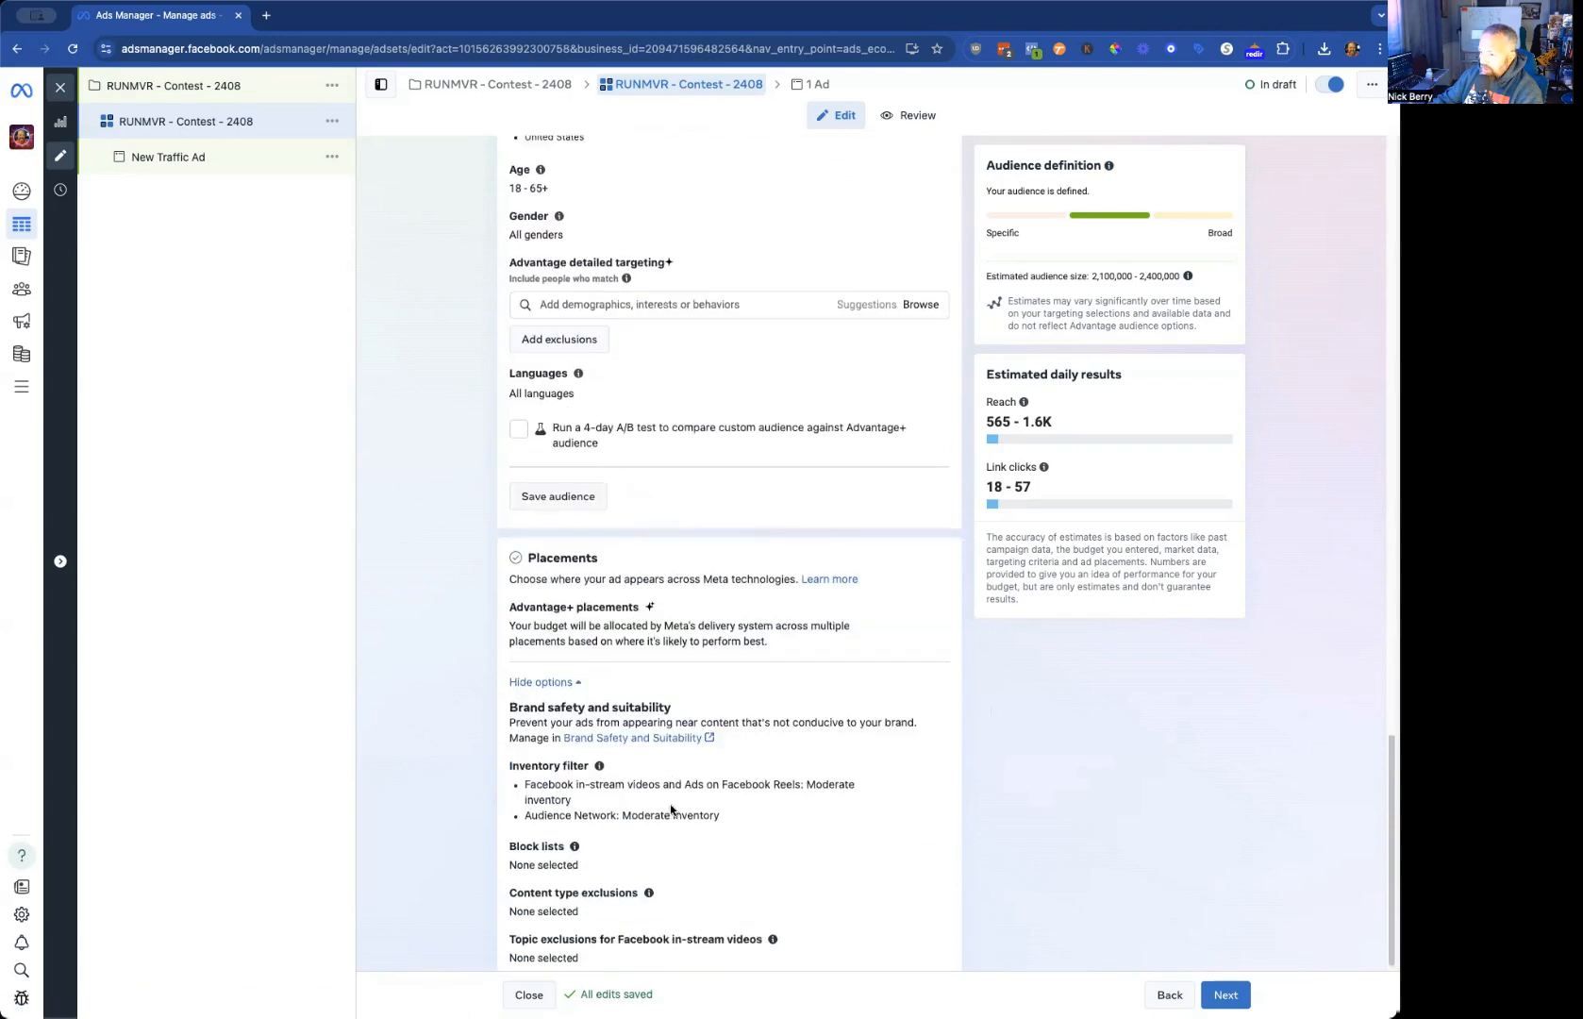
{"action": "scroll", "coordinate": [671, 809], "scroll_direction": "down", "scroll_amount": 1}
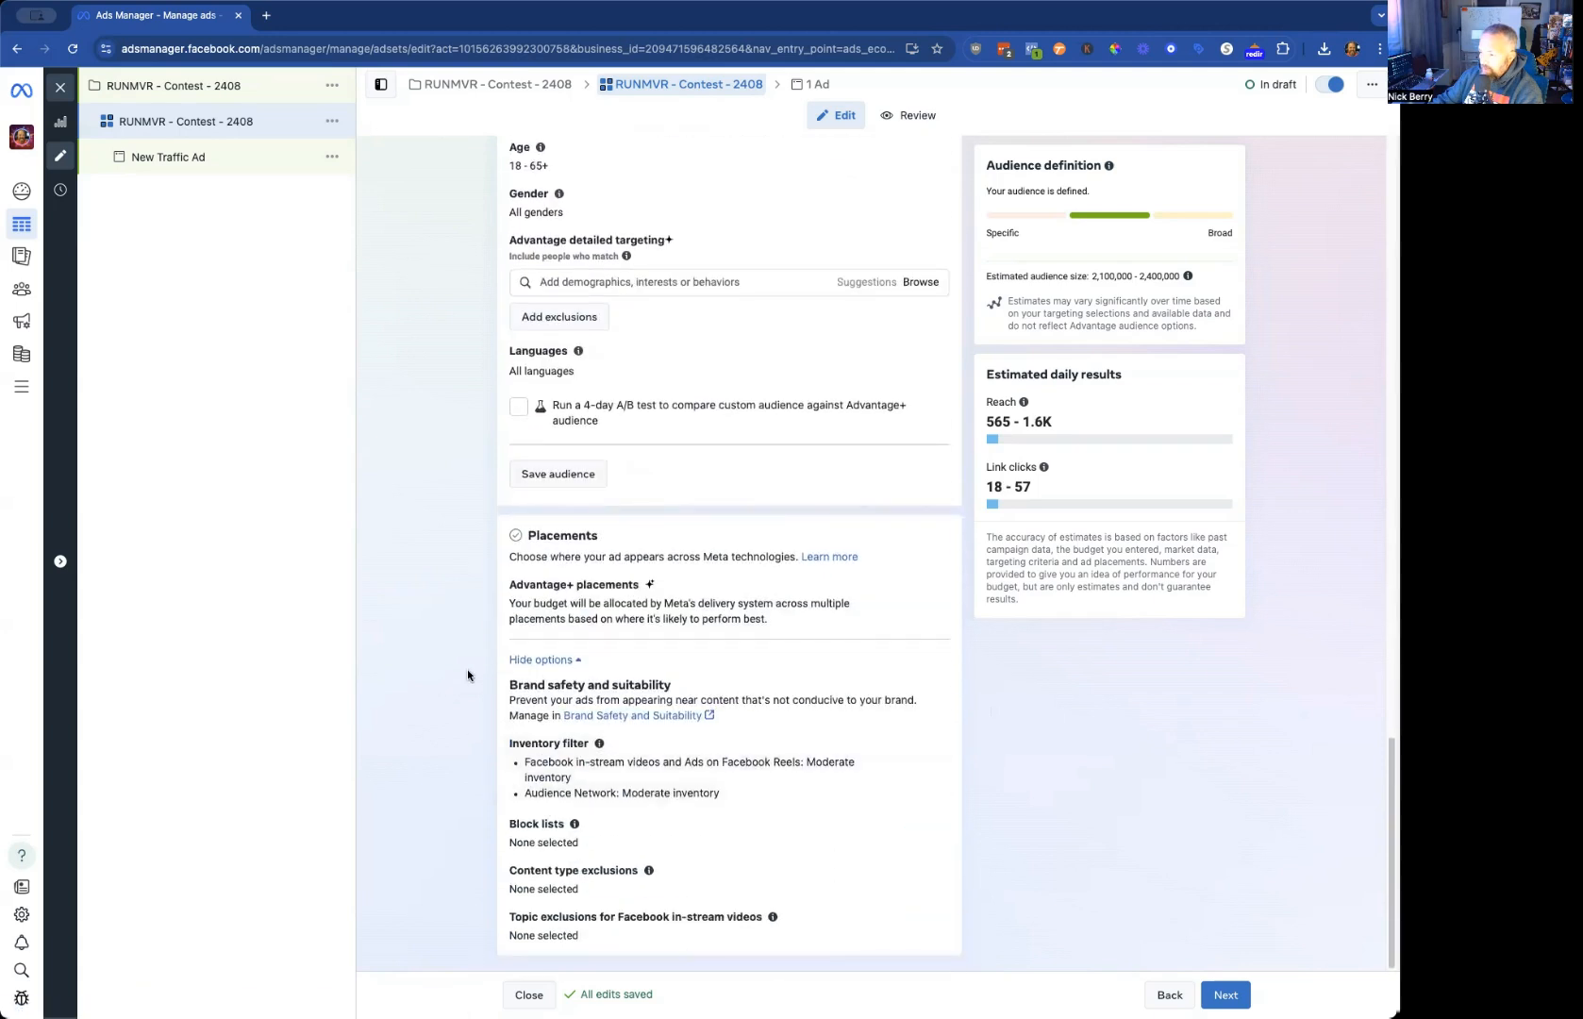
{"action": "scroll", "coordinate": [1161, 944], "scroll_direction": "up", "scroll_amount": 3}
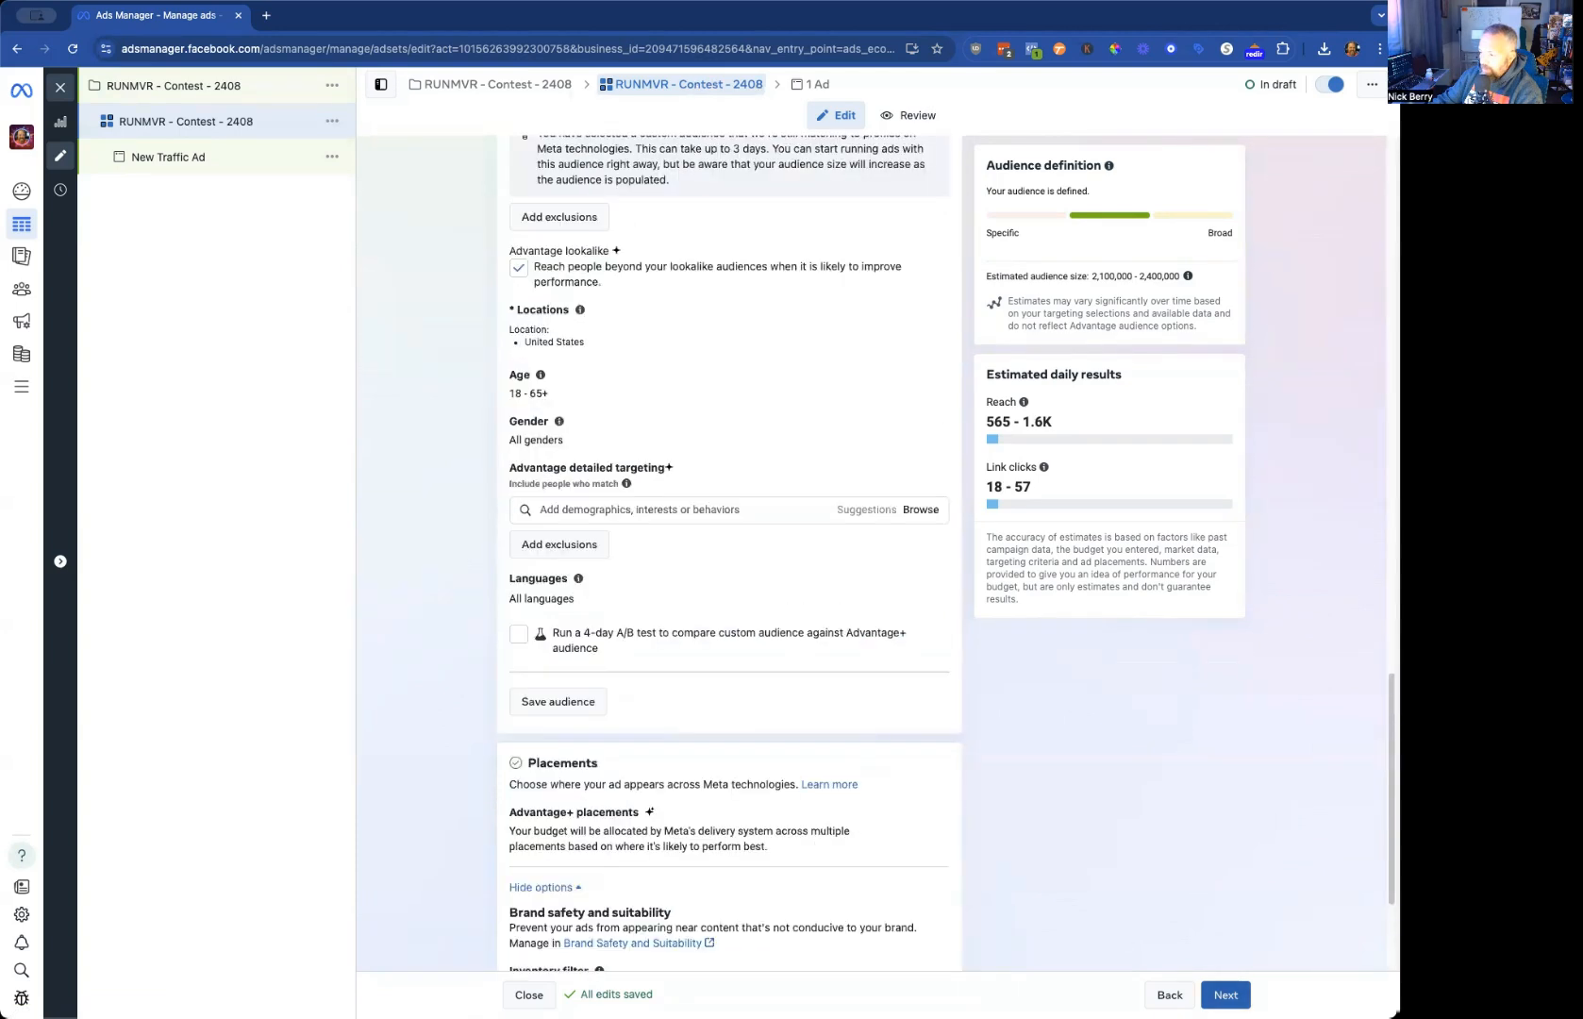
{"action": "left_click", "coordinate": [1226, 994]}
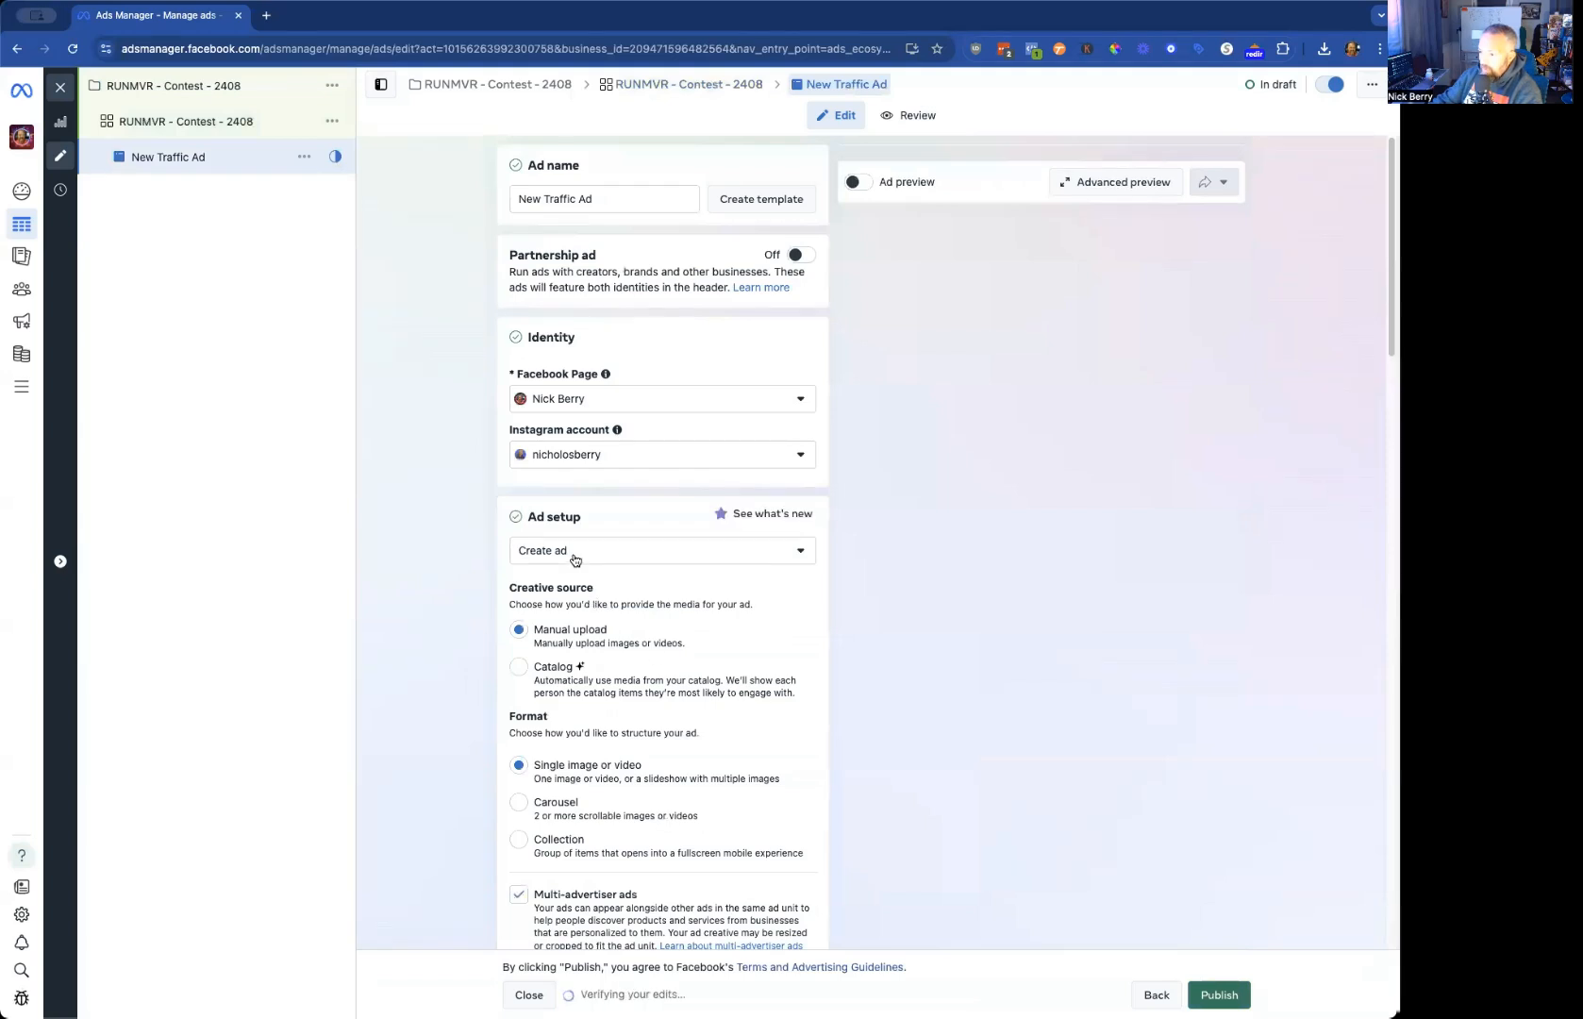
Step: Set the ad setup to use an existing post instead of creating a new ad
{"action": "left_click", "coordinate": [574, 552]}
{"action": "left_click", "coordinate": [568, 615]}
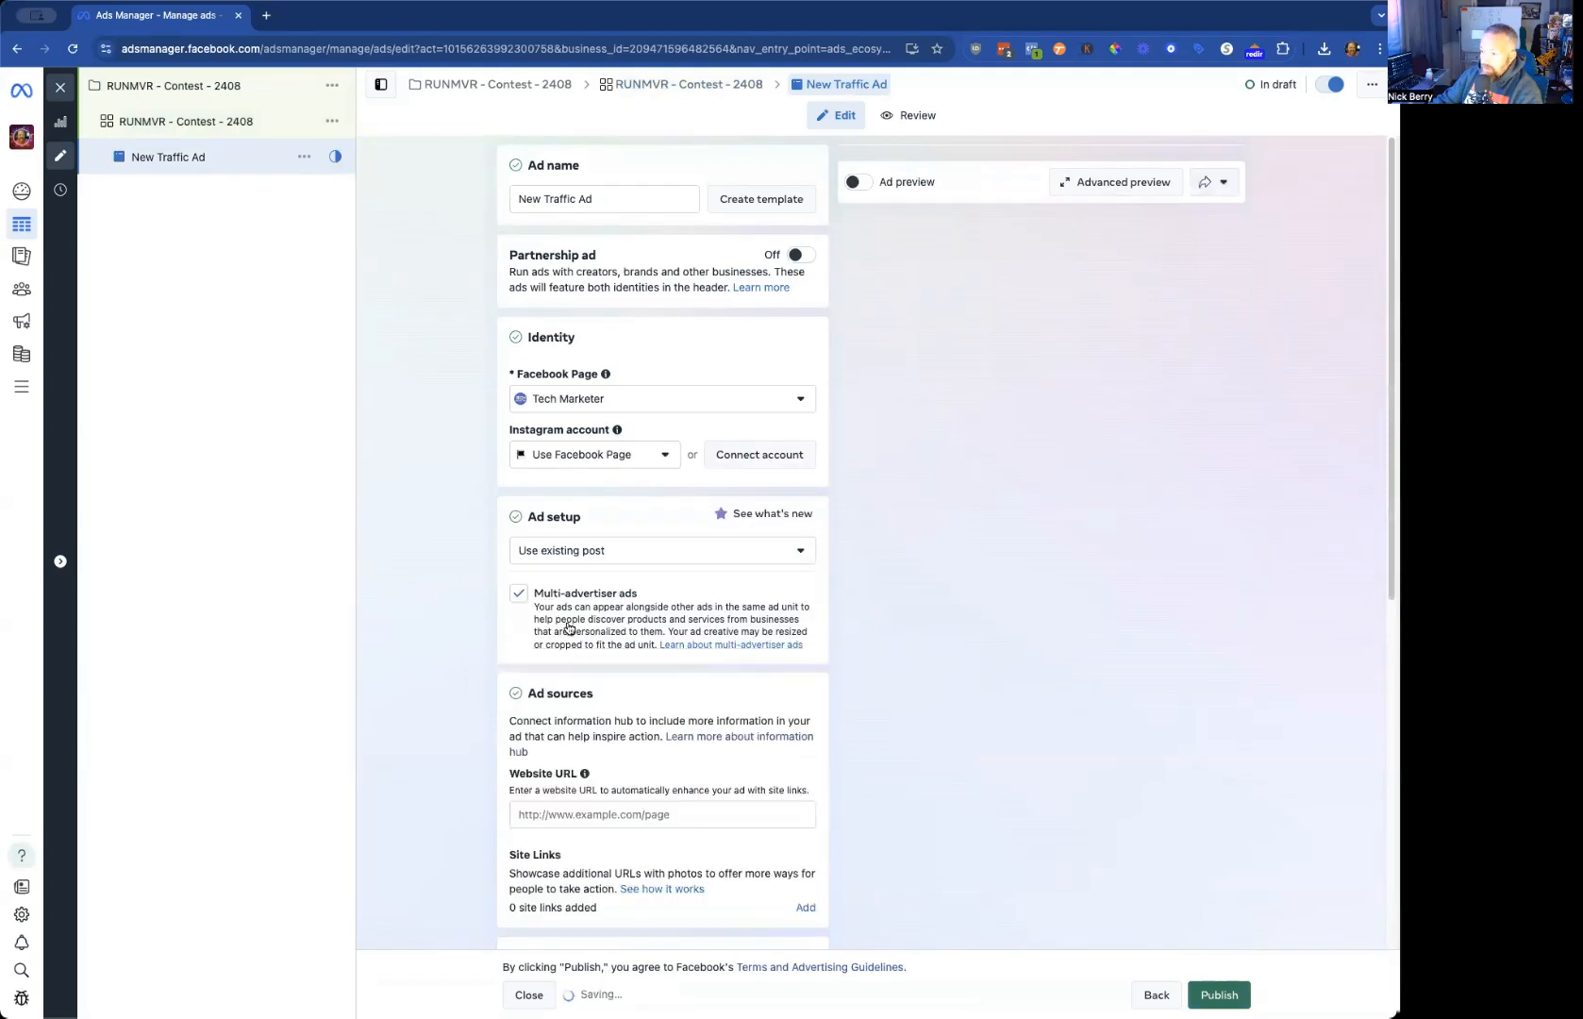
{"action": "scroll", "coordinate": [463, 611], "scroll_direction": "down", "scroll_amount": 3}
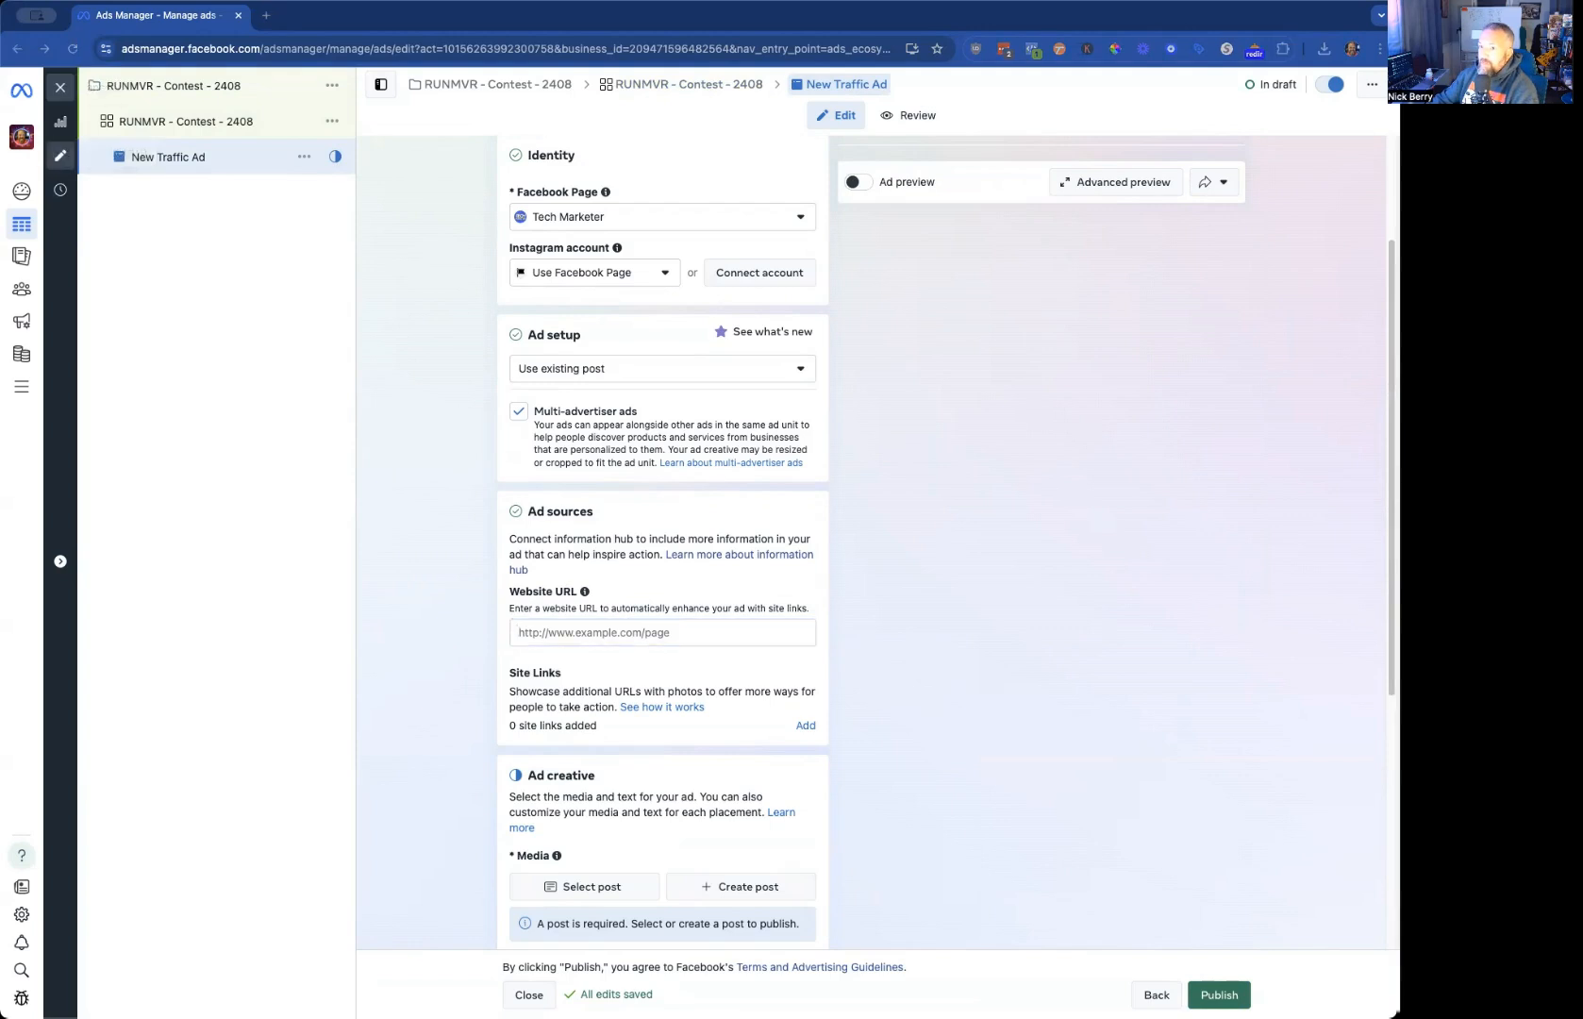
{"action": "left_click", "coordinate": [800, 631]}
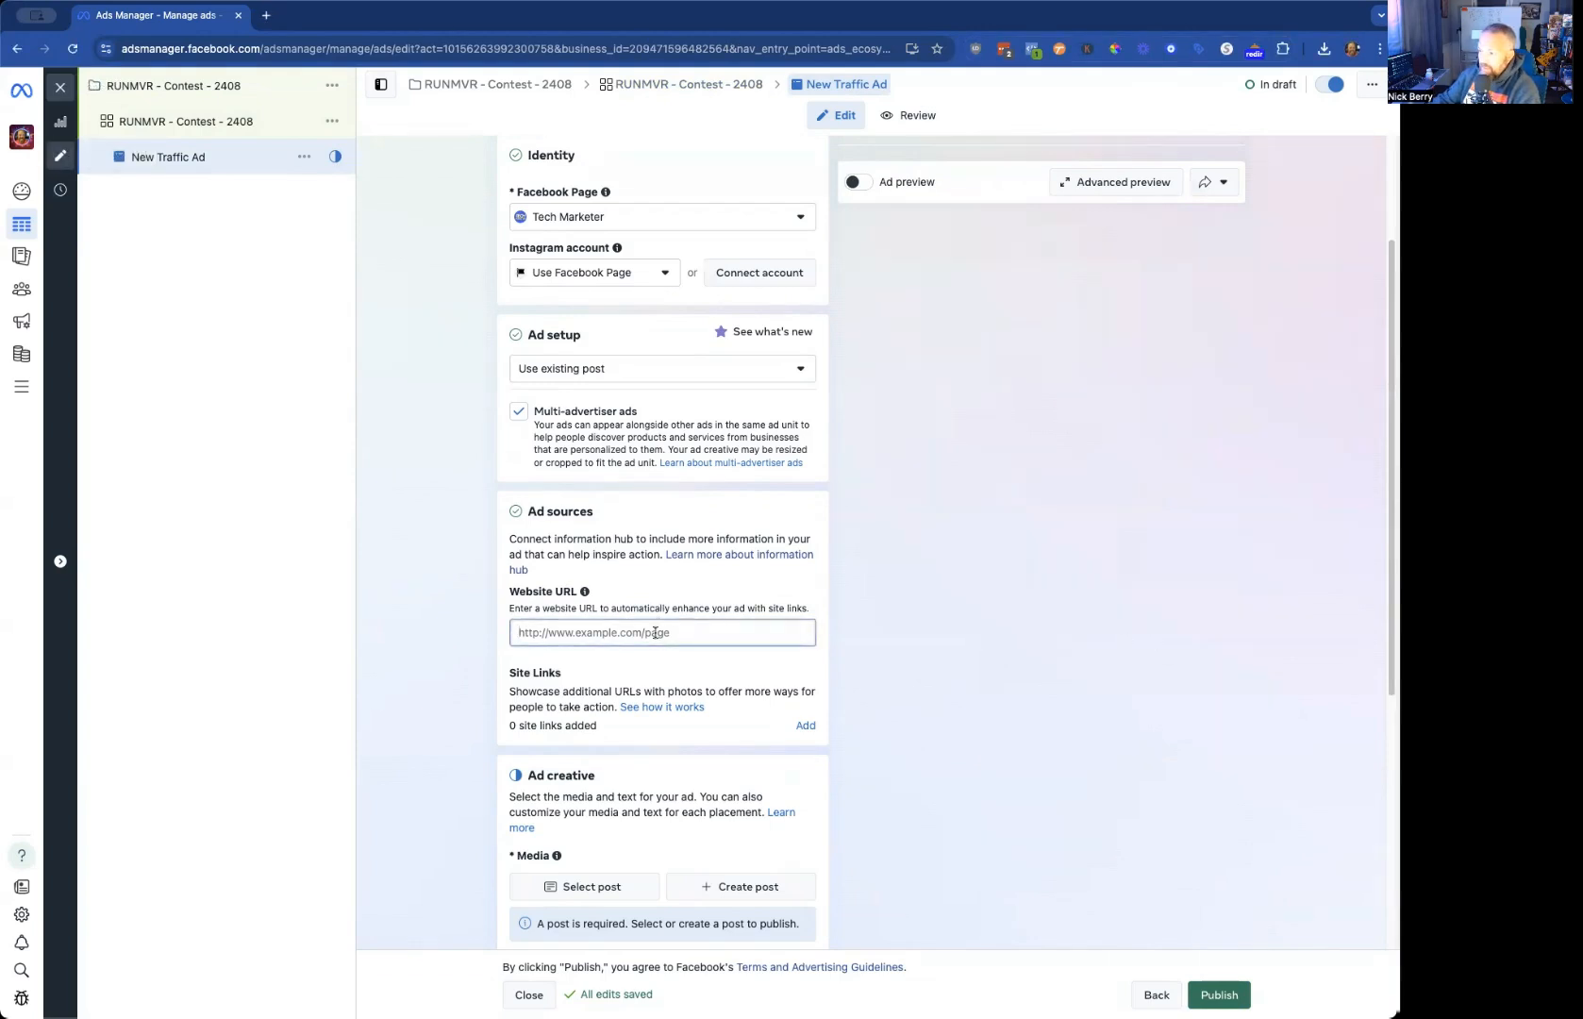
{"action": "left_click", "coordinate": [601, 441]}
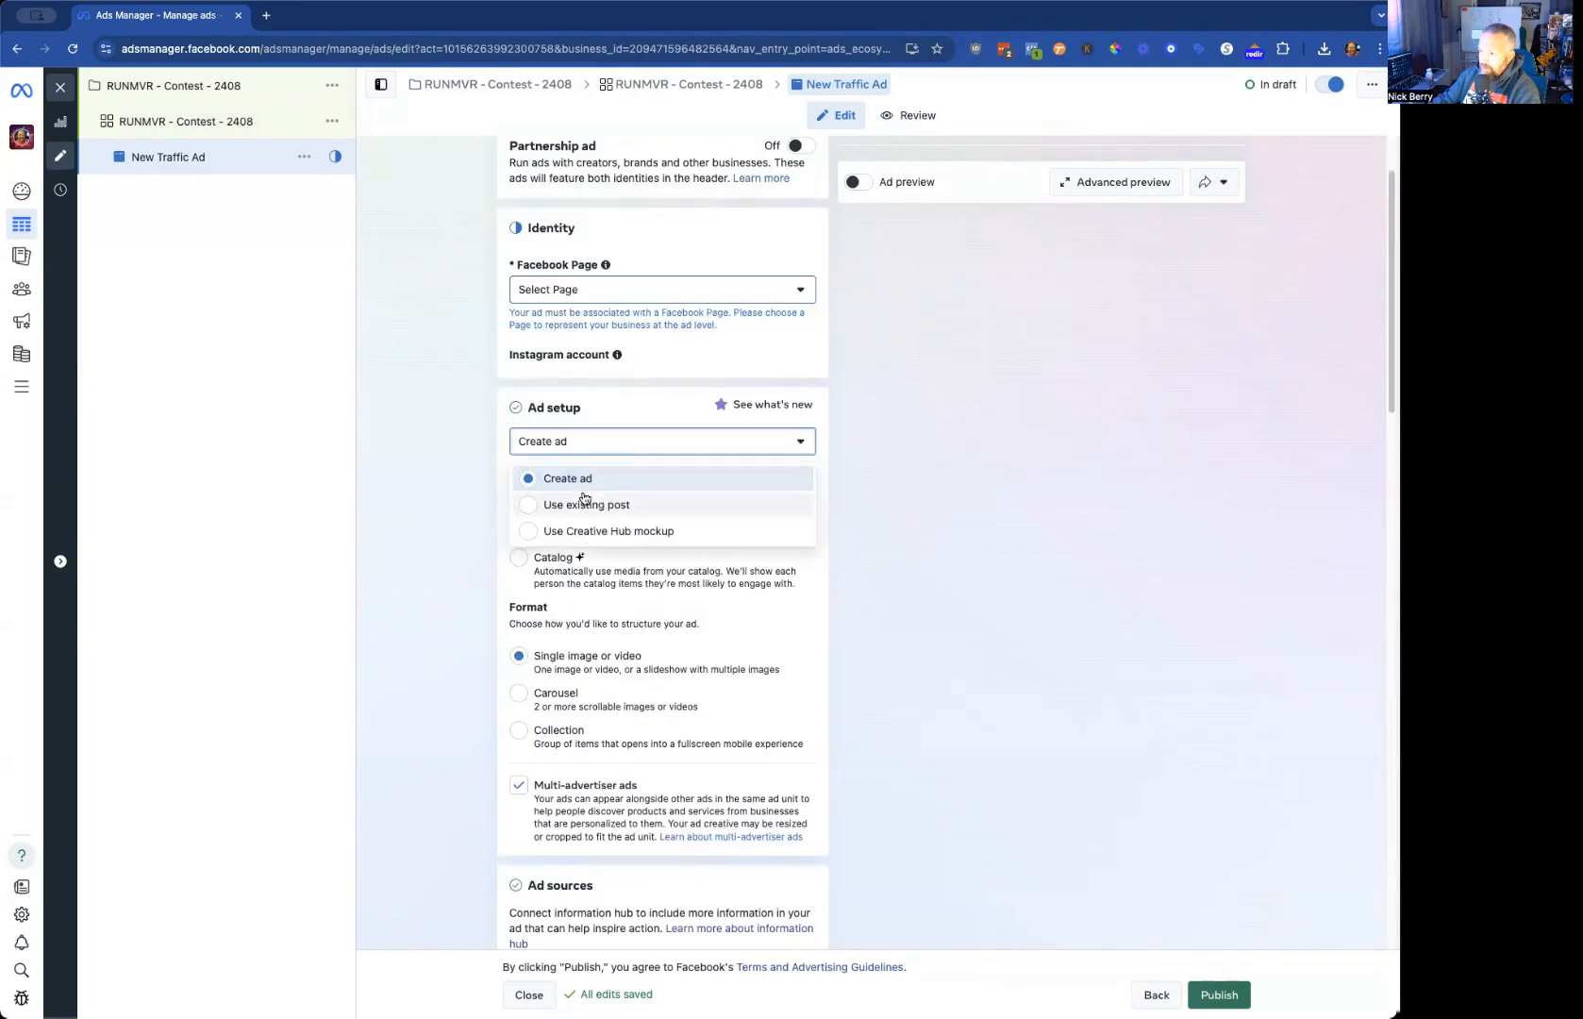
{"action": "left_click", "coordinate": [542, 500]}
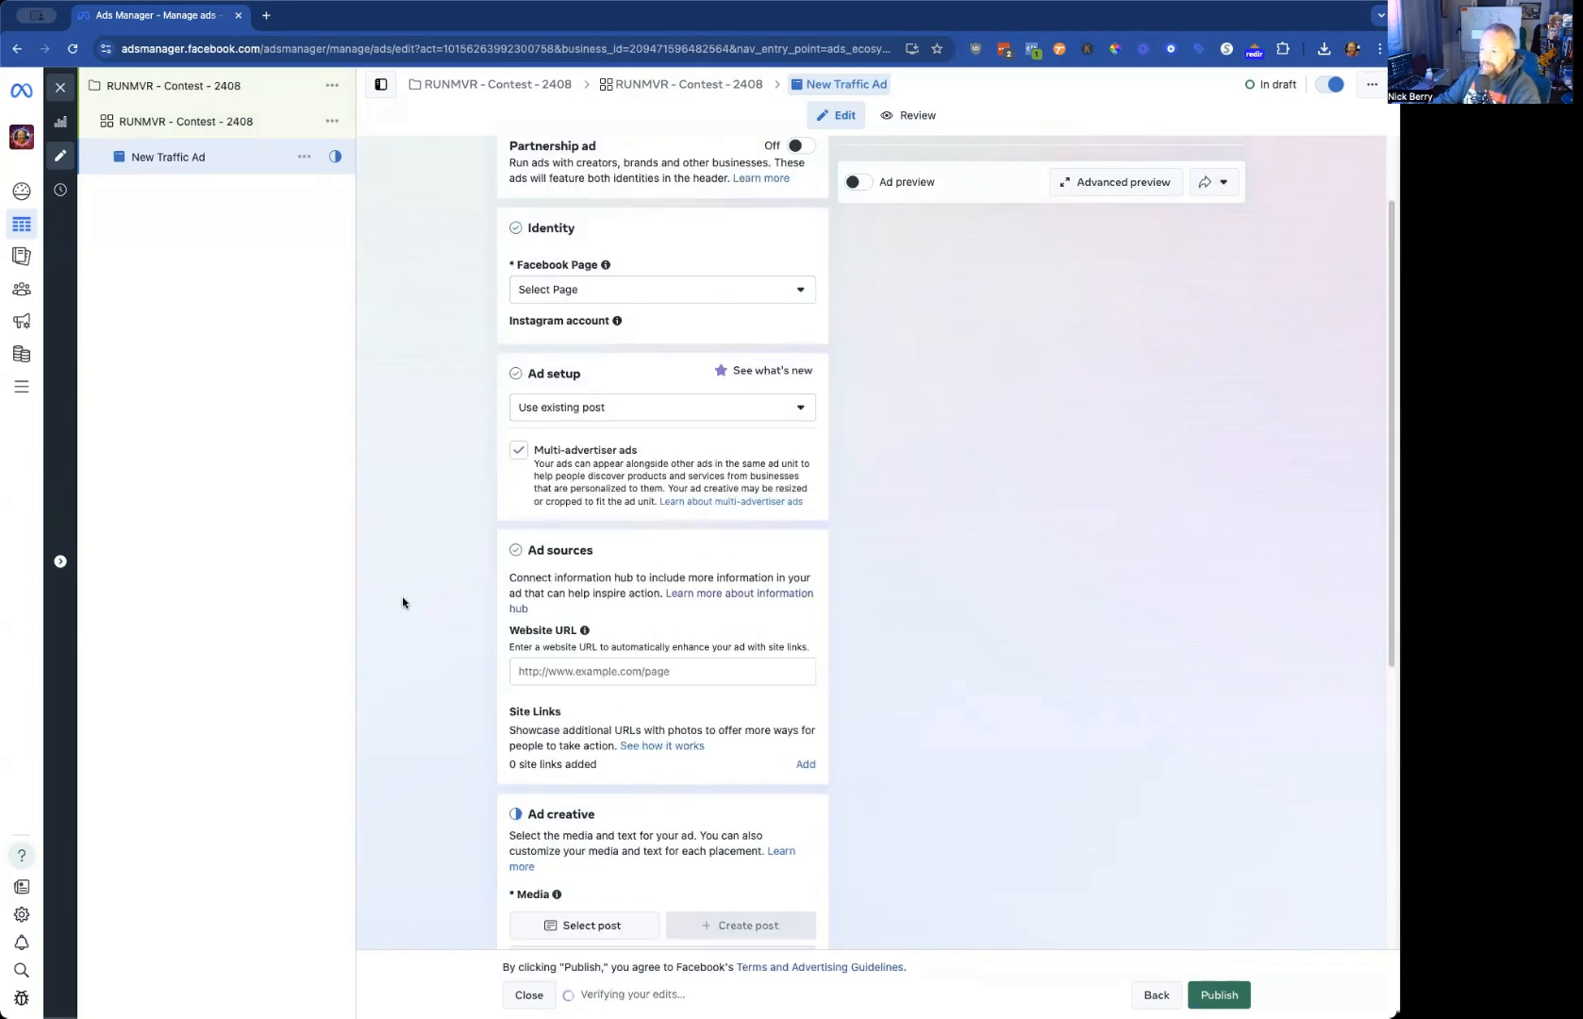
{"action": "scroll", "coordinate": [491, 614], "scroll_direction": "down", "scroll_amount": 3}
{"action": "left_click", "coordinate": [547, 672]}
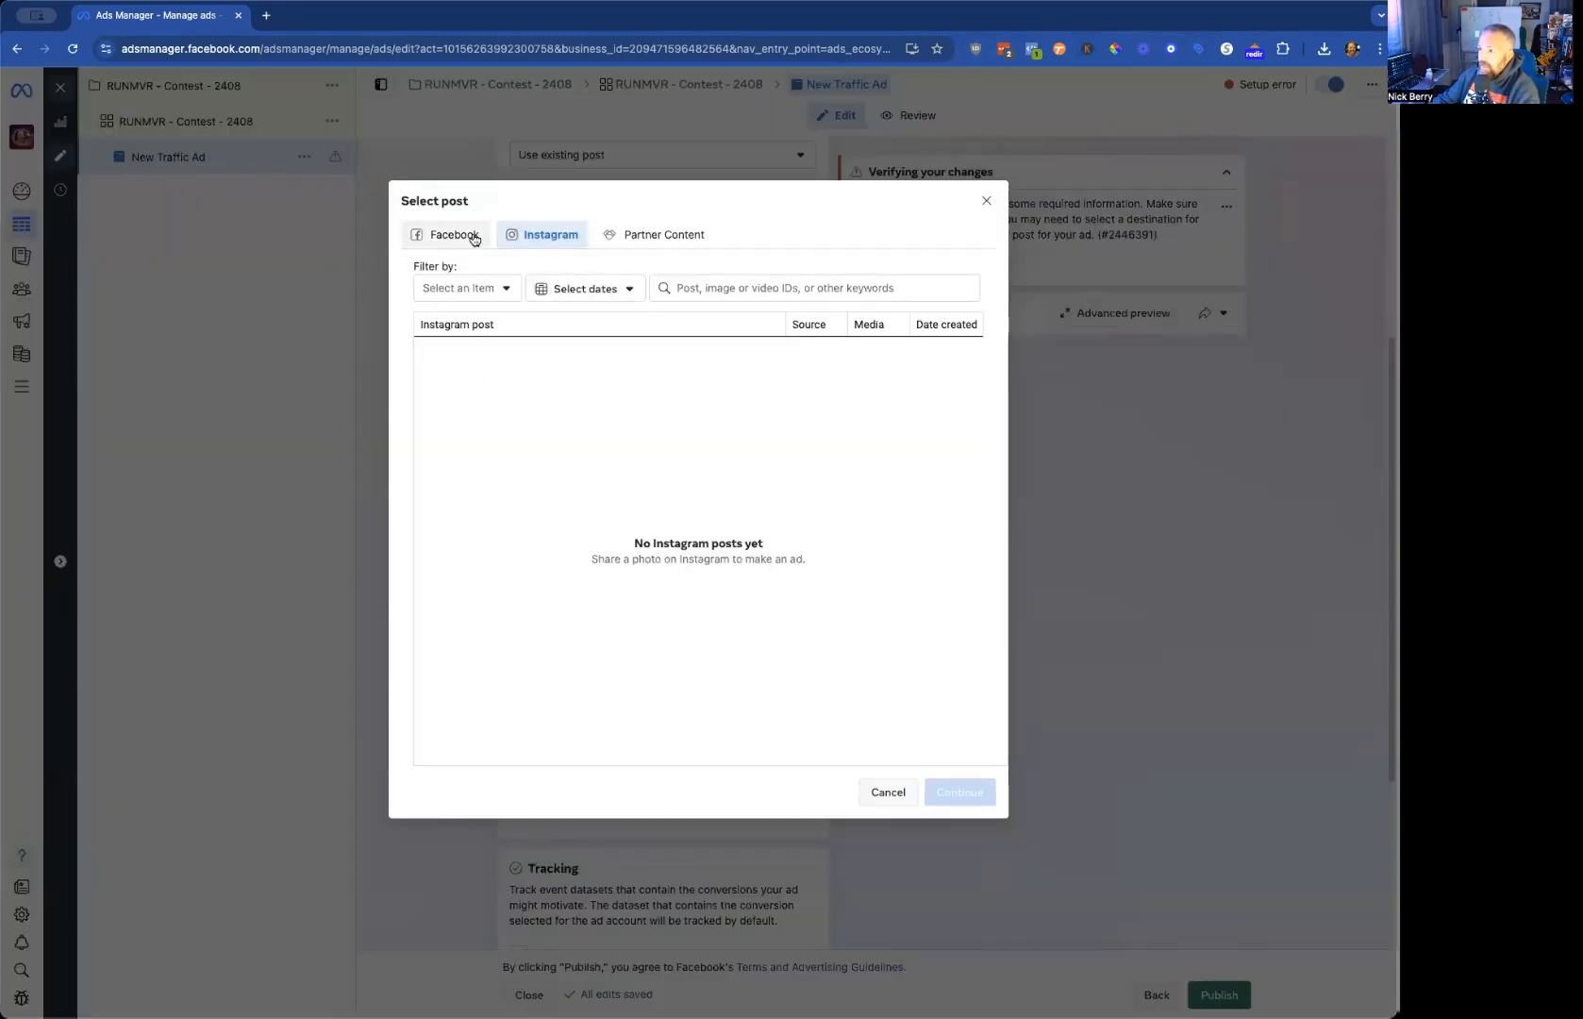
{"action": "left_click", "coordinate": [443, 235]}
{"action": "left_click", "coordinate": [466, 293]}
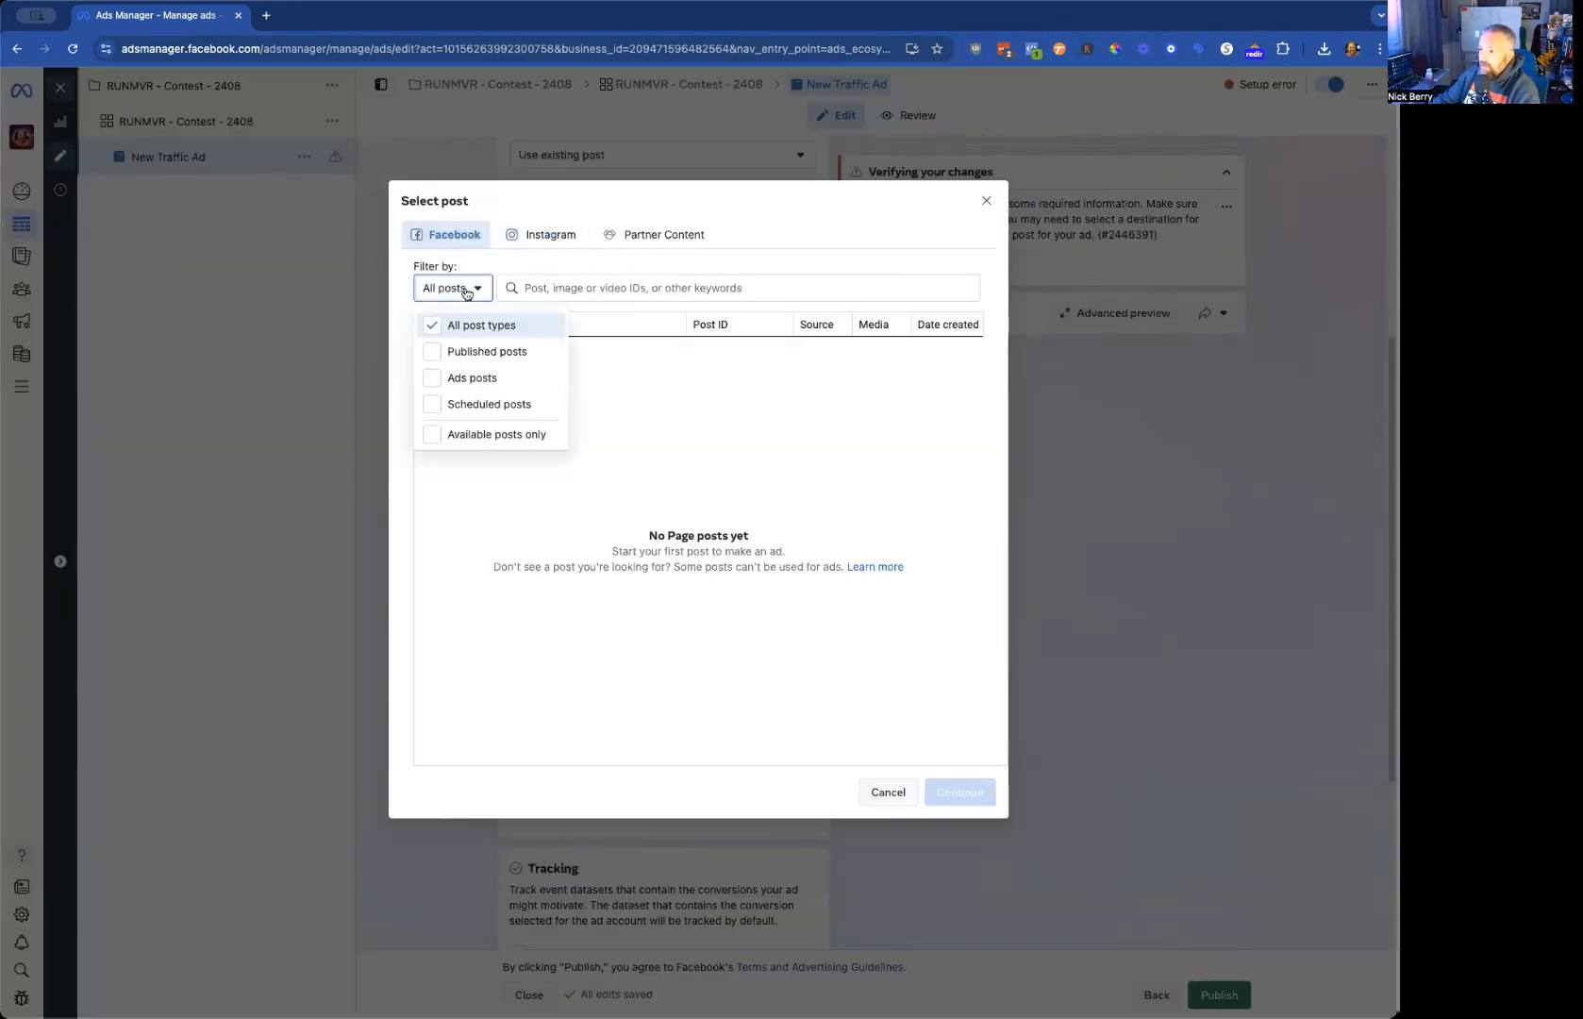
{"action": "left_click", "coordinate": [466, 294]}
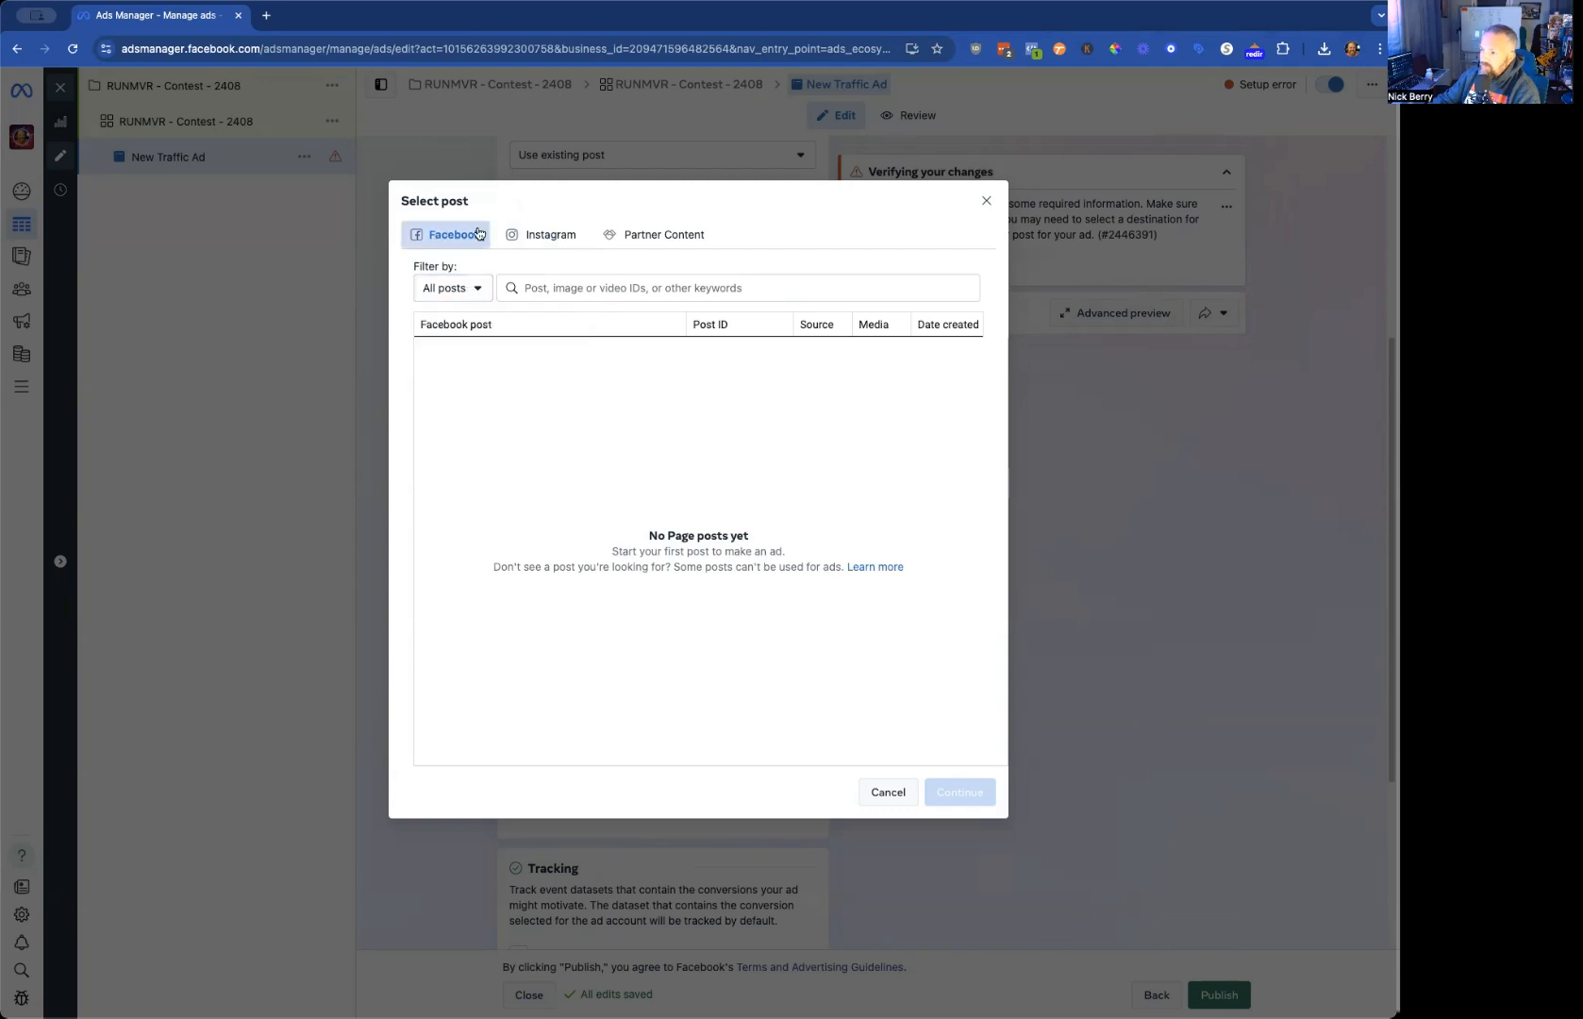
{"action": "left_click", "coordinate": [987, 200]}
Step: Choose Tech Marketer as the Facebook Page for the ad's identity
{"action": "scroll", "coordinate": [677, 312], "scroll_direction": "up", "scroll_amount": 5}
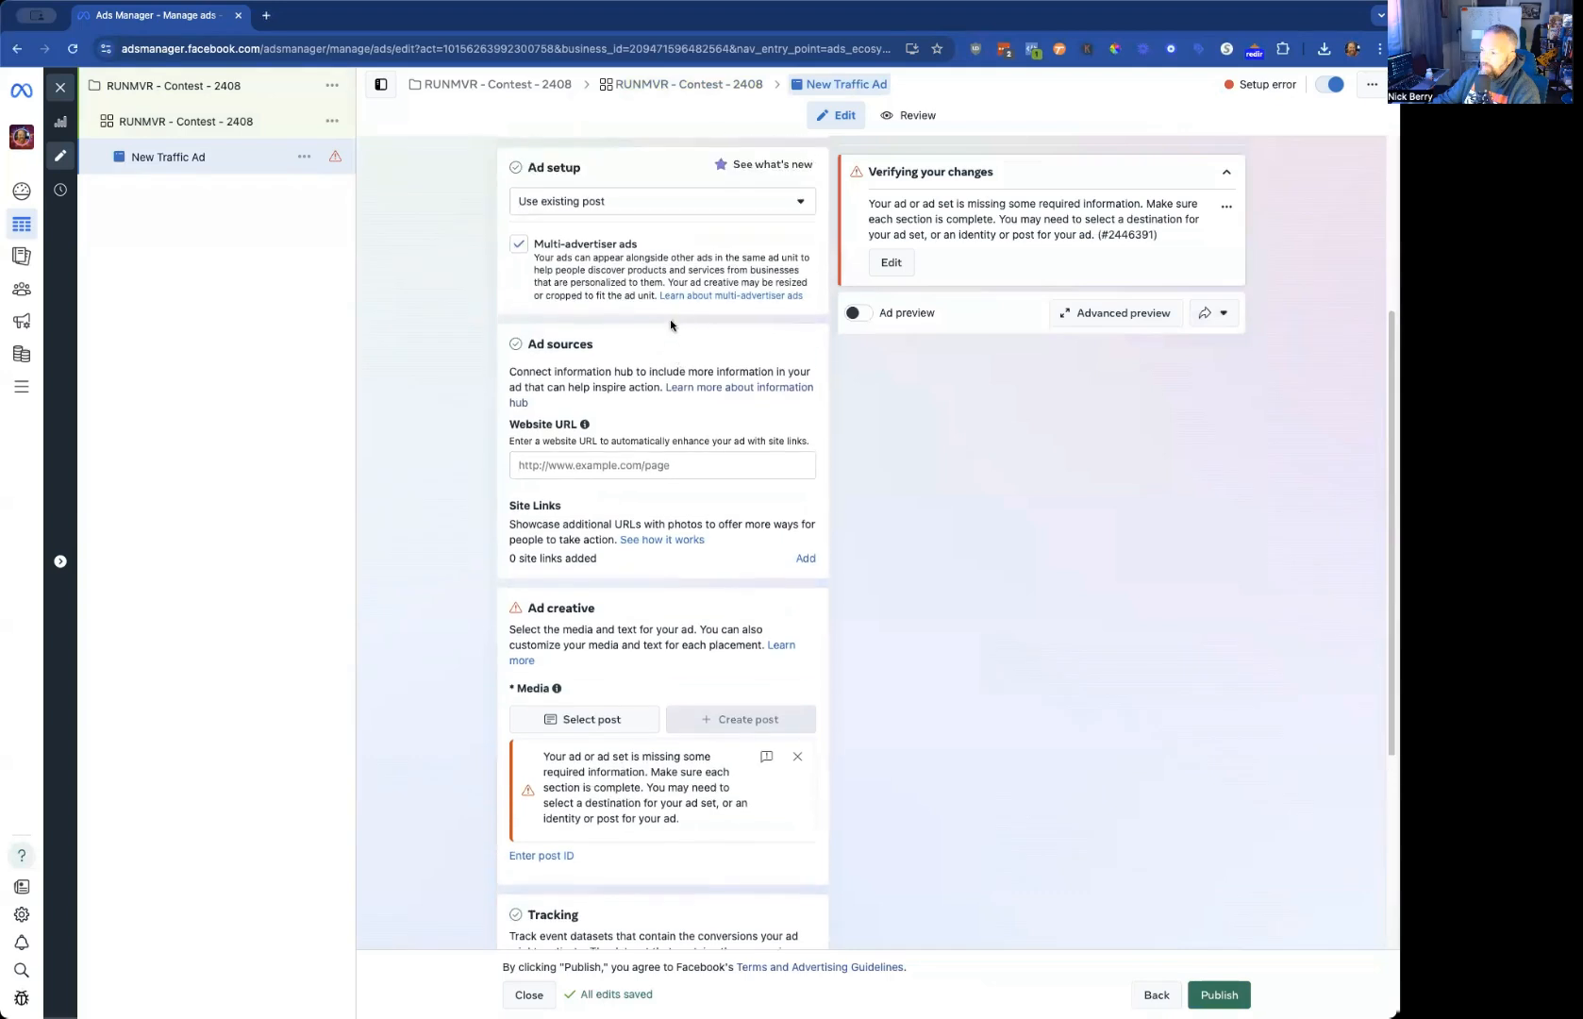
{"action": "left_click", "coordinate": [632, 403]}
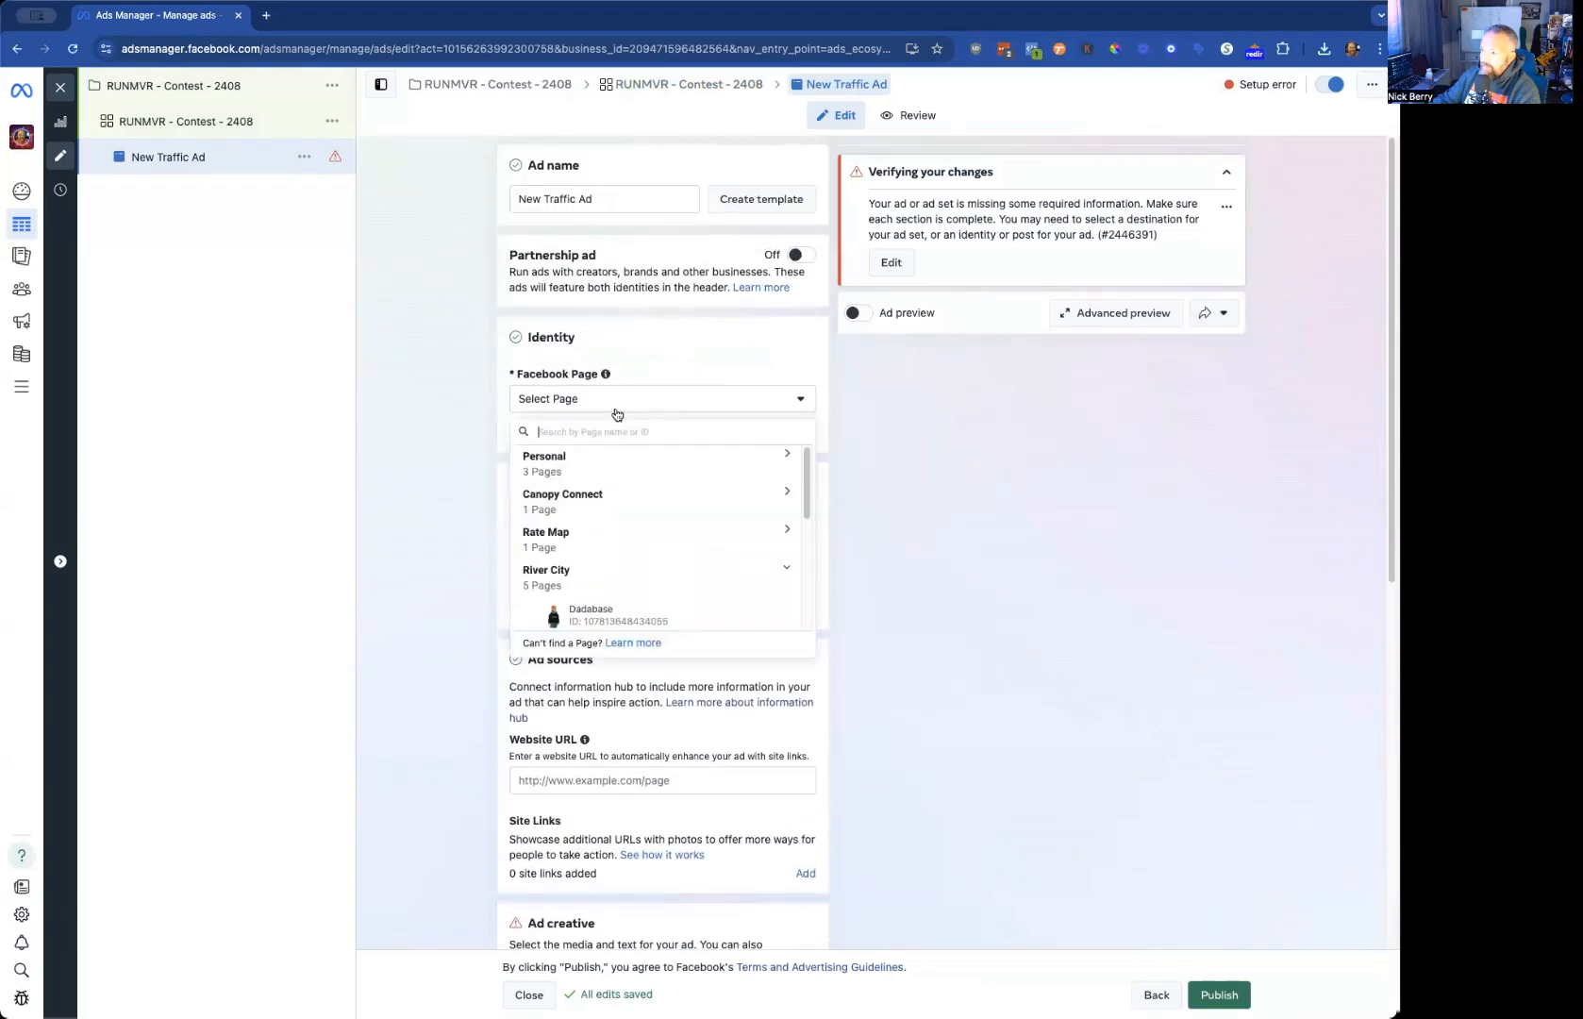
{"action": "scroll", "coordinate": [637, 569], "scroll_direction": "down", "scroll_amount": 1}
{"action": "scroll", "coordinate": [639, 564], "scroll_direction": "down", "scroll_amount": 3}
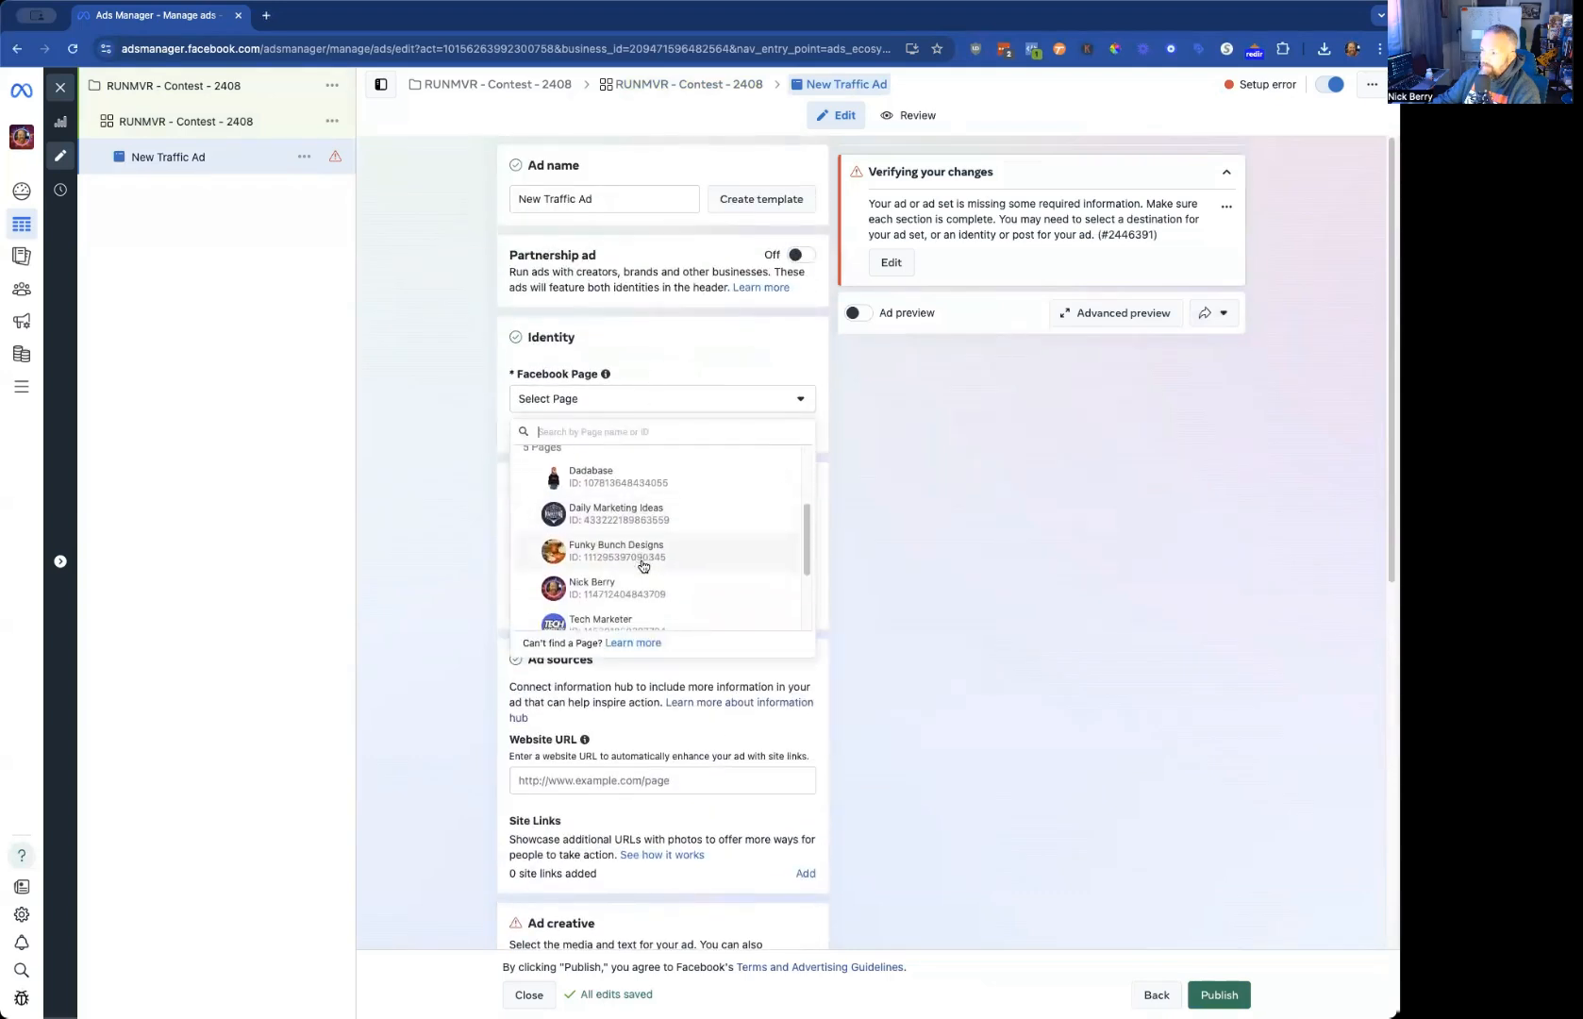
{"action": "left_click", "coordinate": [625, 619]}
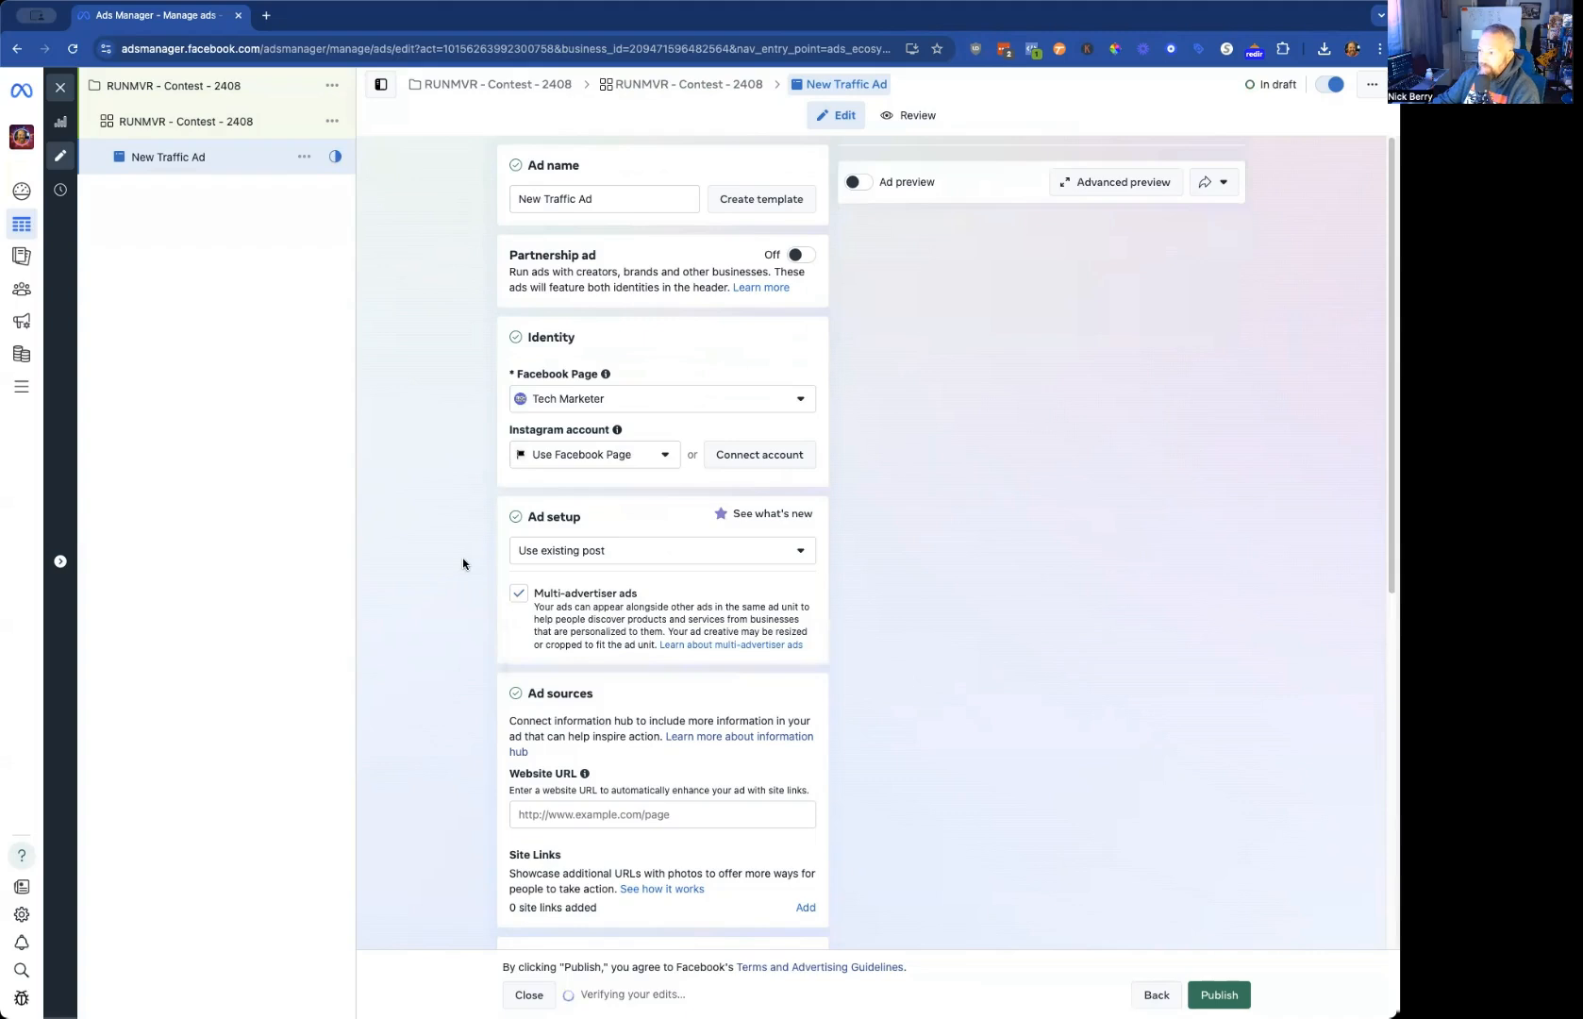
Step: Select the "RUN MVR Hoodie Giveaway" Facebook post of Aug 21, 2024 as the ad creative
{"action": "scroll", "coordinate": [462, 557], "scroll_direction": "down", "scroll_amount": 5}
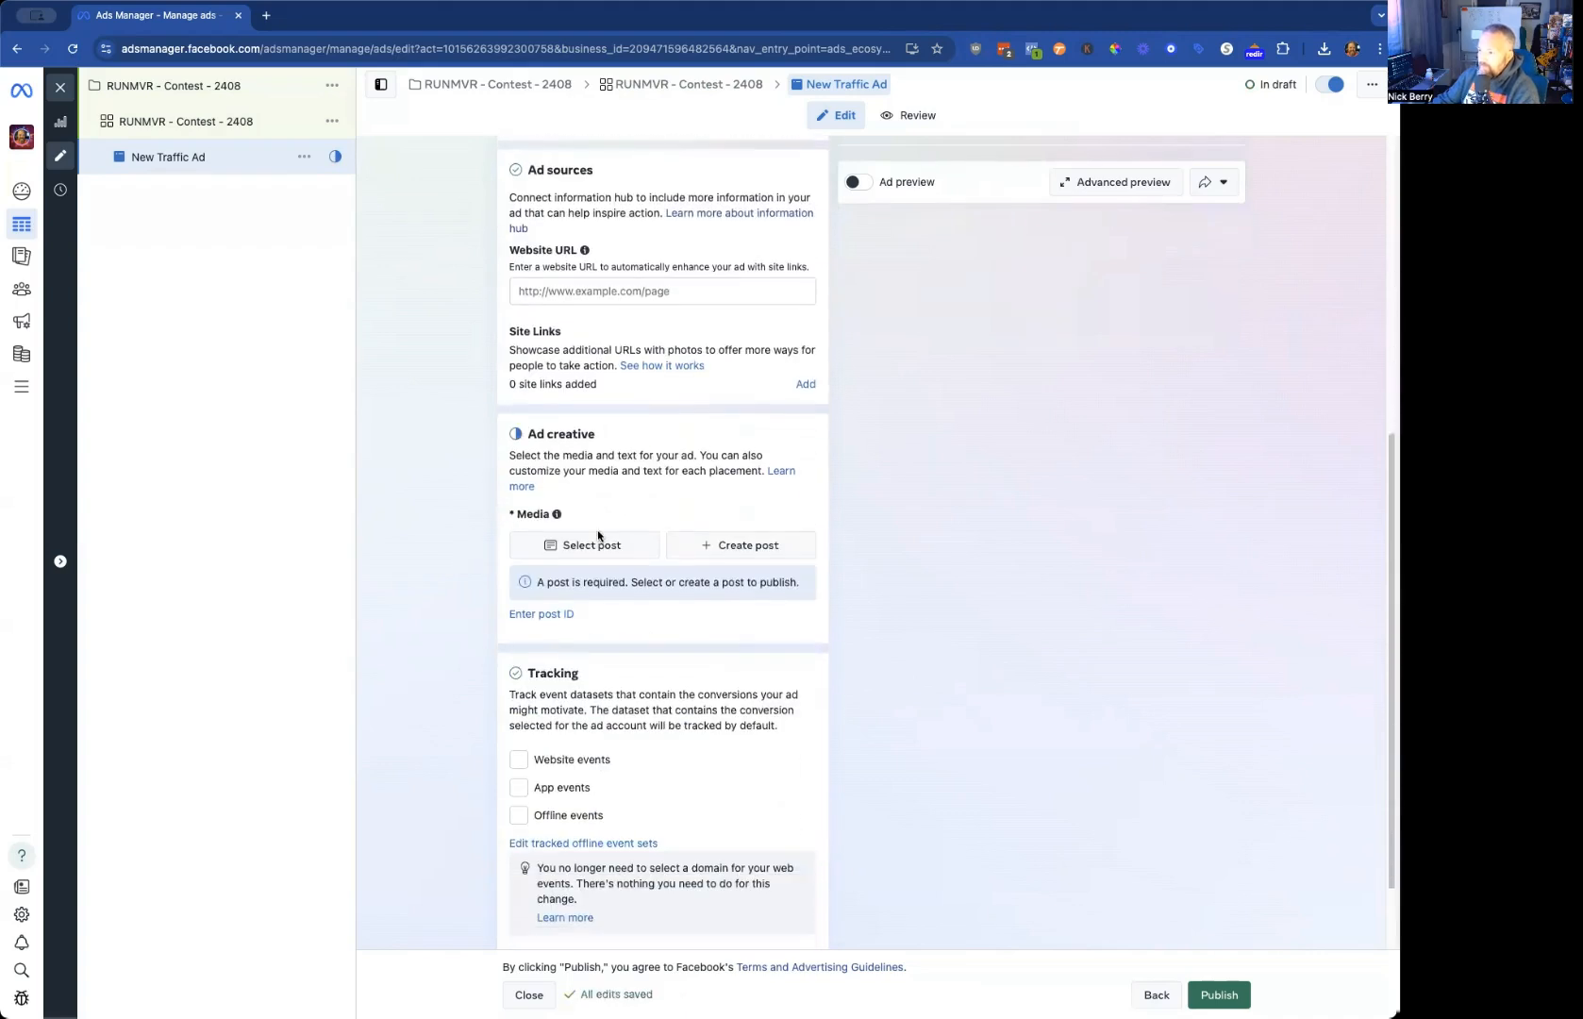
{"action": "left_click", "coordinate": [597, 544]}
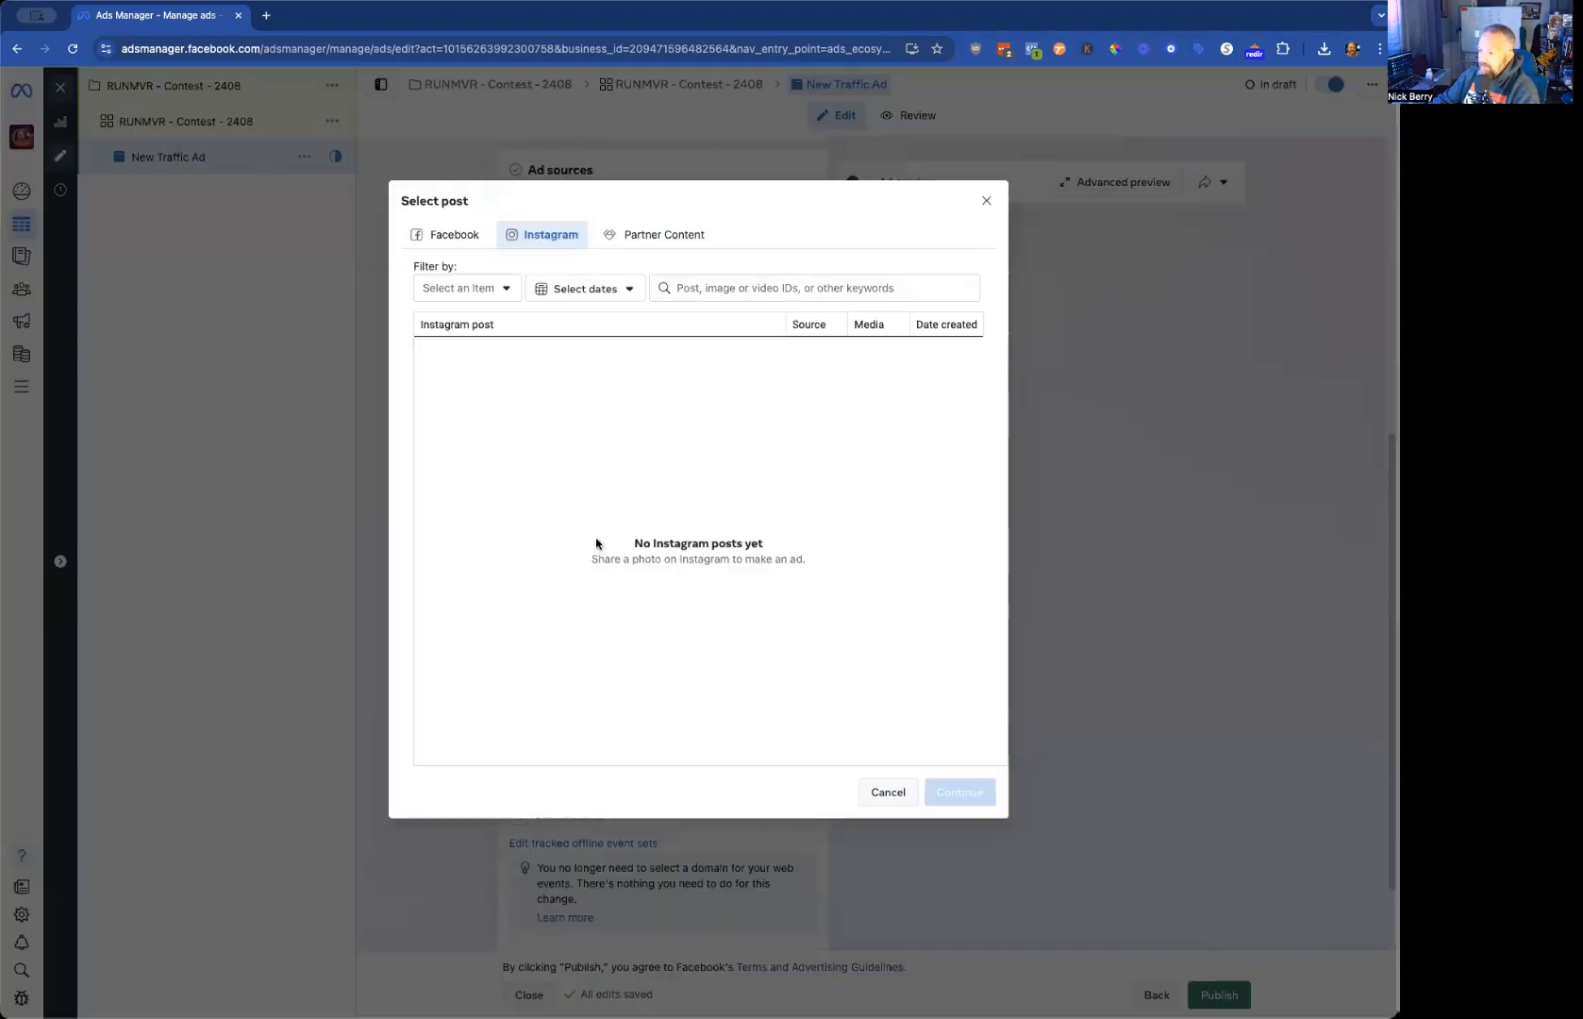
{"action": "left_click", "coordinate": [454, 235]}
{"action": "left_click", "coordinate": [461, 381]}
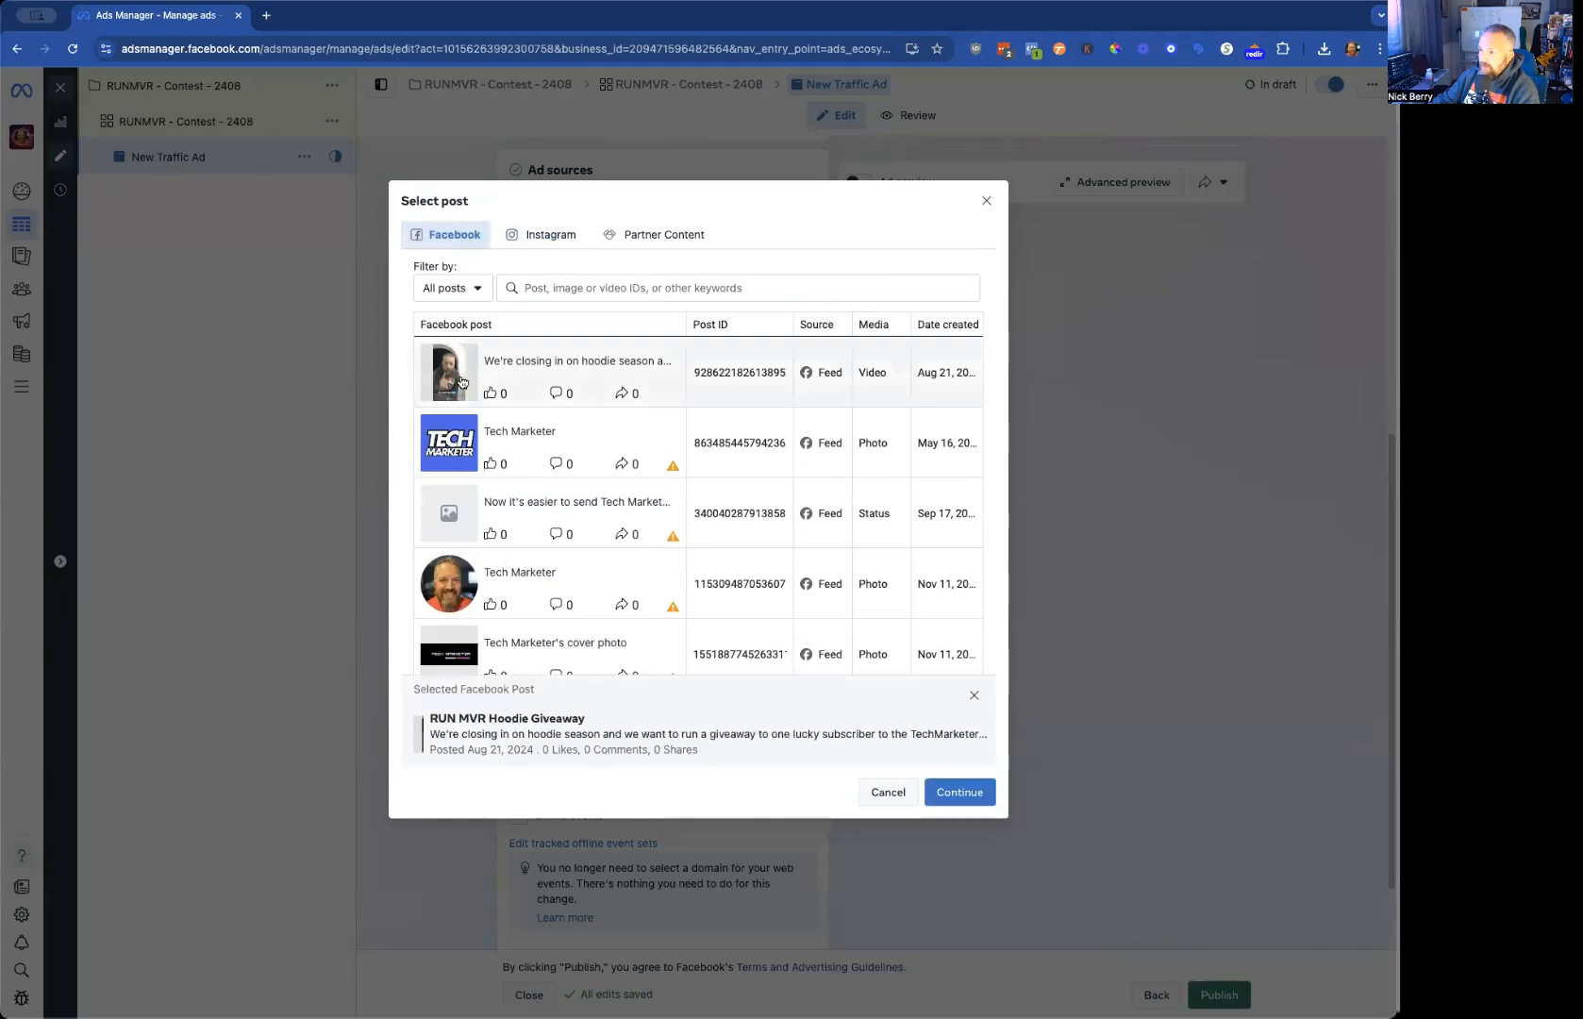
{"action": "left_click", "coordinate": [955, 795]}
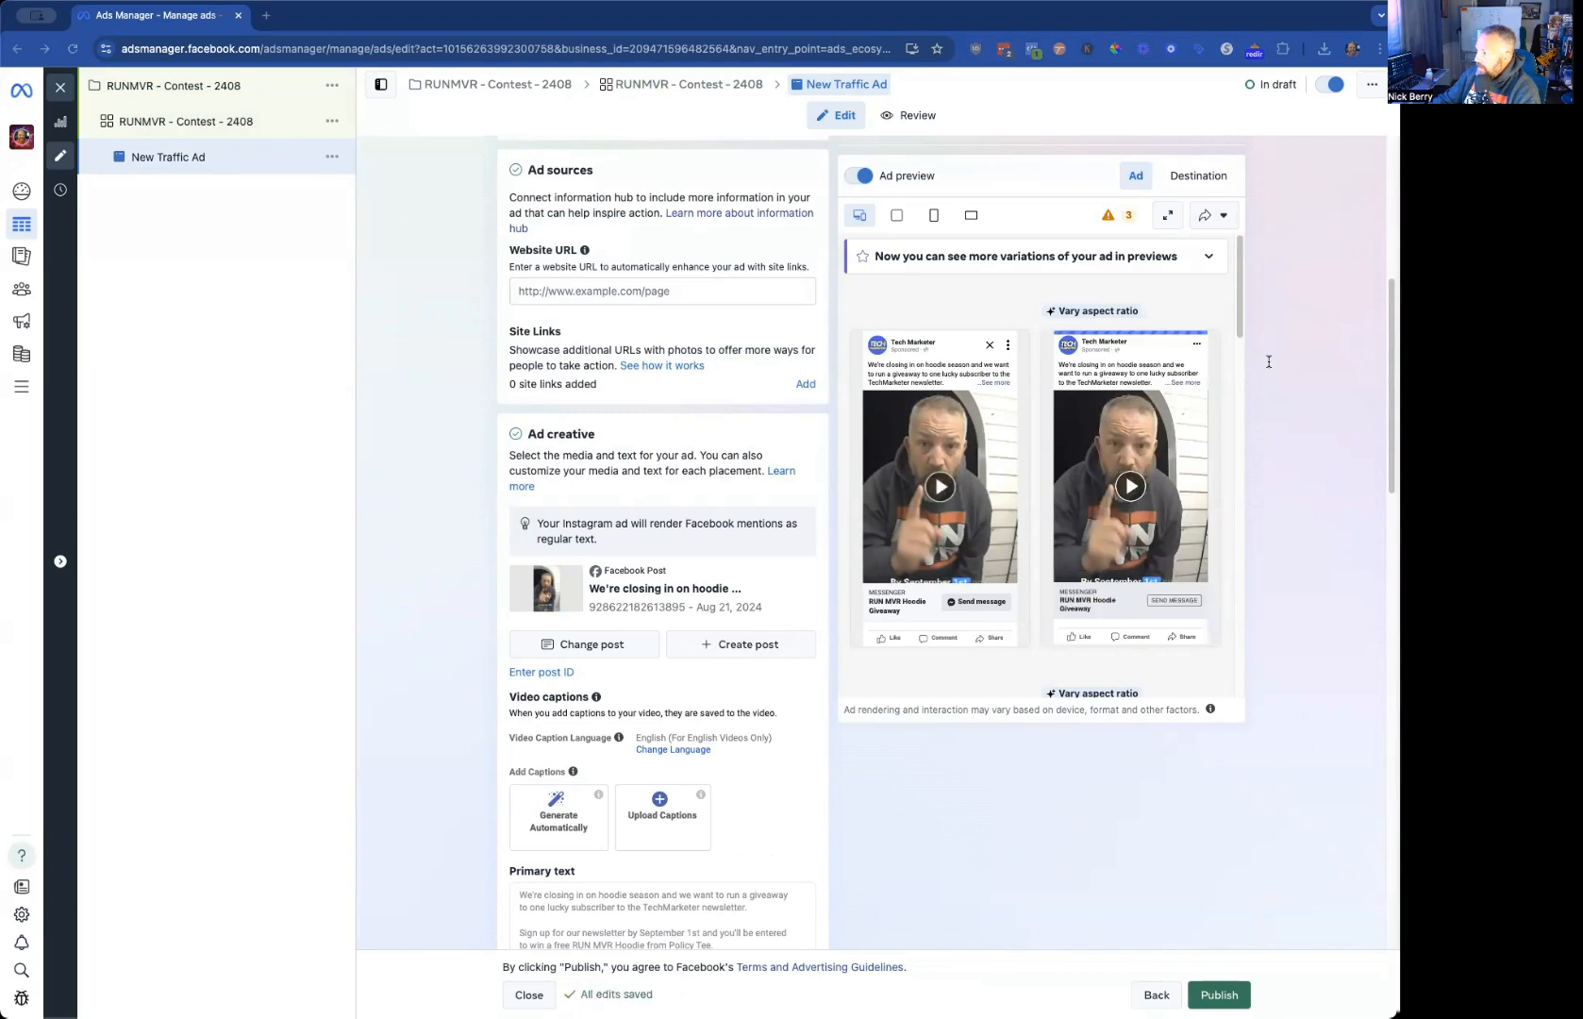
Step: Review the AI-generated primary text suggestions and include all text variations in the ad
{"action": "scroll", "coordinate": [476, 913], "scroll_direction": "down", "scroll_amount": 5}
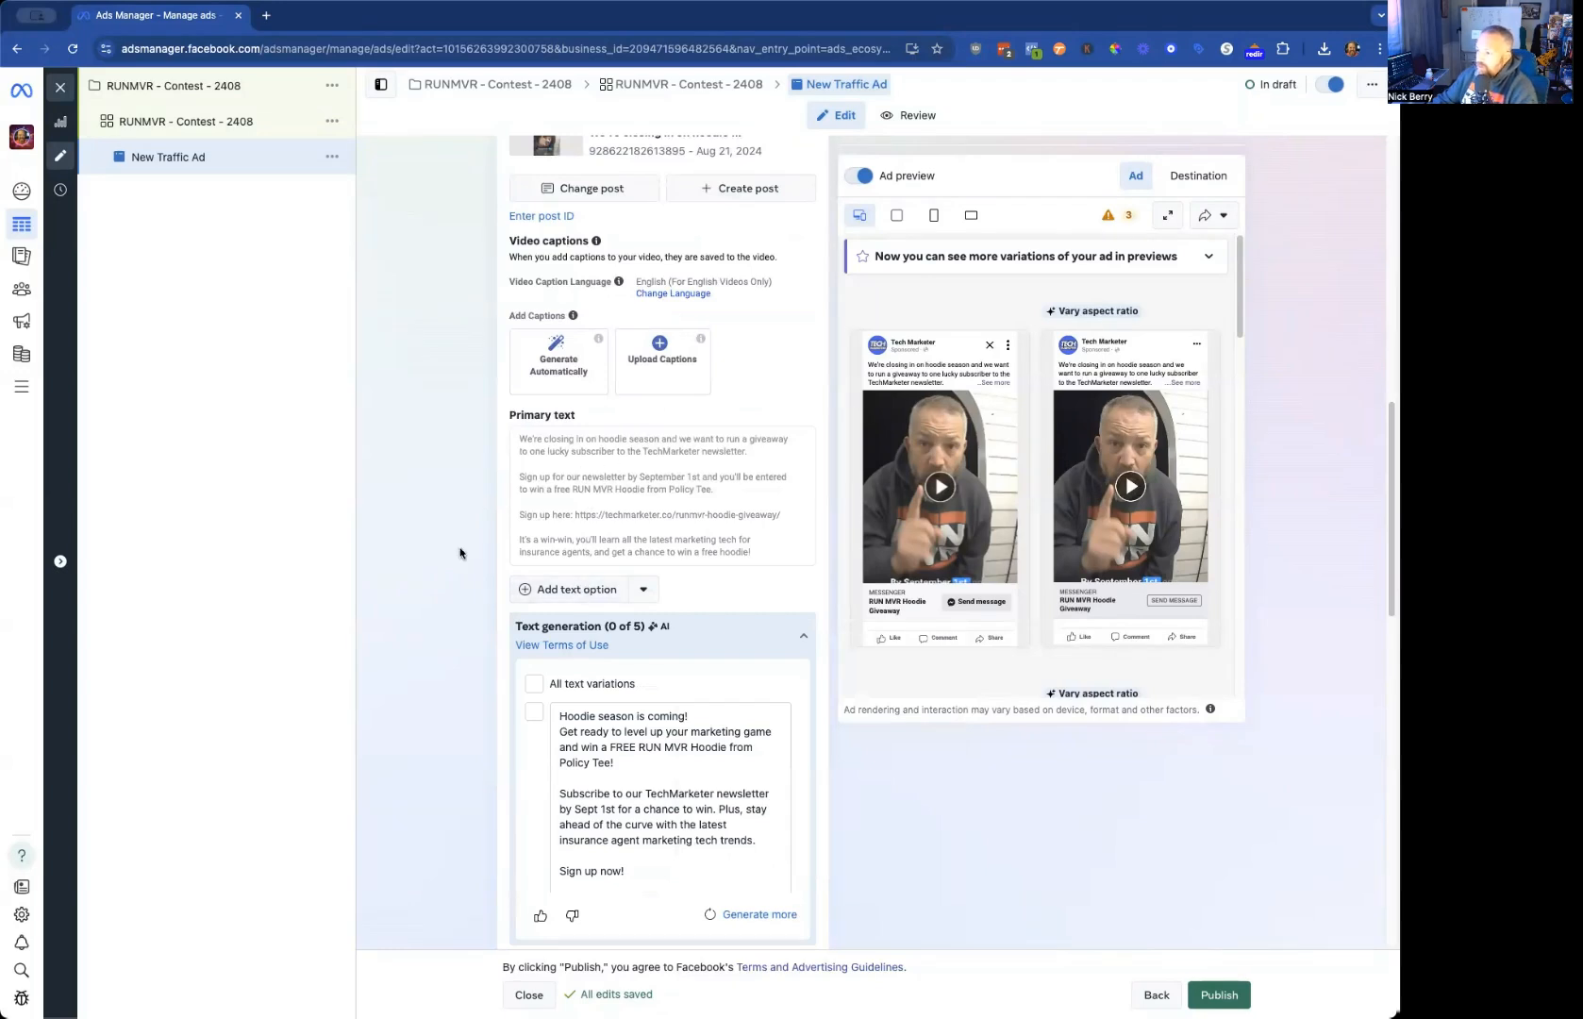
{"action": "left_click", "coordinate": [612, 790]}
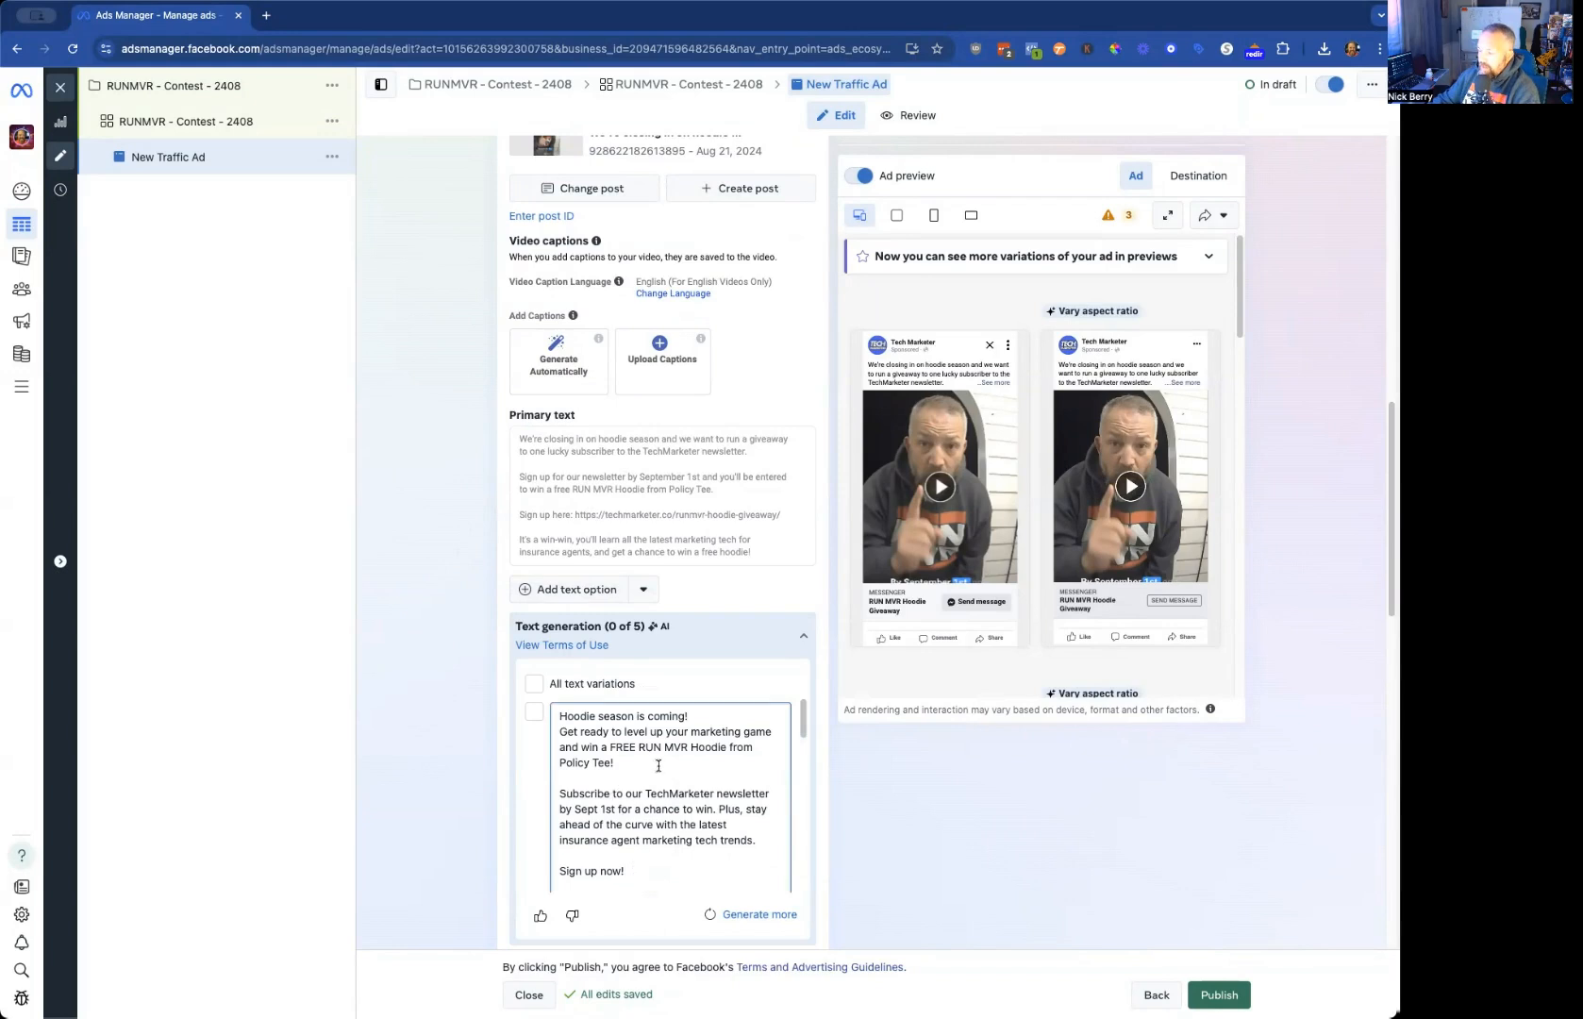
{"action": "scroll", "coordinate": [659, 765], "scroll_direction": "down", "scroll_amount": 6}
{"action": "scroll", "coordinate": [627, 758], "scroll_direction": "down", "scroll_amount": 2}
{"action": "scroll", "coordinate": [451, 685], "scroll_direction": "down", "scroll_amount": 2}
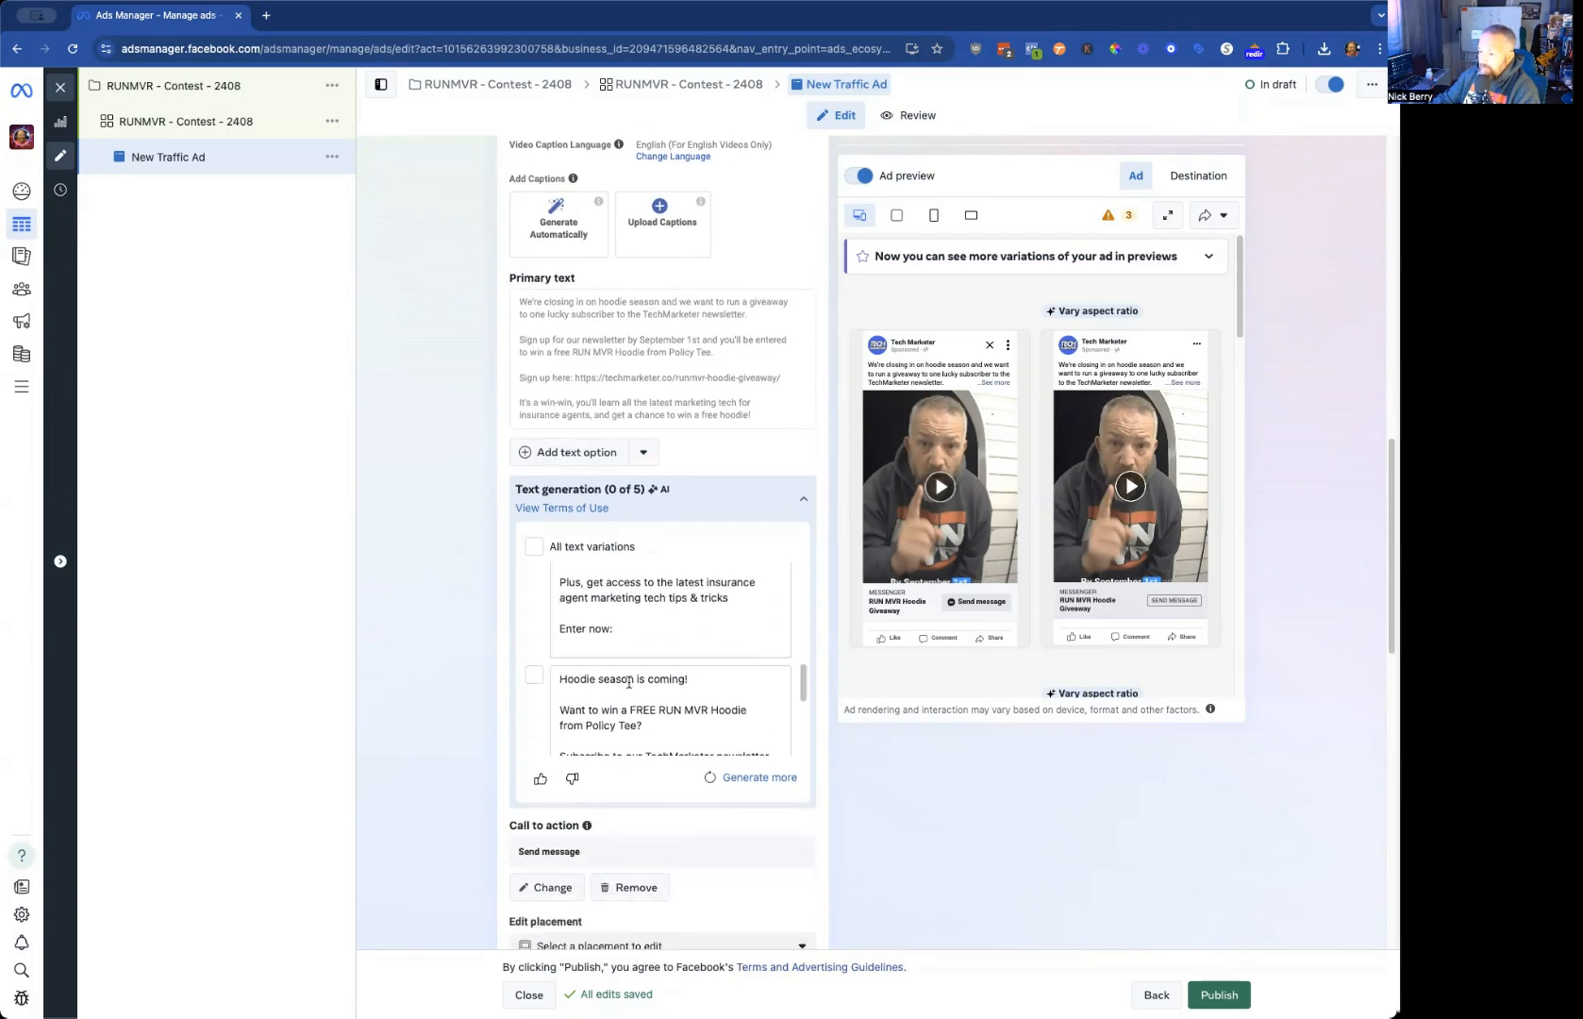
{"action": "scroll", "coordinate": [627, 674], "scroll_direction": "down", "scroll_amount": 3}
{"action": "scroll", "coordinate": [628, 674], "scroll_direction": "down", "scroll_amount": 1}
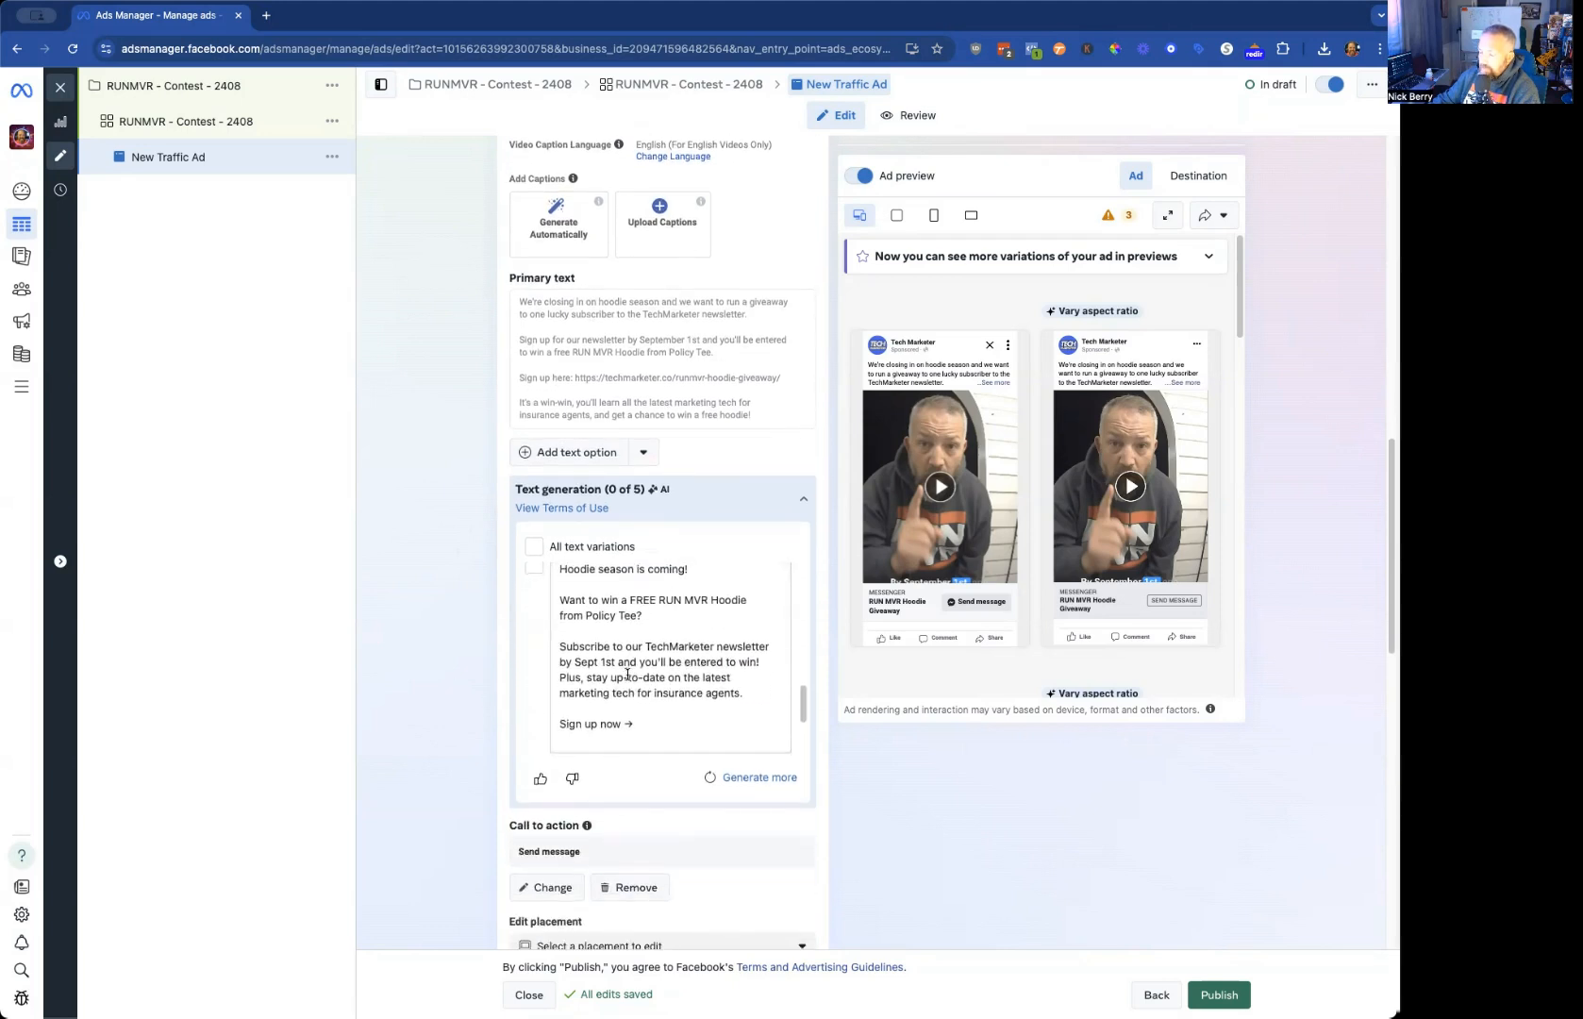
{"action": "scroll", "coordinate": [628, 675], "scroll_direction": "up", "scroll_amount": 10}
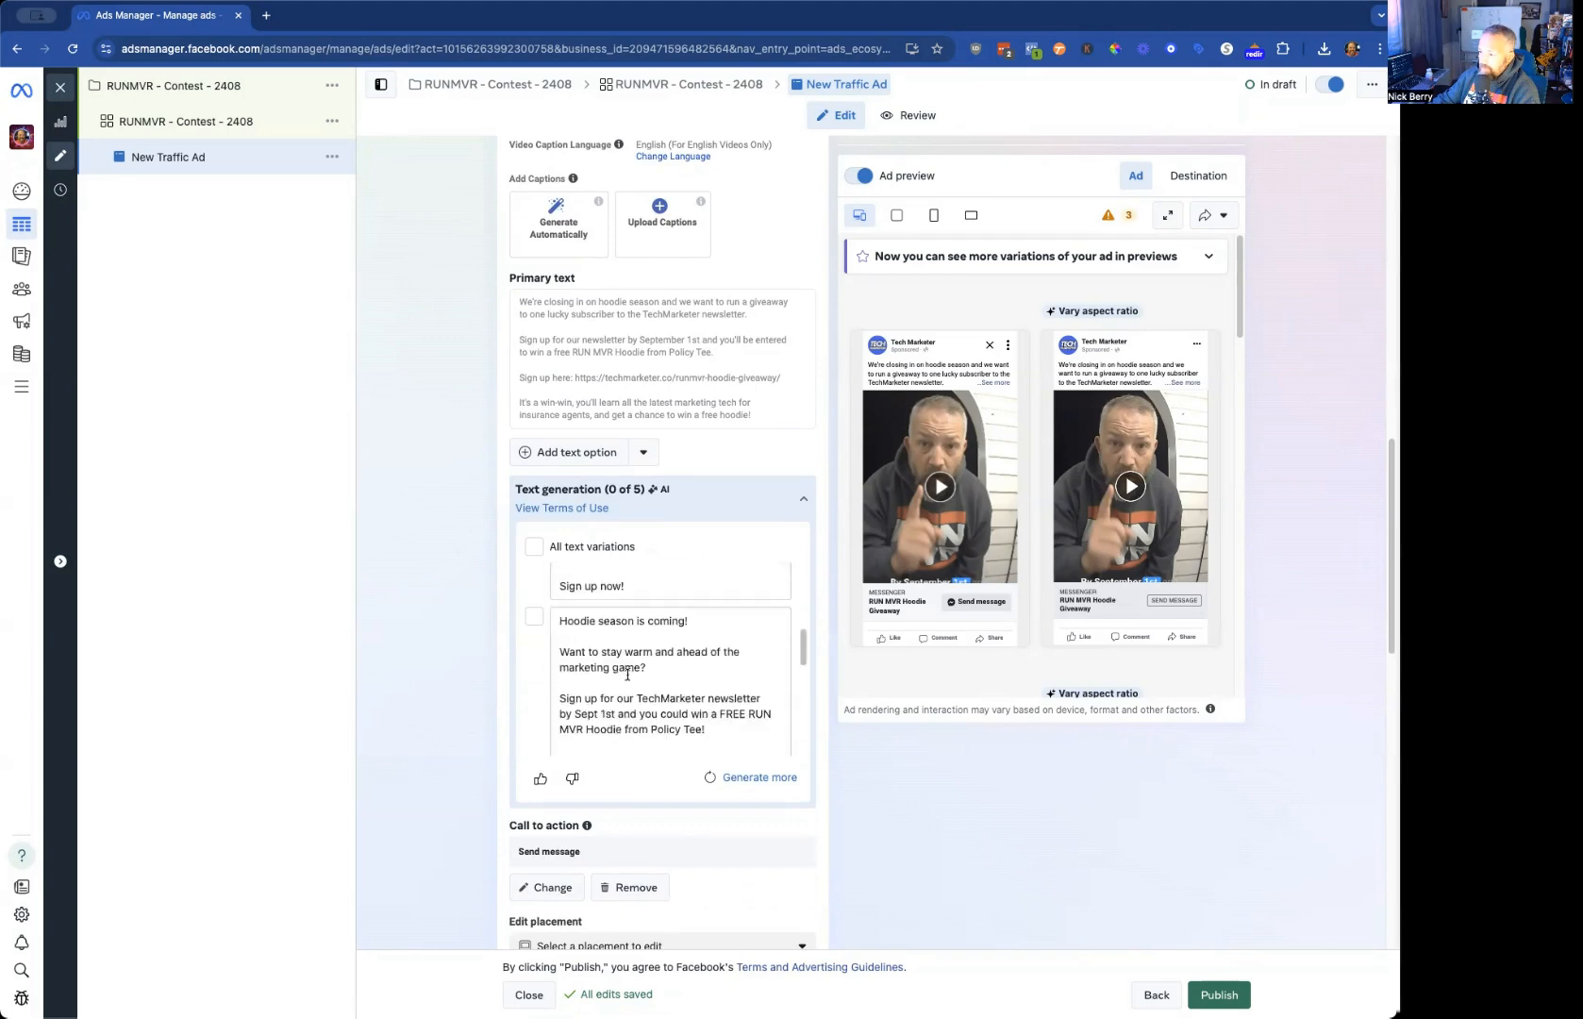
{"action": "left_click", "coordinate": [530, 547]}
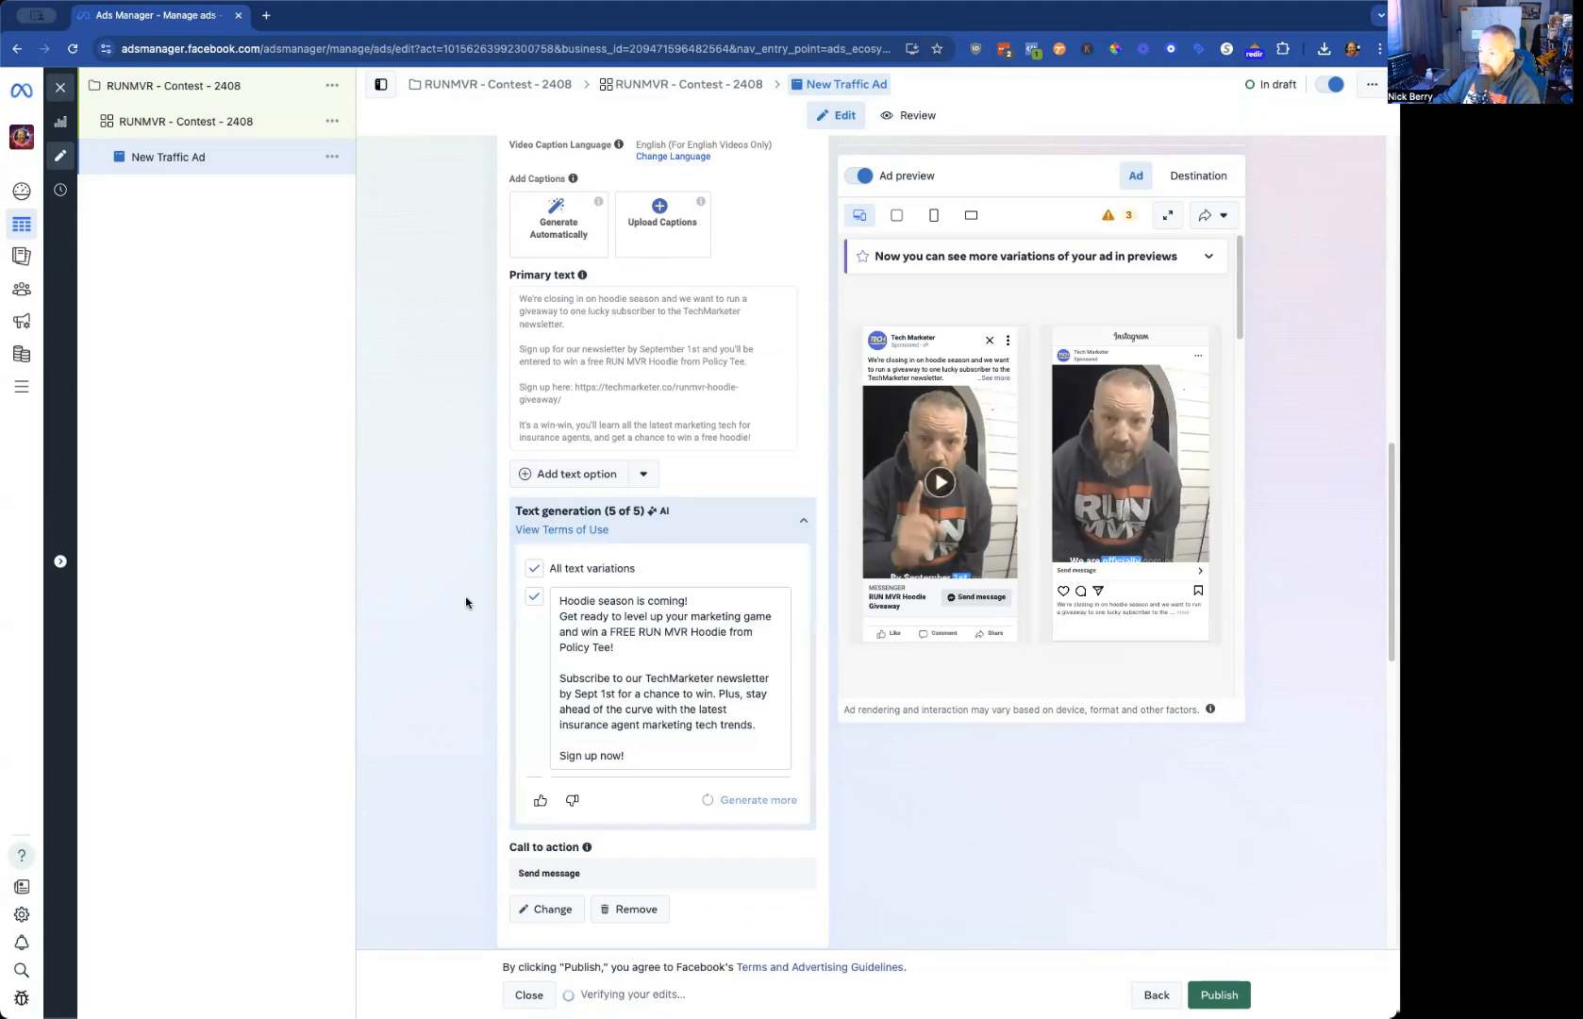
Step: Choose Subscribe as the new call to action for the post
{"action": "scroll", "coordinate": [465, 595], "scroll_direction": "down", "scroll_amount": 3}
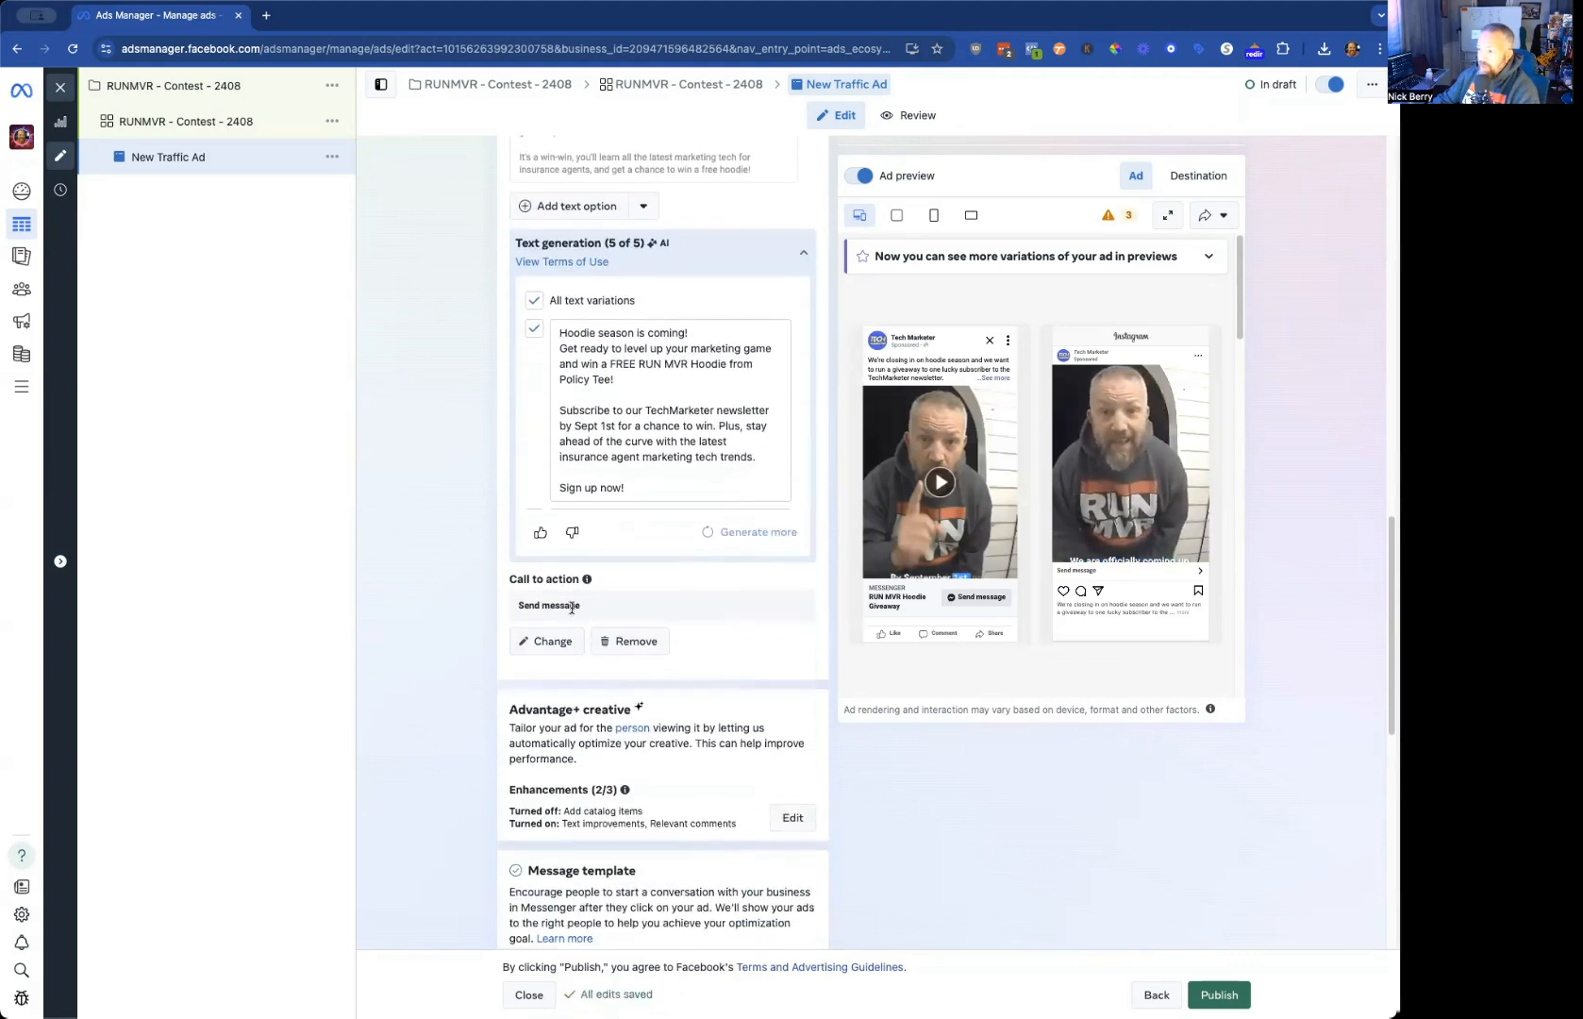
{"action": "left_click", "coordinate": [554, 643]}
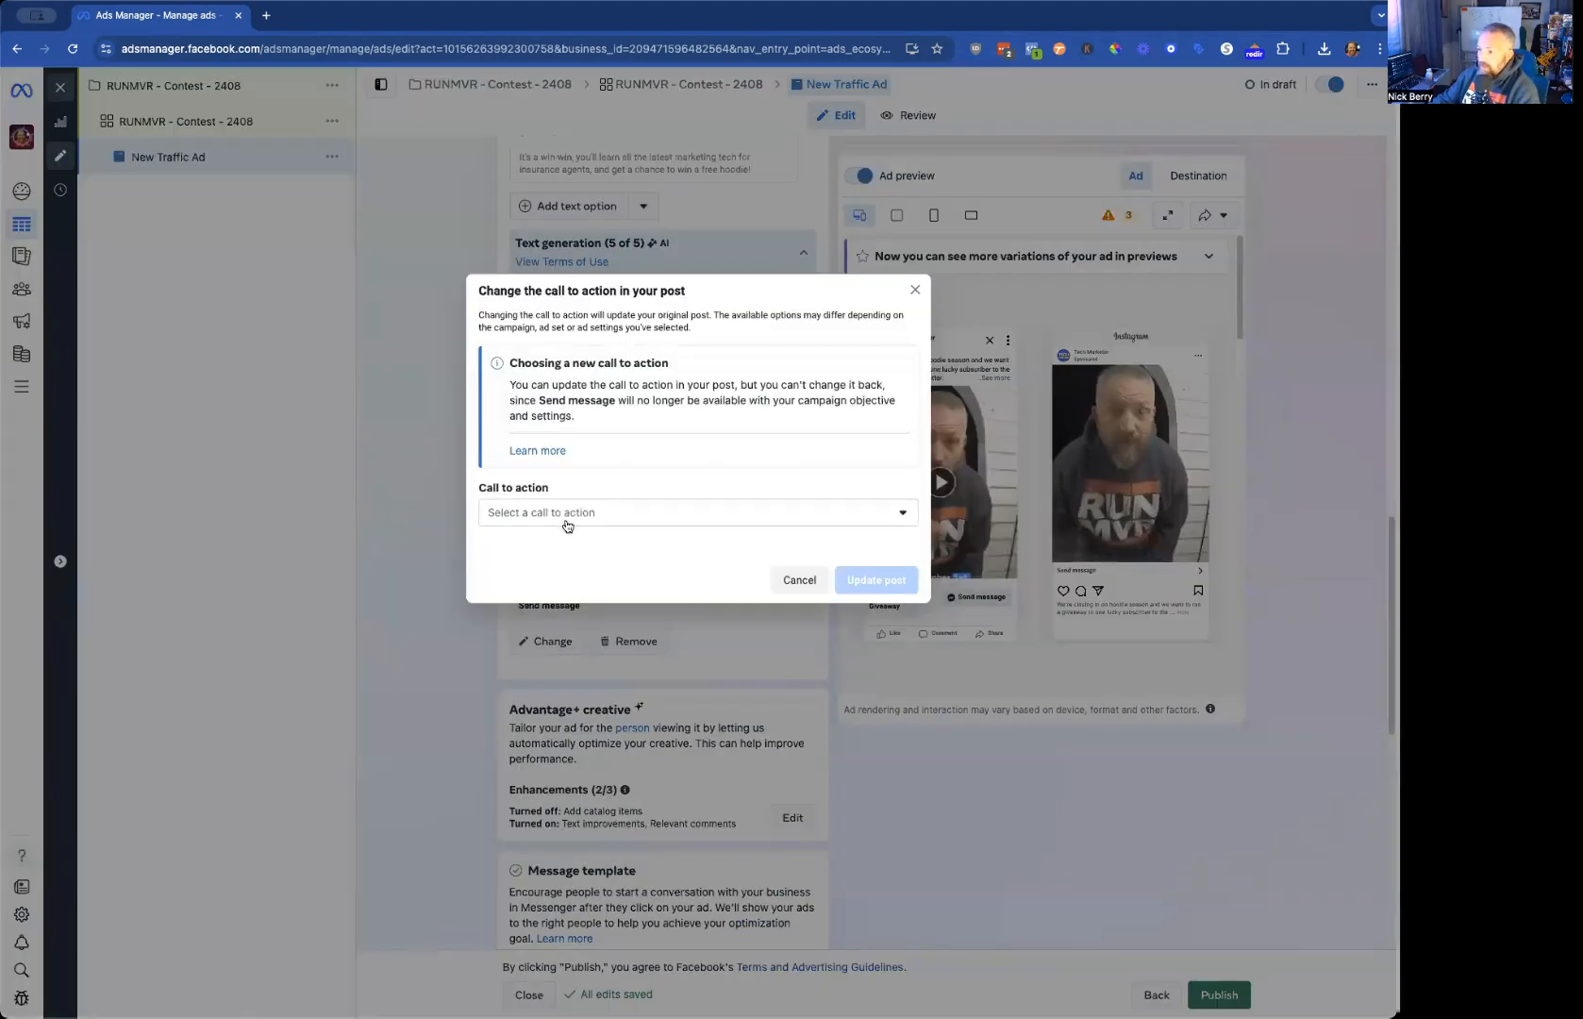
{"action": "left_click", "coordinate": [566, 518]}
{"action": "scroll", "coordinate": [537, 659], "scroll_direction": "down", "scroll_amount": 2}
{"action": "scroll", "coordinate": [540, 659], "scroll_direction": "down", "scroll_amount": 5}
{"action": "scroll", "coordinate": [533, 653], "scroll_direction": "down", "scroll_amount": 2}
{"action": "left_click", "coordinate": [504, 653]}
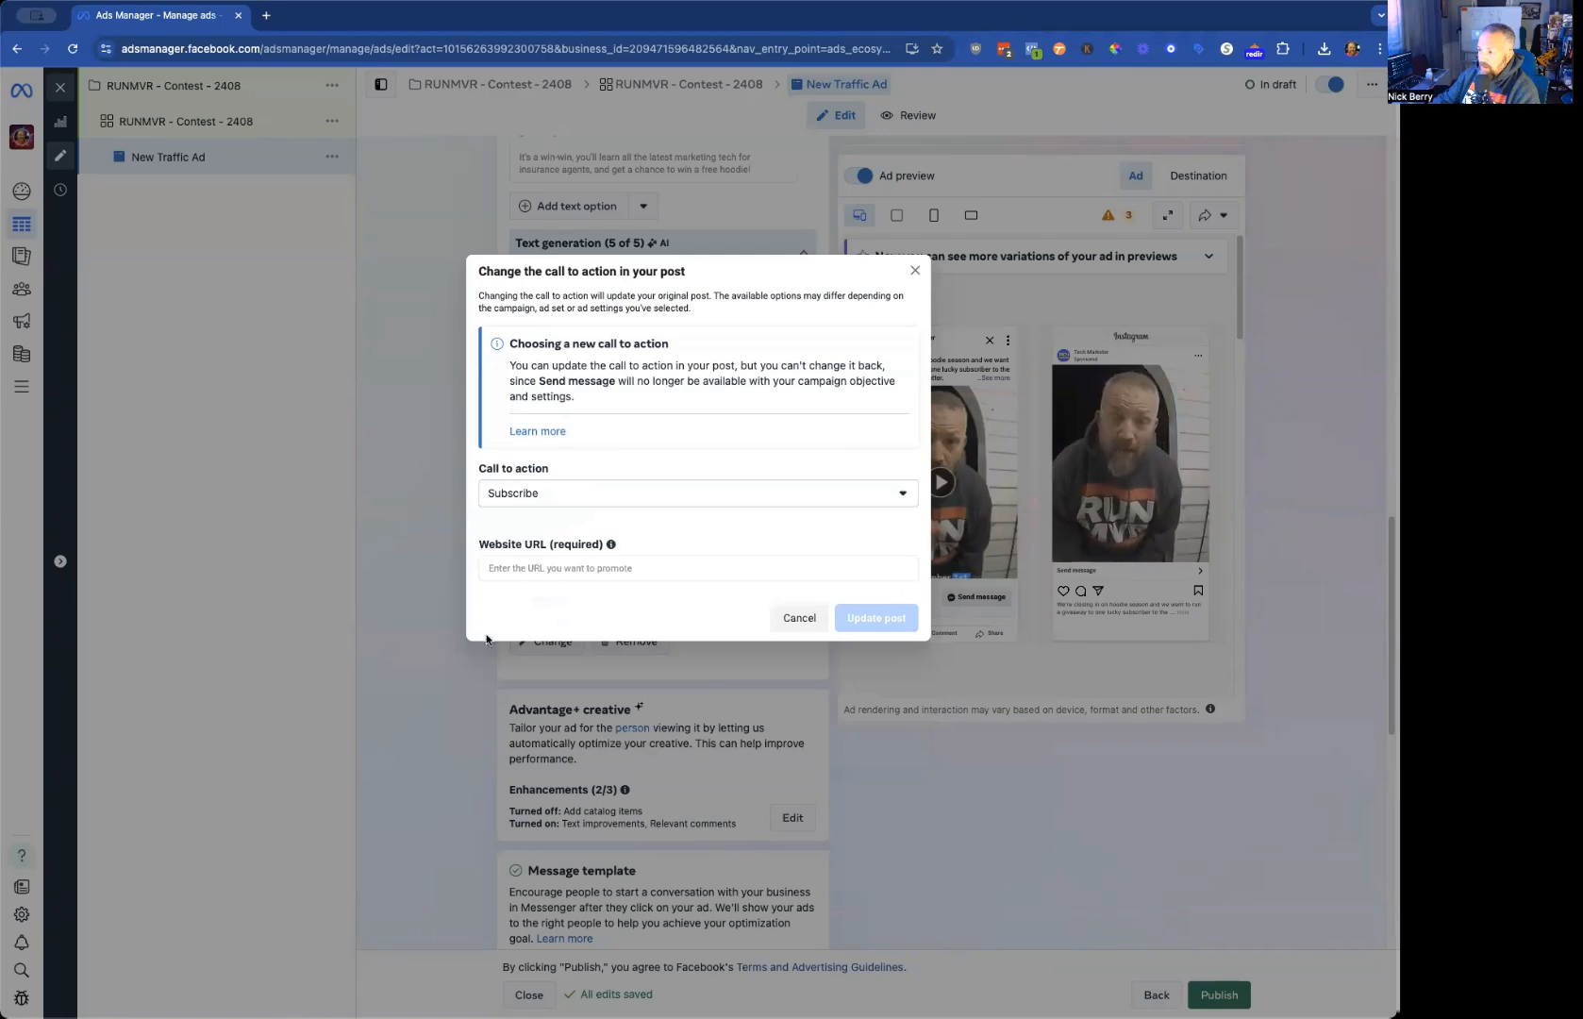
Step: Link the Subscribe call to action to the techmarketer.co website and apply the change to the post
{"action": "left_click", "coordinate": [564, 568]}
{"action": "type", "text": "🏆 Want to score a free RUNMVR Hoodie? Sign up for the TechMarketer newsletter, and you could be the lucky winner on September 1st! Don't miss out—subscribe now! 🧥🔥"}
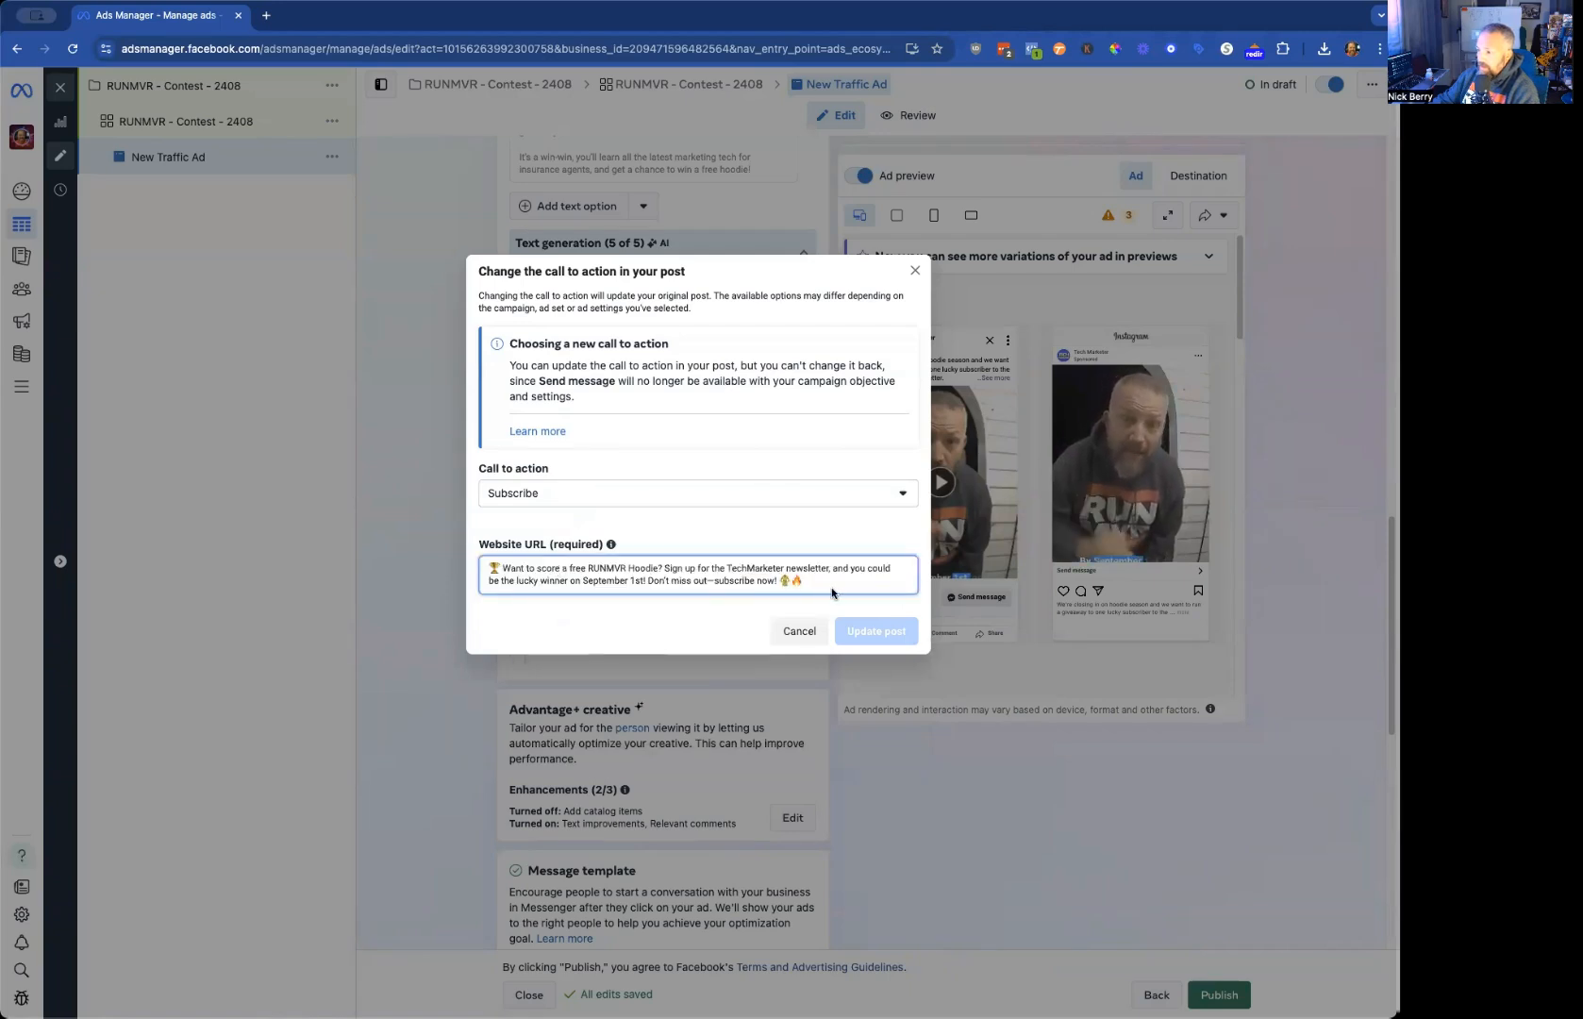
{"action": "key", "text": "super+a"}
{"action": "key", "text": "BackSpace"}
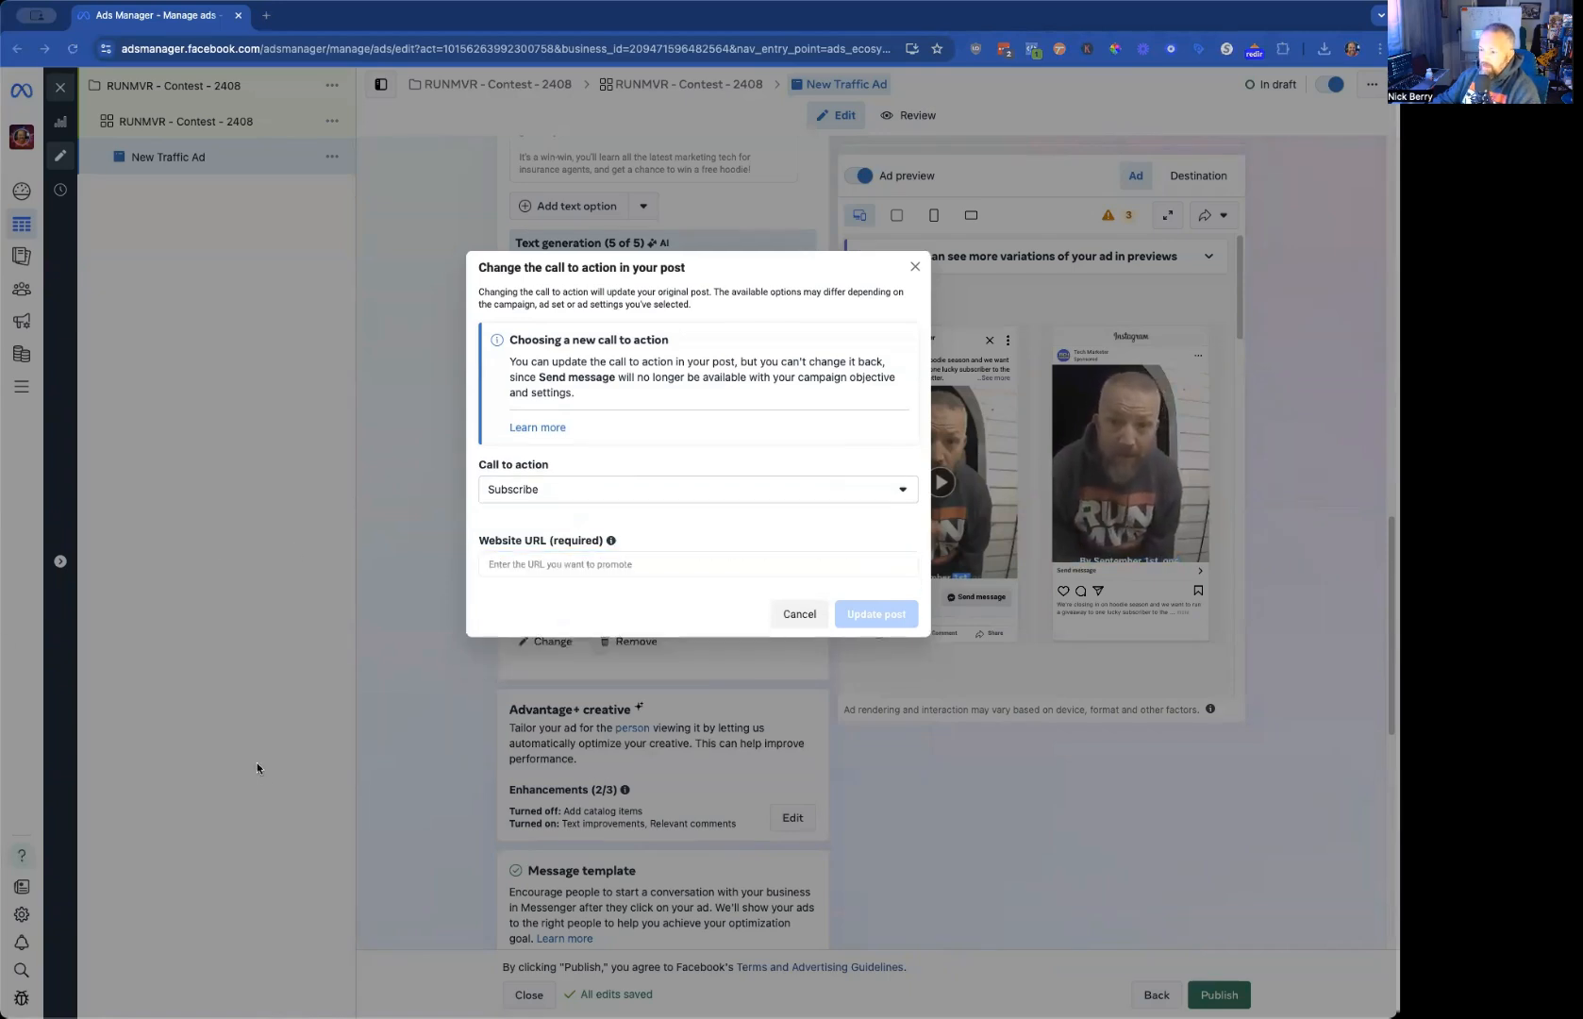
{"action": "key", "text": "Escape"}
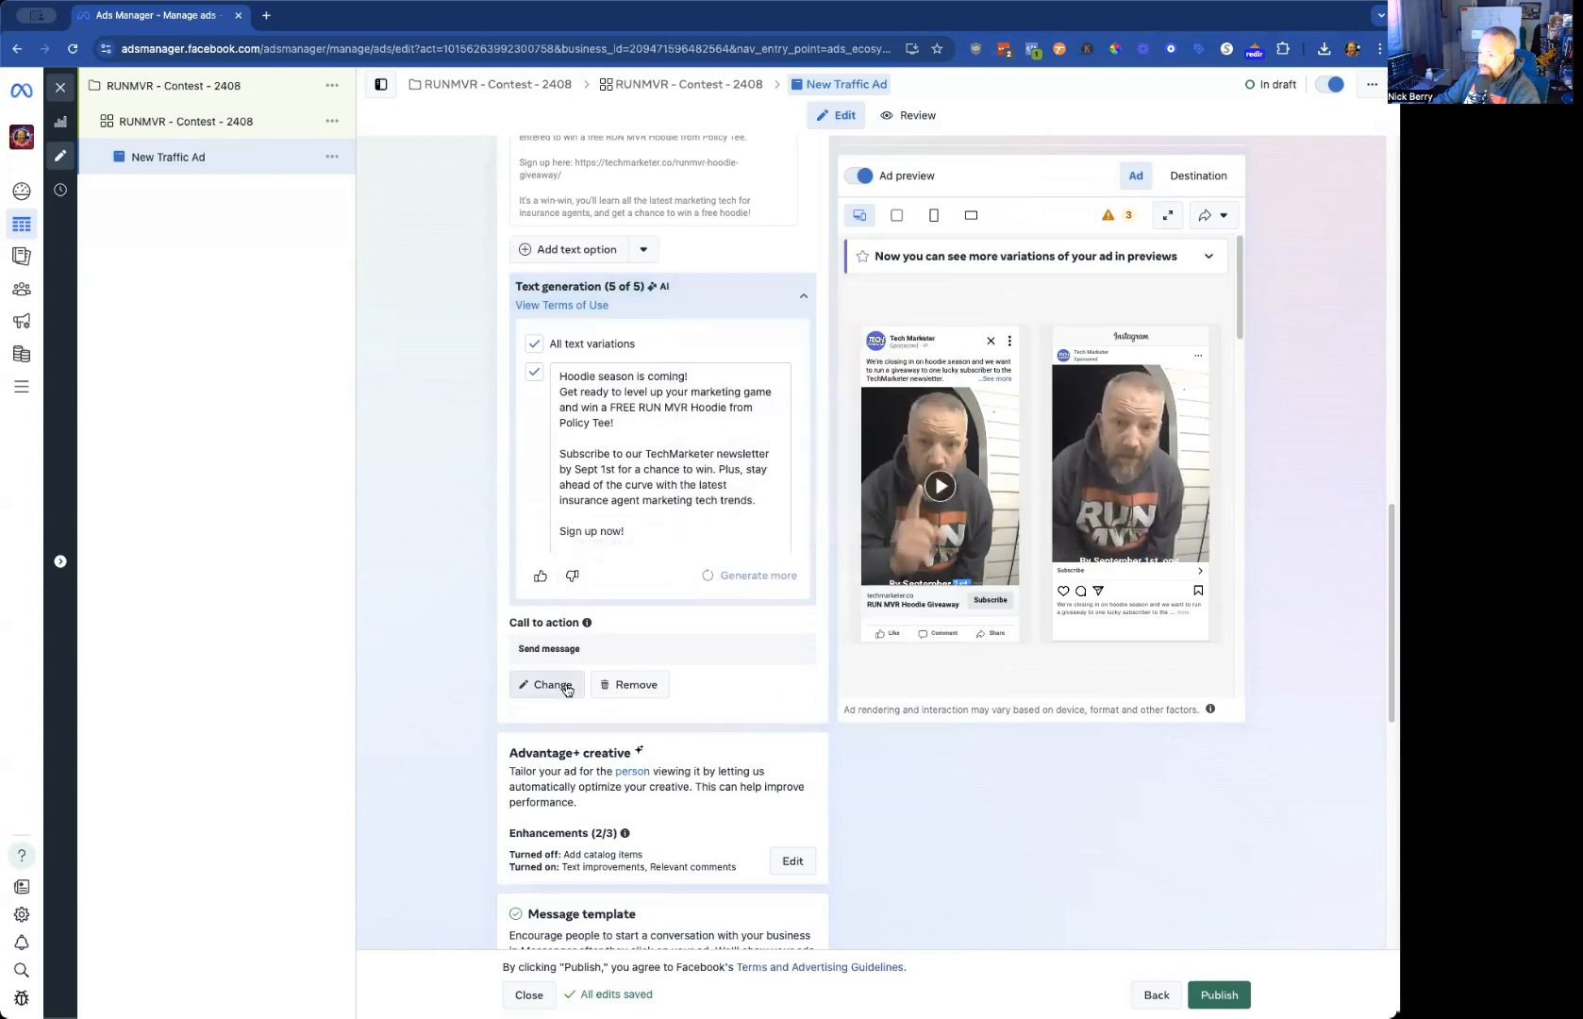
{"action": "left_click", "coordinate": [552, 684]}
{"action": "key", "text": "Escape"}
Step: Rename the ad as "RUNMVR - Contest - 2408"
{"action": "scroll", "coordinate": [715, 705], "scroll_direction": "up", "scroll_amount": 10}
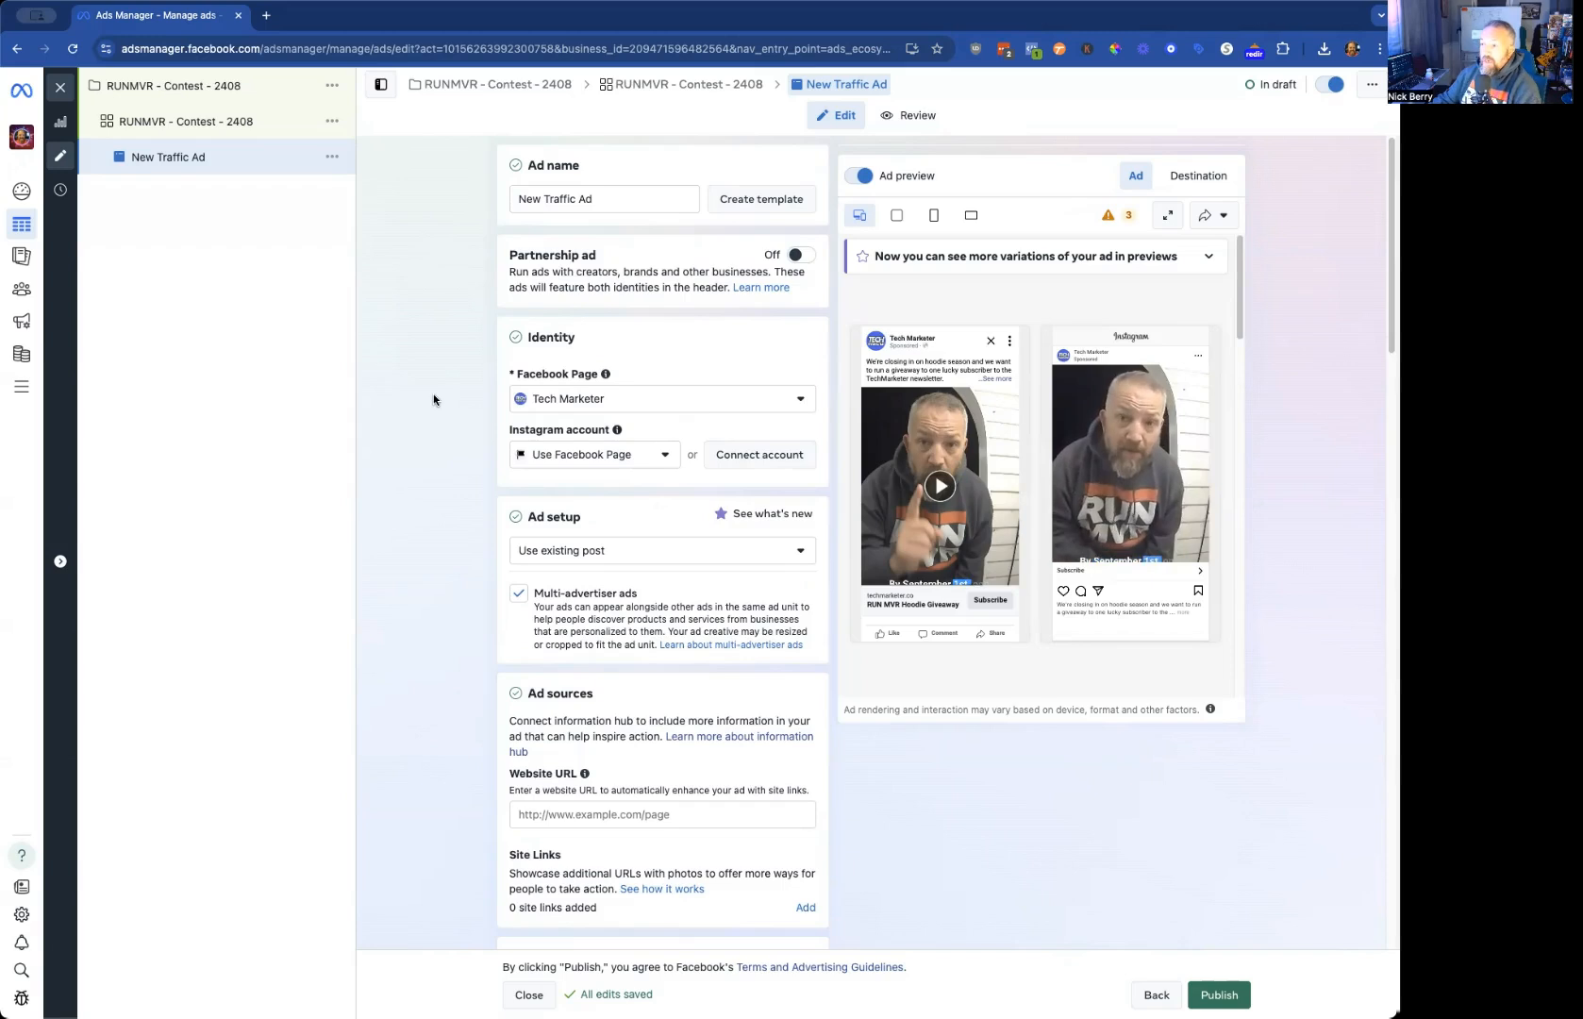
{"action": "left_click_drag", "start_coordinate": [604, 199], "coordinate": [438, 195]}
{"action": "type", "text": "RUNMVR"}
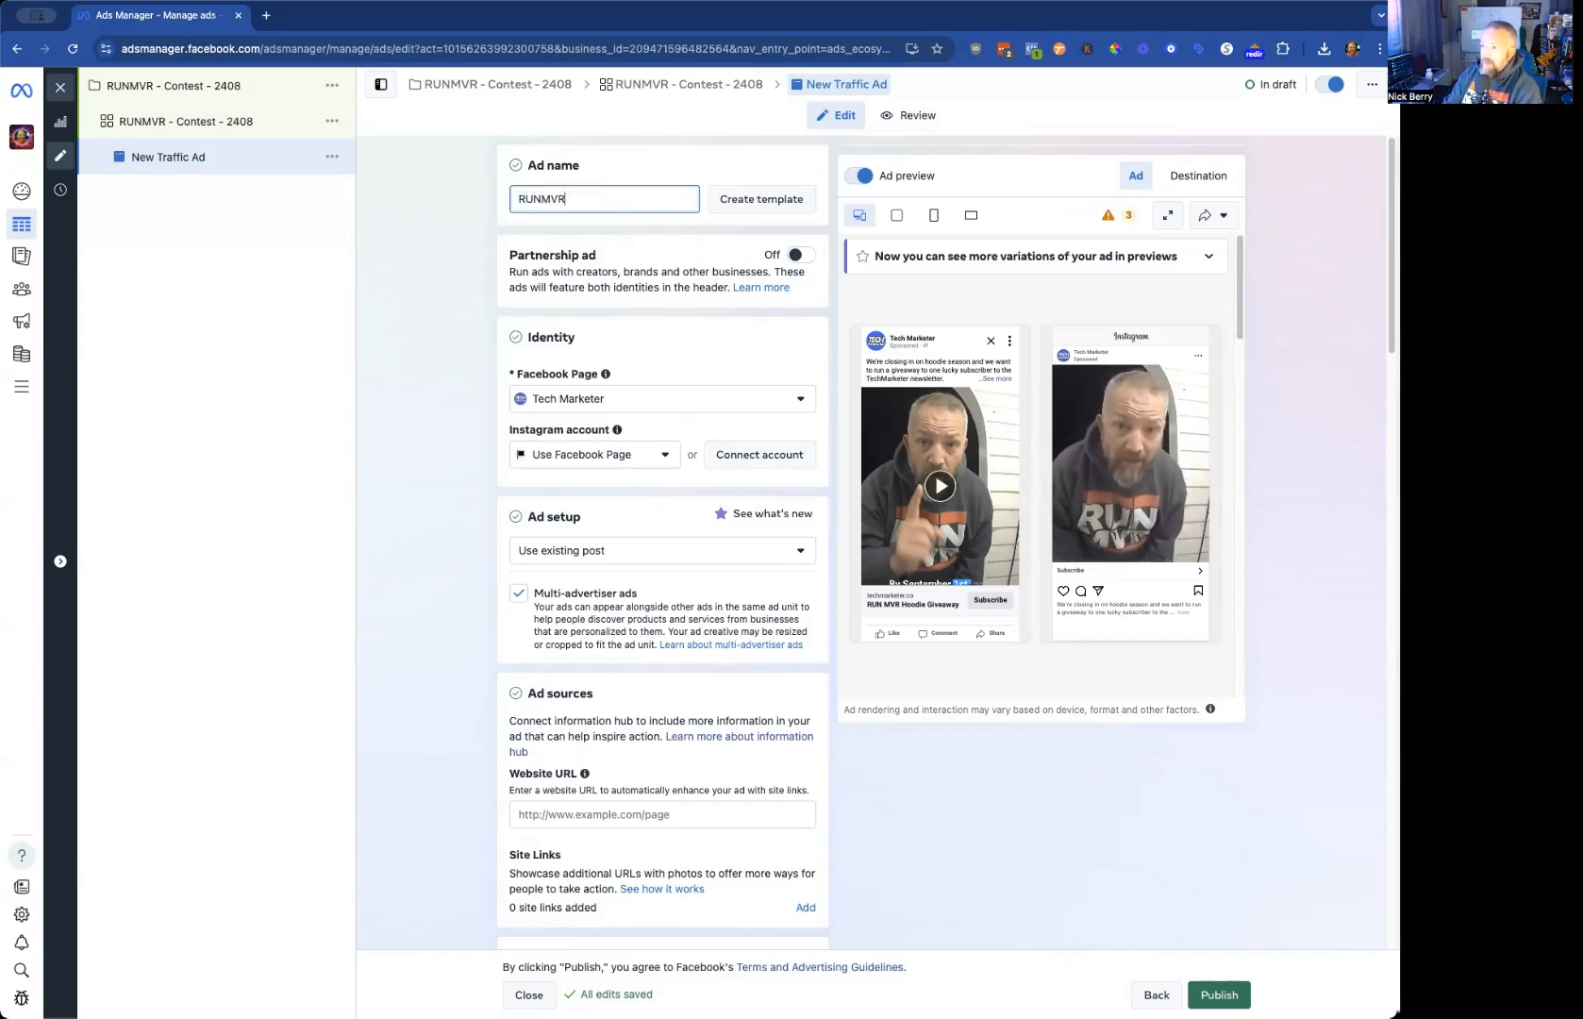
{"action": "type", "text": " - Contest -"}
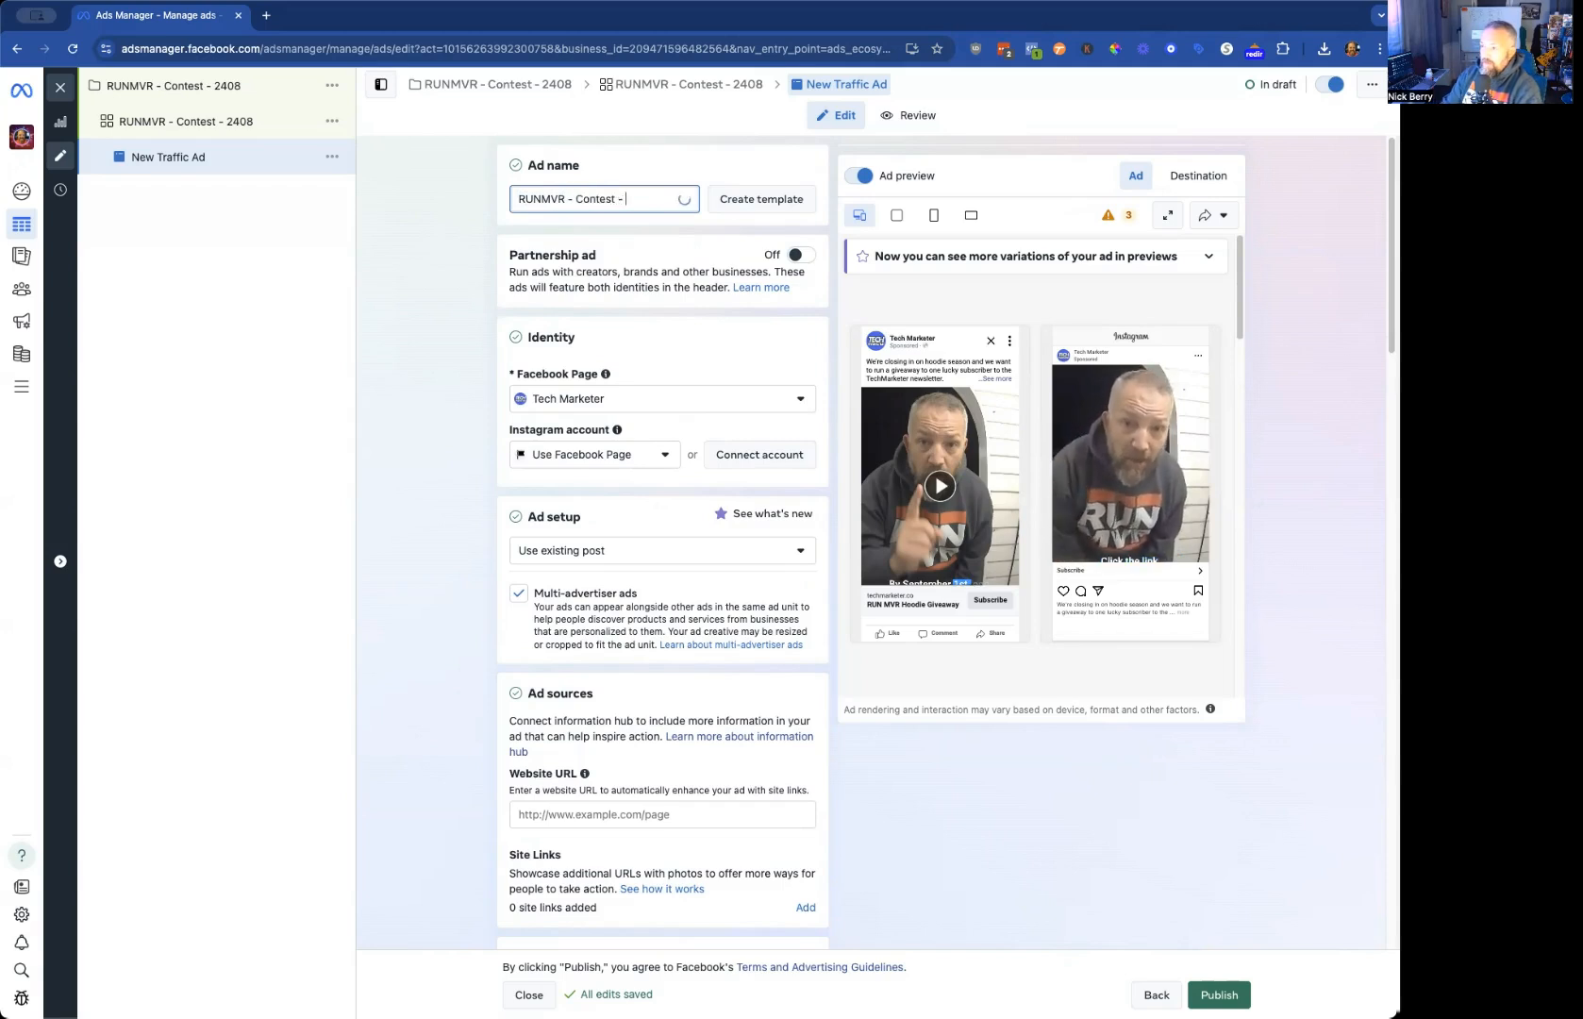
{"action": "type", "text": " 2408"}
{"action": "left_click", "coordinate": [406, 289]}
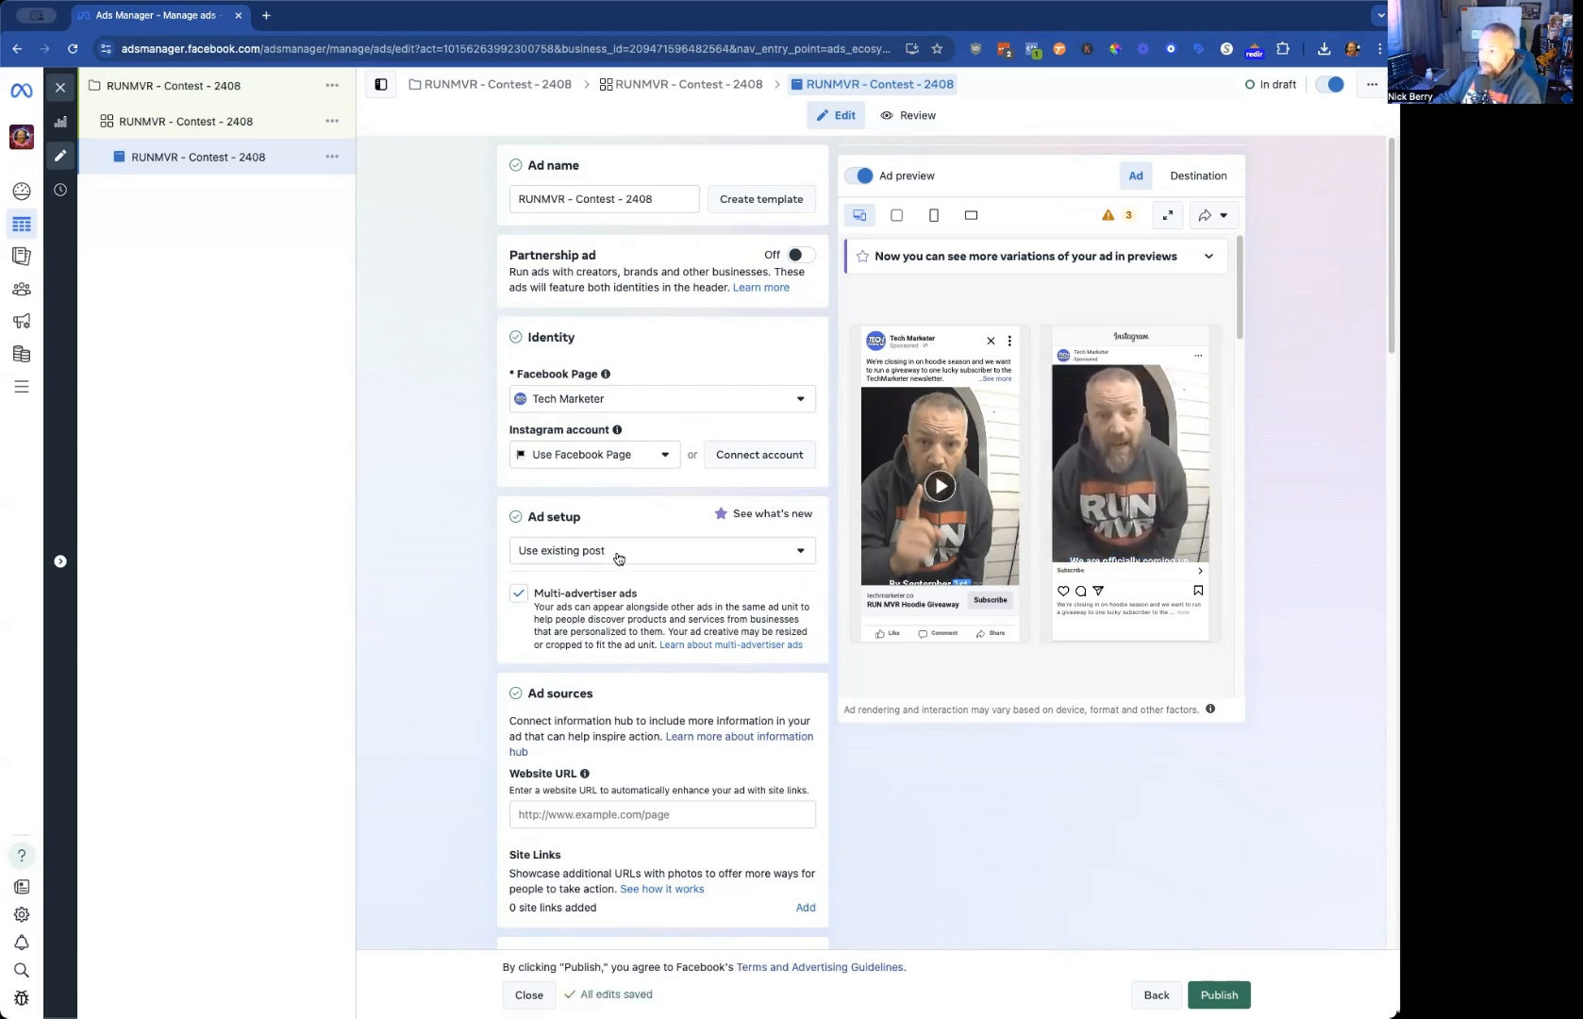
Step: Review the ad's remaining settings, from the ad sources and creative through the generated text variations to the call to action and message template
{"action": "scroll", "coordinate": [636, 550], "scroll_direction": "down", "scroll_amount": 3}
{"action": "scroll", "coordinate": [462, 552], "scroll_direction": "down", "scroll_amount": 3}
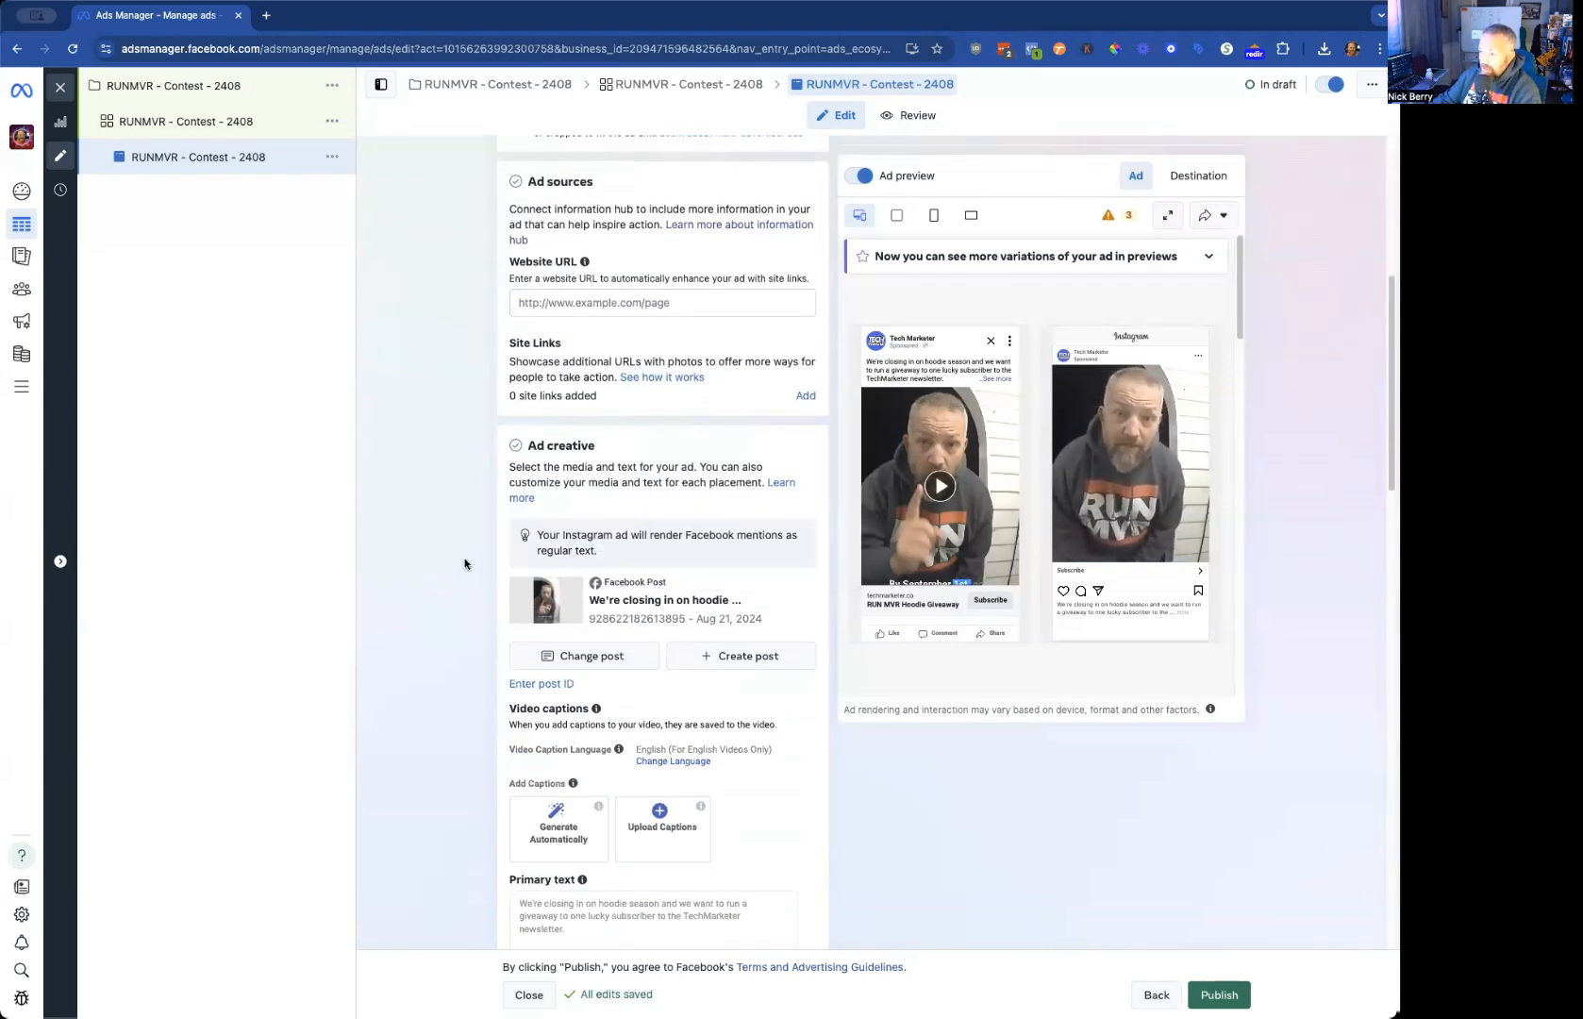
{"action": "scroll", "coordinate": [497, 597], "scroll_direction": "down", "scroll_amount": 4}
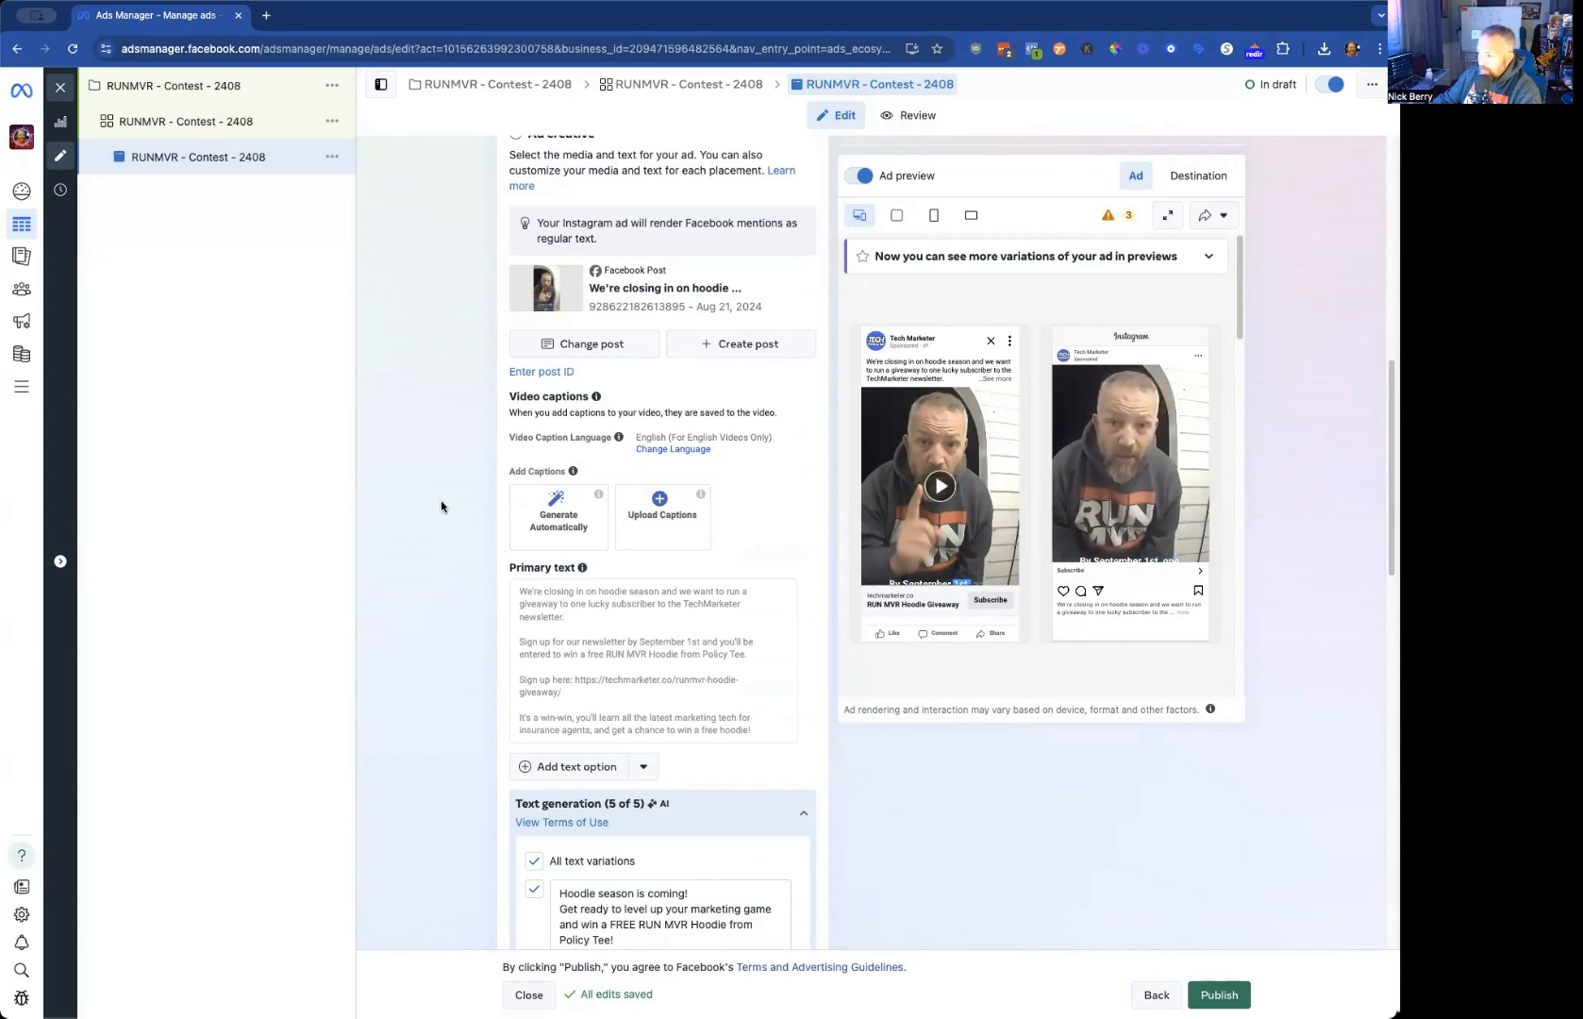
{"action": "scroll", "coordinate": [730, 526], "scroll_direction": "down", "scroll_amount": 3}
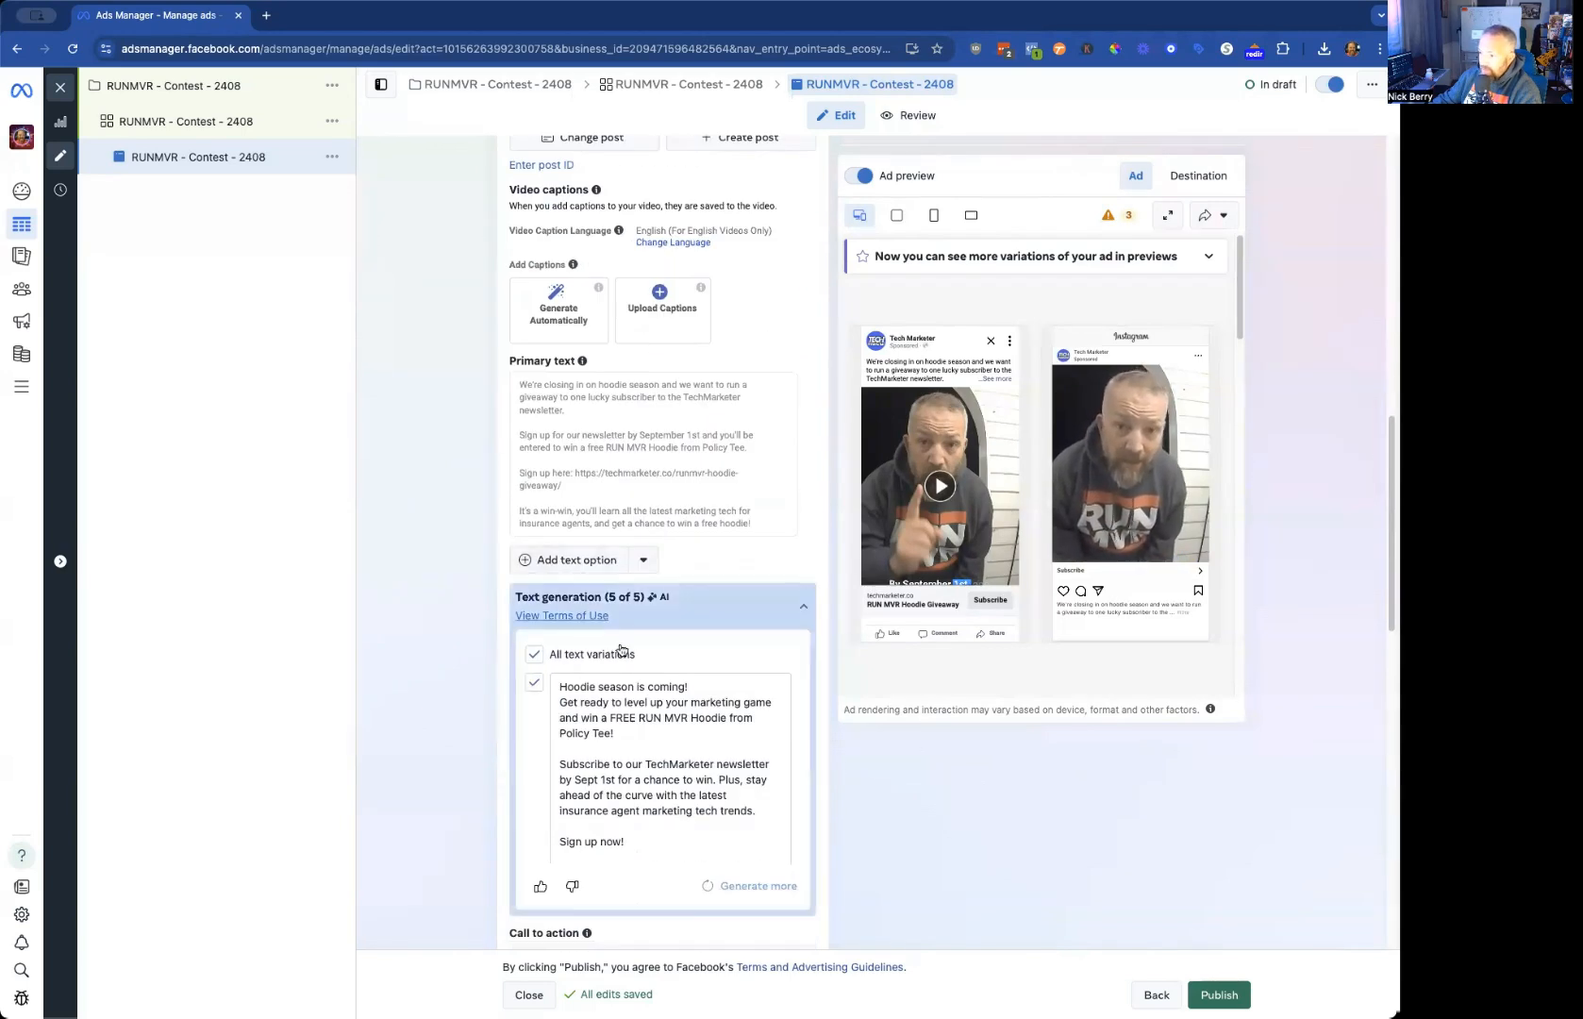
{"action": "scroll", "coordinate": [636, 661], "scroll_direction": "down", "scroll_amount": 5}
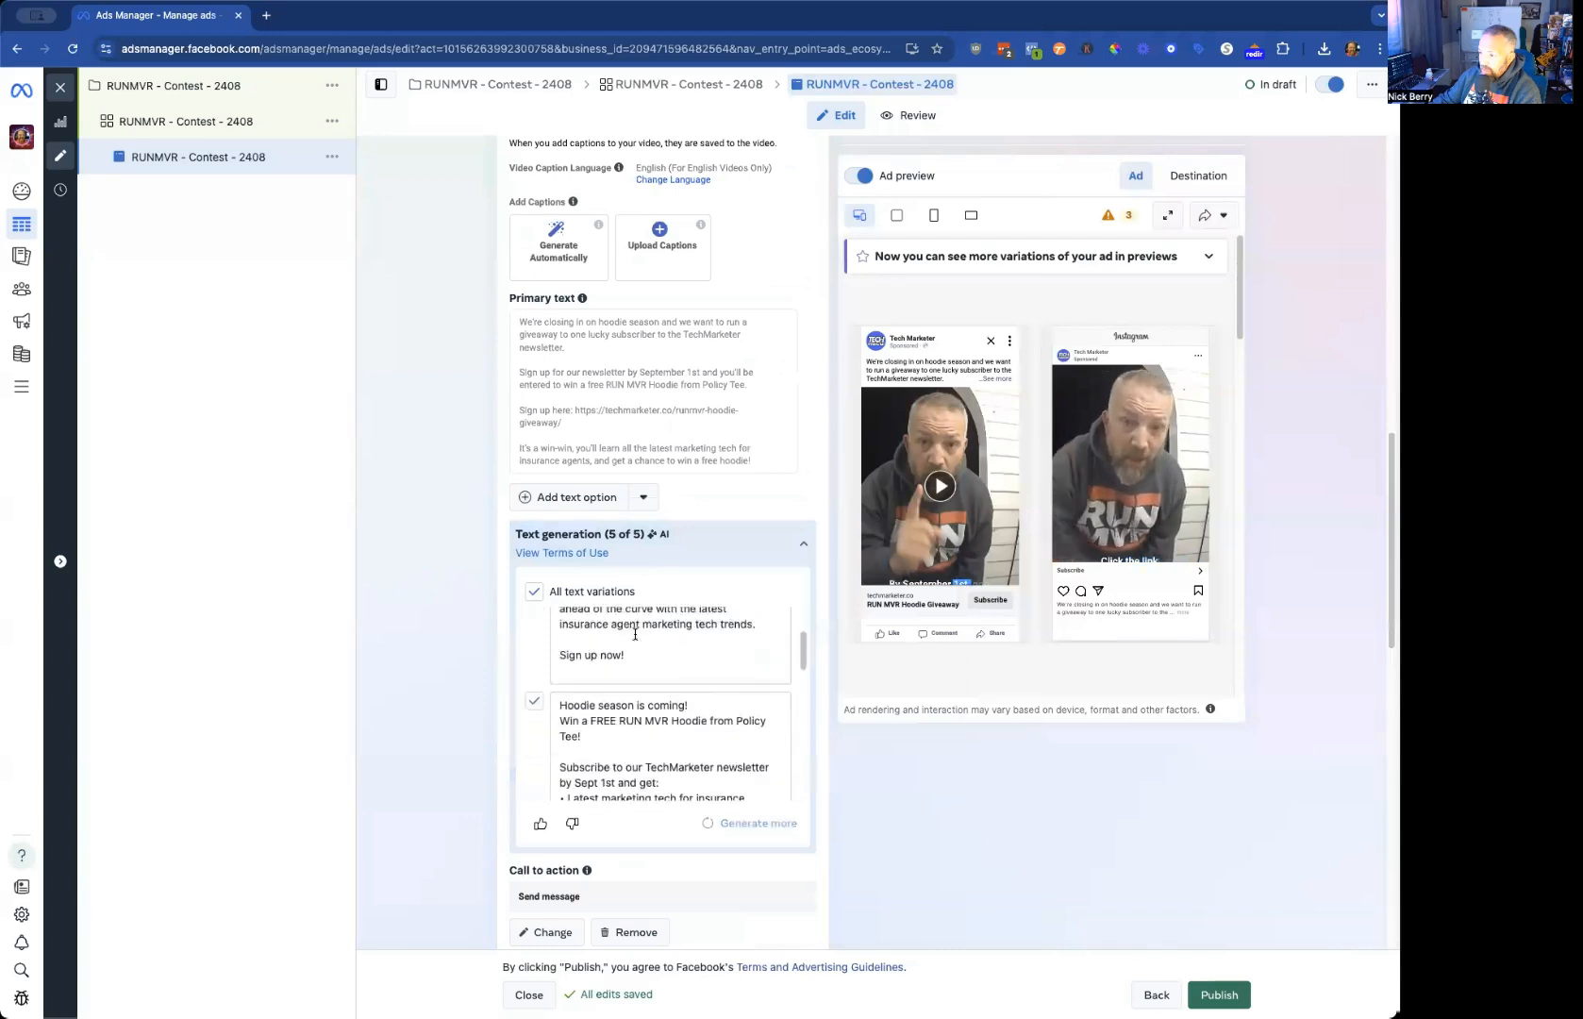
{"action": "scroll", "coordinate": [630, 636], "scroll_direction": "down", "scroll_amount": 5}
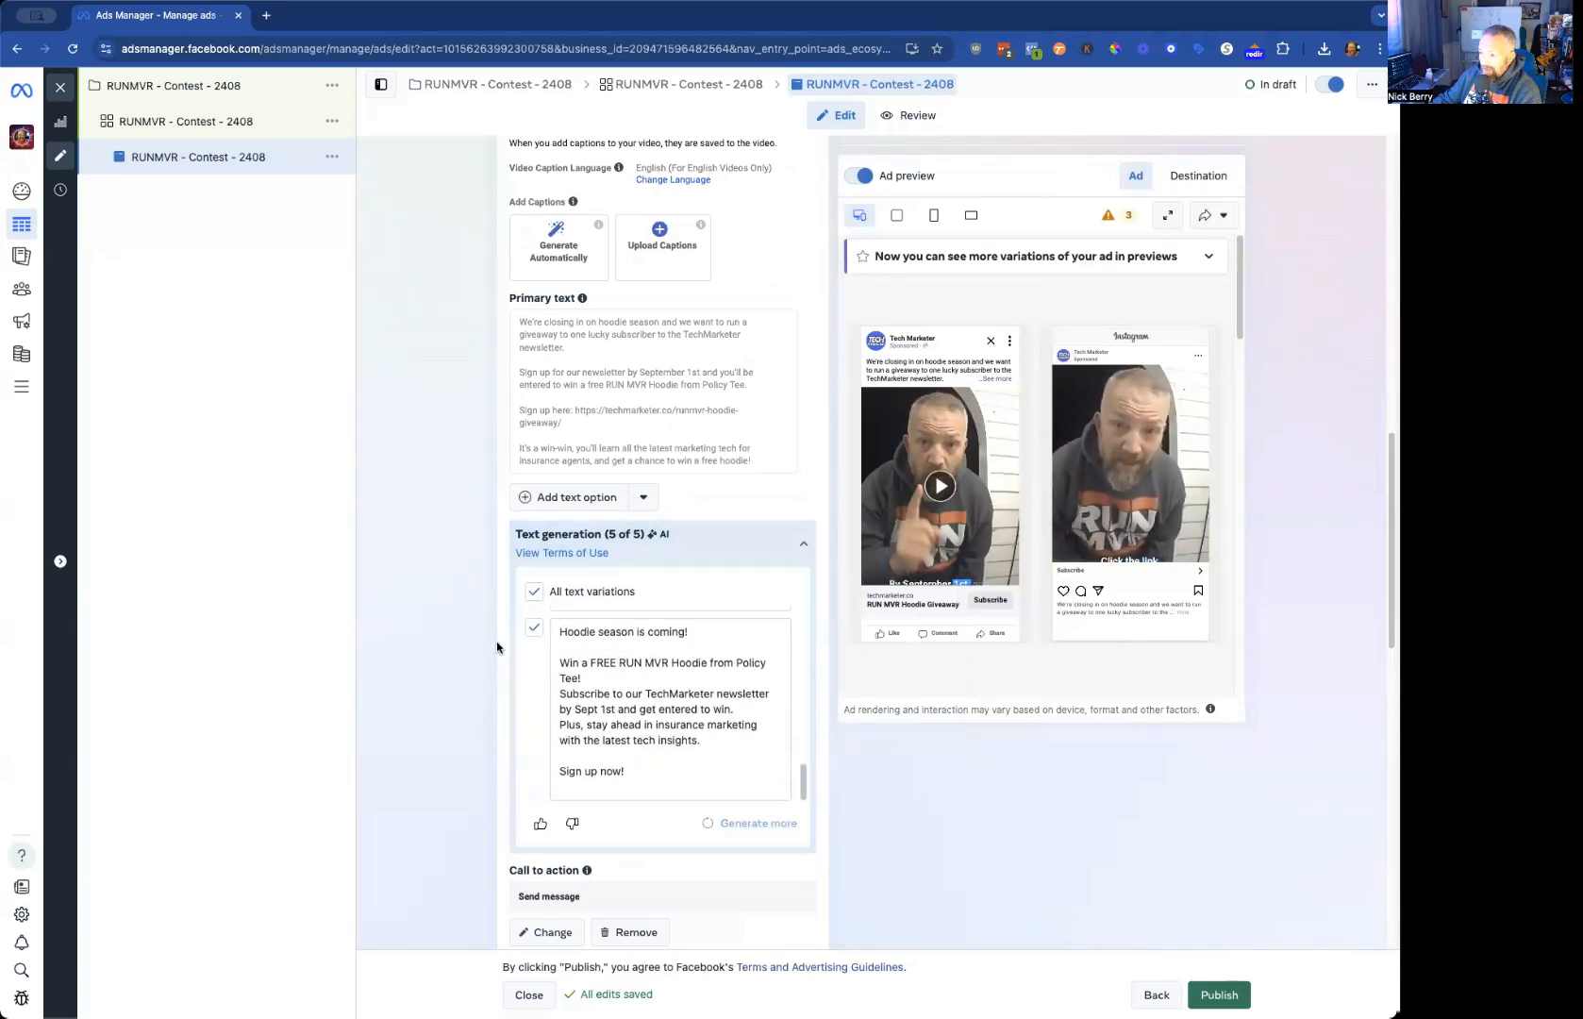
{"action": "scroll", "coordinate": [448, 641], "scroll_direction": "down", "scroll_amount": 5}
{"action": "scroll", "coordinate": [451, 637], "scroll_direction": "down", "scroll_amount": 10}
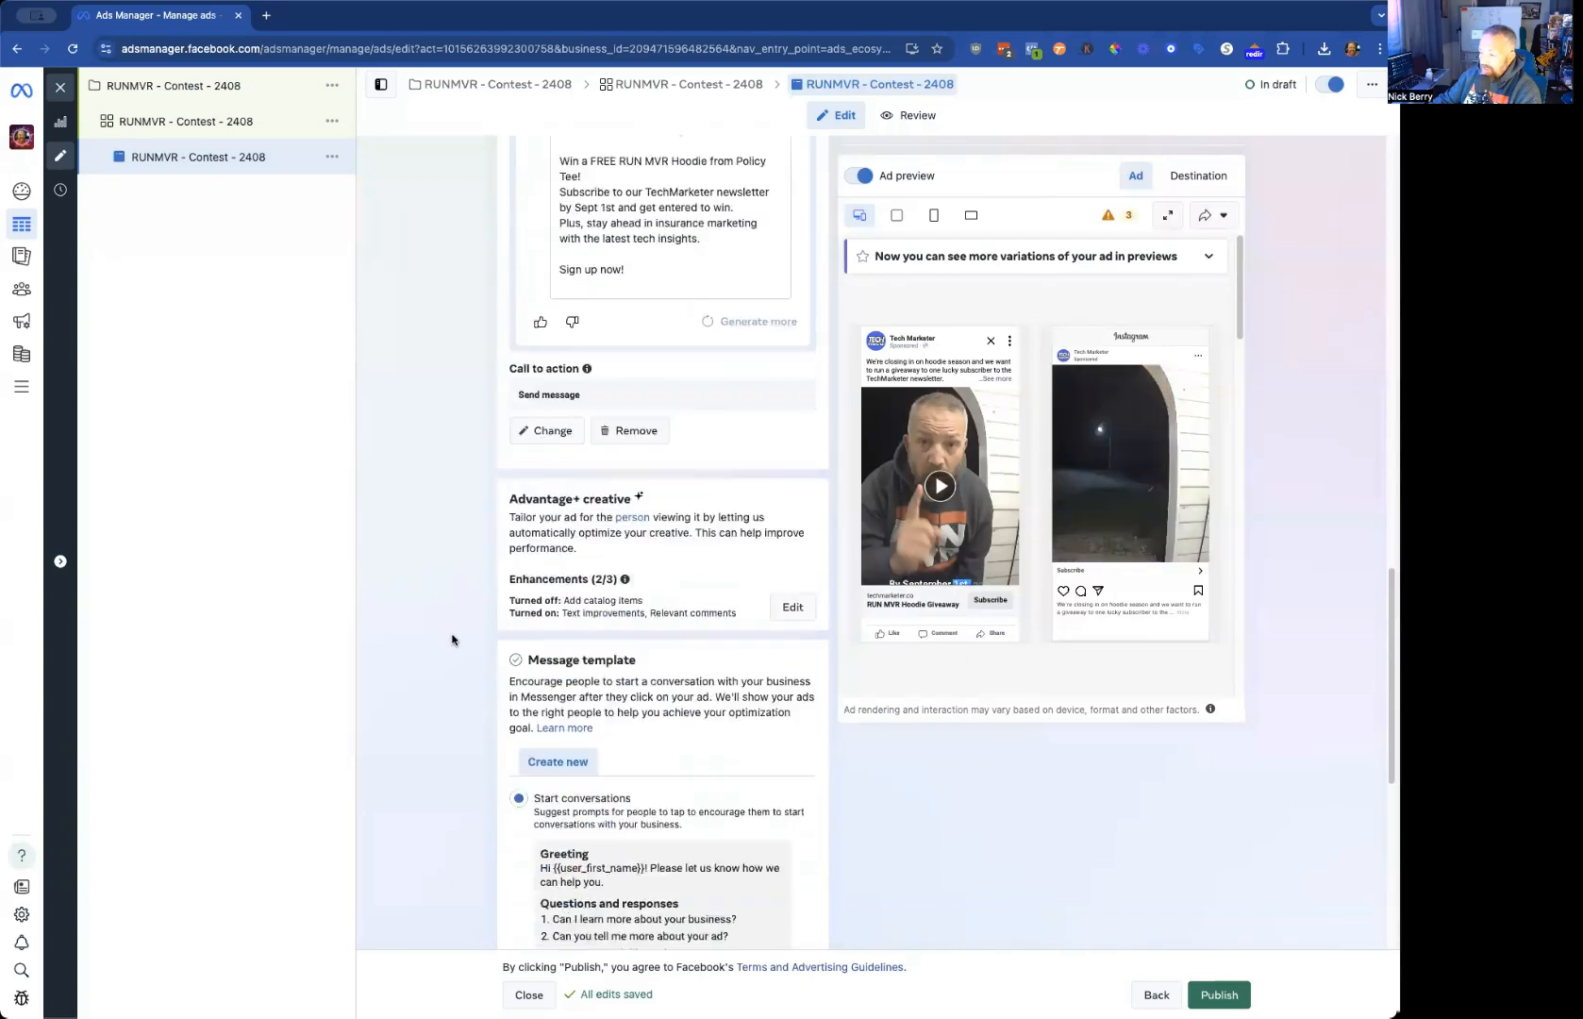